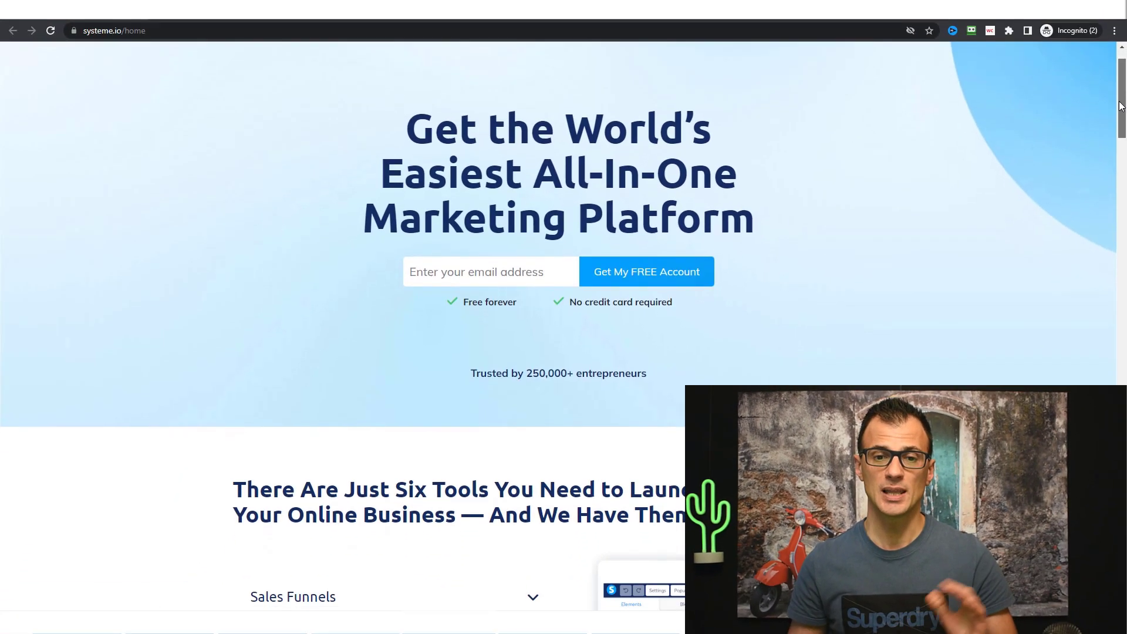
- Scroll down the systeme.io homepage to the 'There Are Just Six Tools' section
scroll(1121, 105, "down", 1)
left_click_drag(1122, 106, 1118, 107)
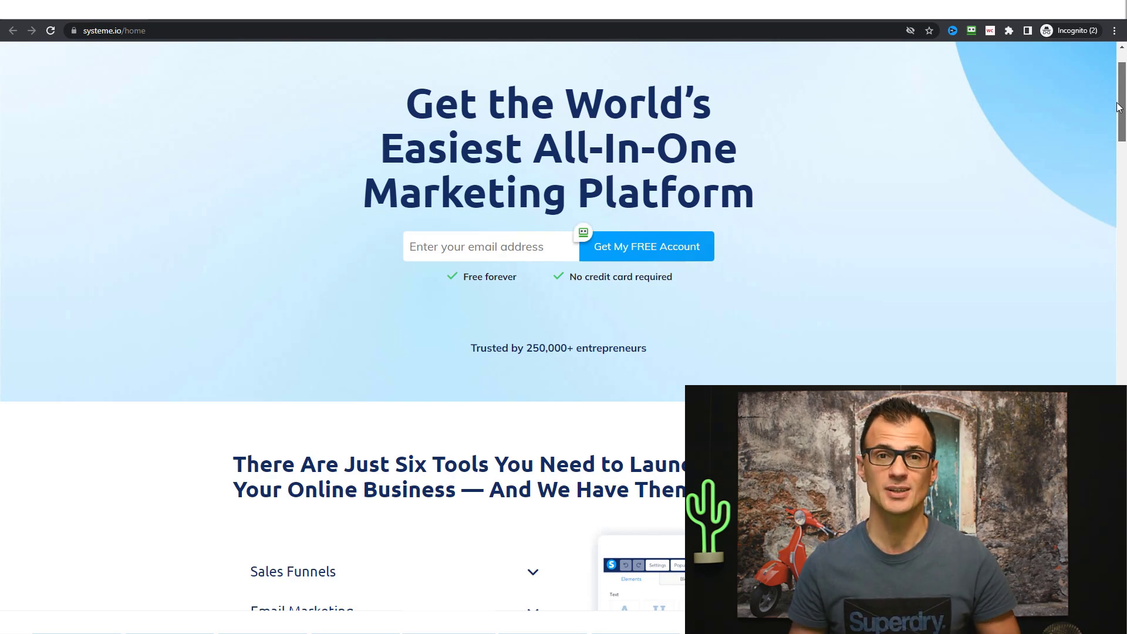
scroll(214, 288, "down", 6)
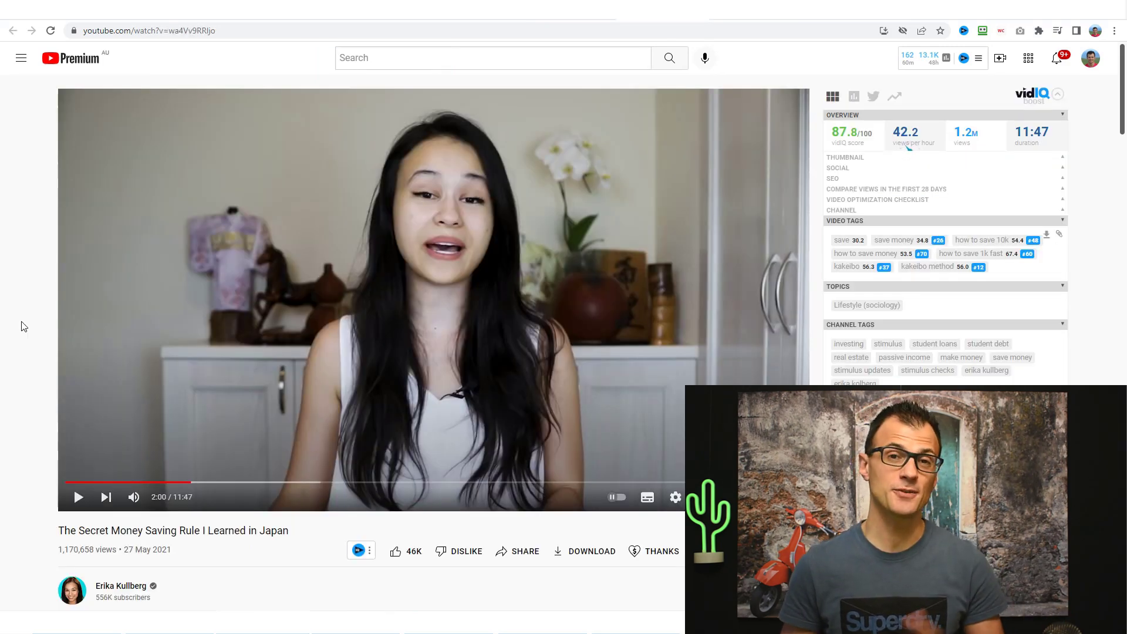
- Look through the linked guide page, then return to the YouTube video
scroll(21, 356, "down", 7)
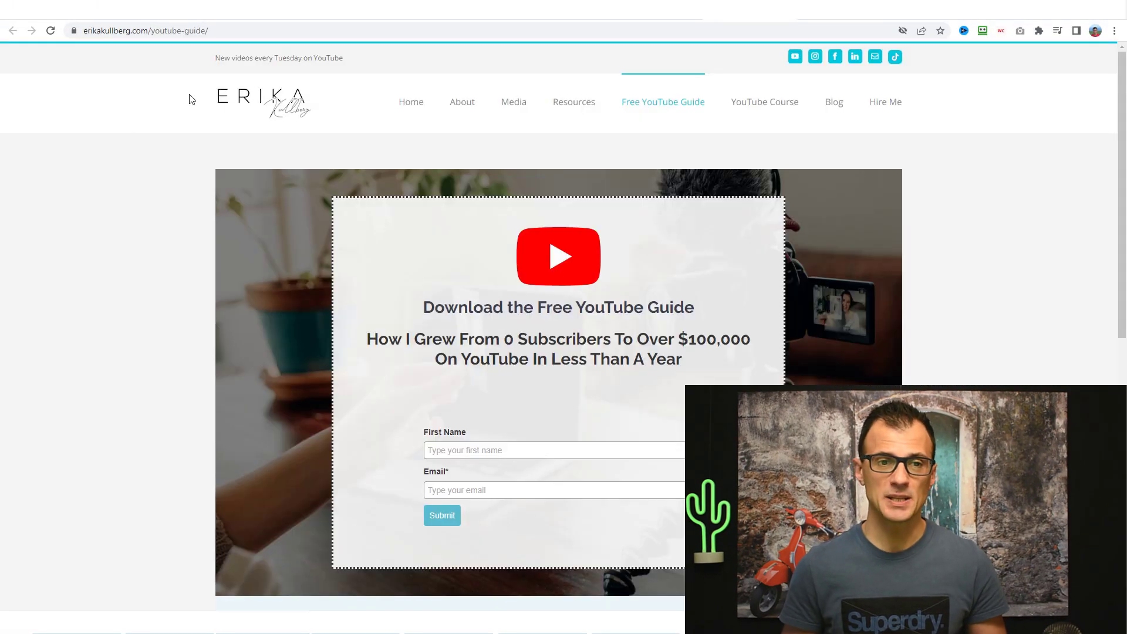
scroll(188, 219, "down", 3)
scroll(686, 202, "up", 3)
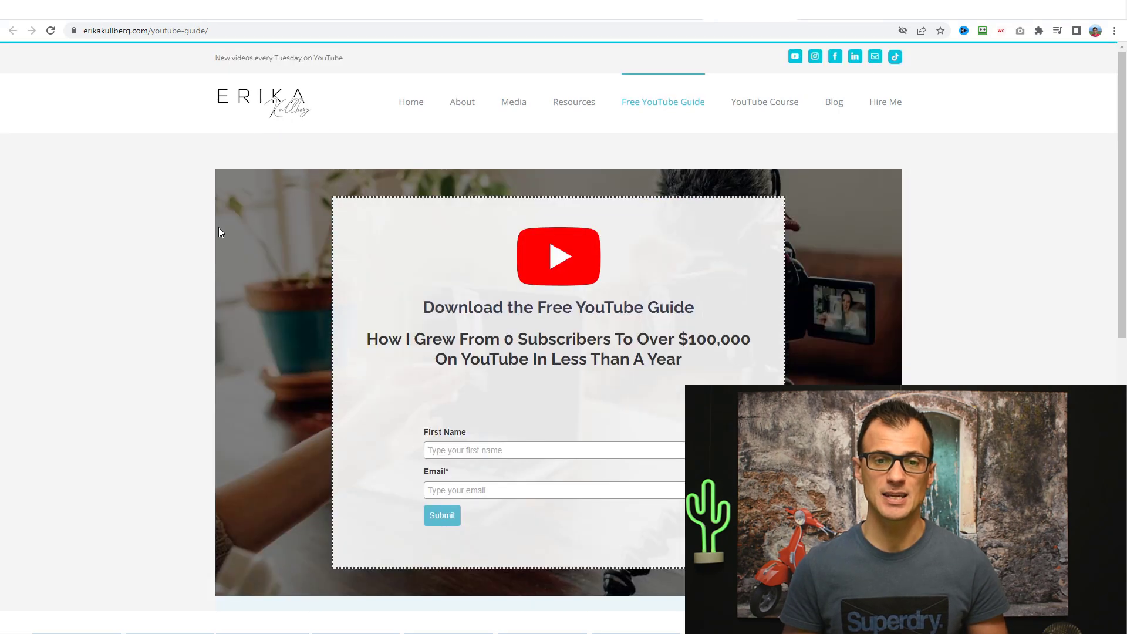
scroll(218, 232, "down", 2)
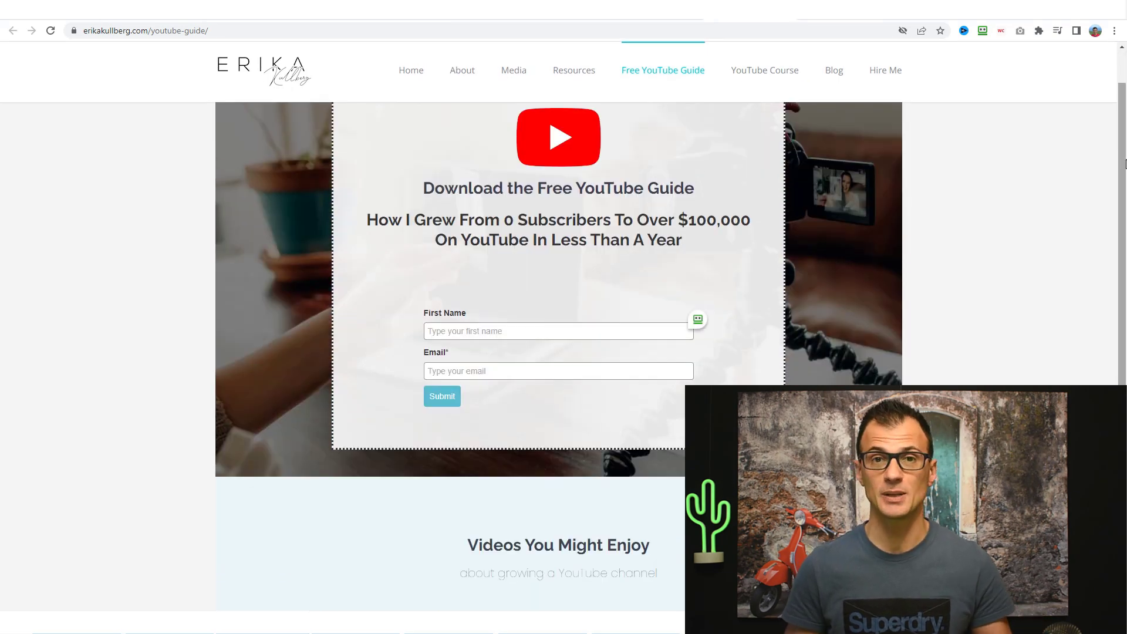
key("alt+Left")
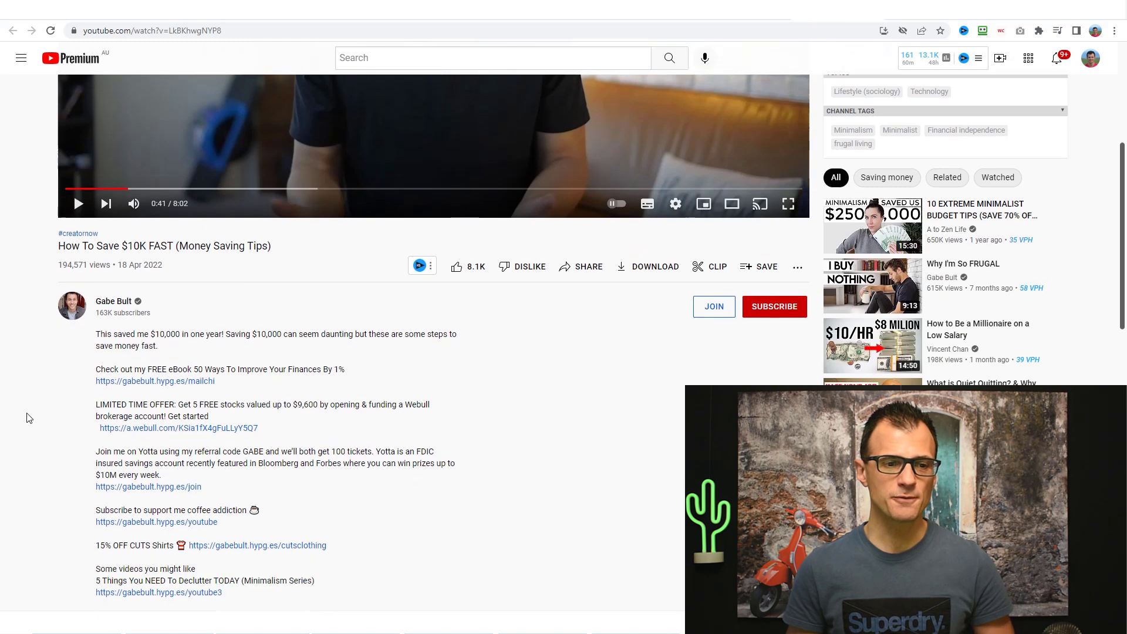
- Open the mailchi.mp free eBook link from the Gabe Bult video description
scroll(25, 415, "down", 2)
scroll(299, 242, "down", 3)
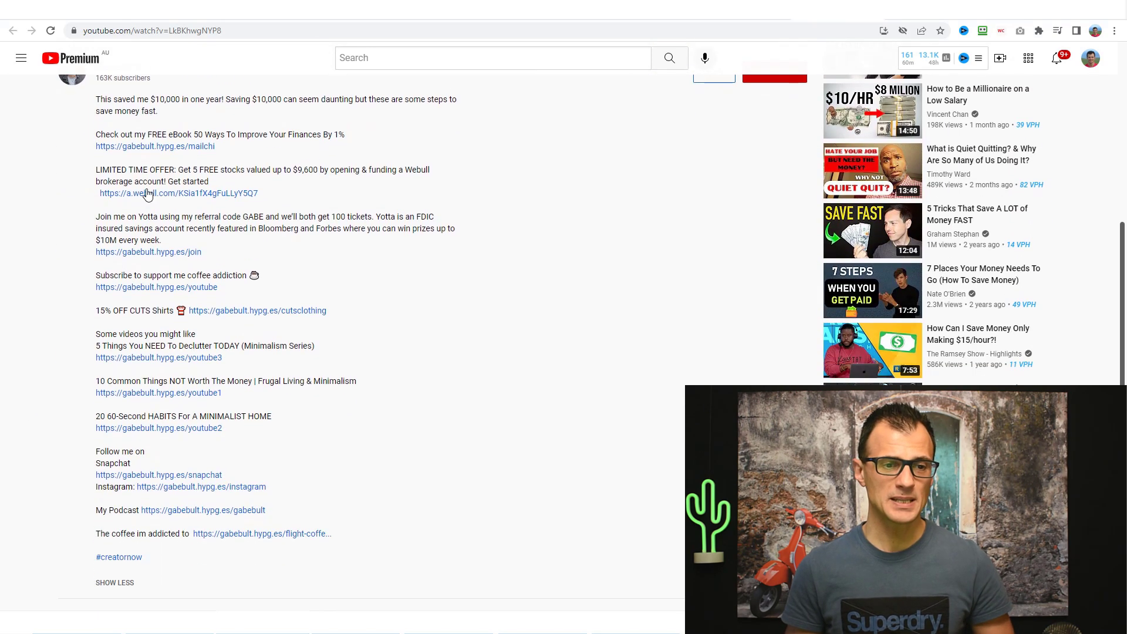
left_click(153, 120)
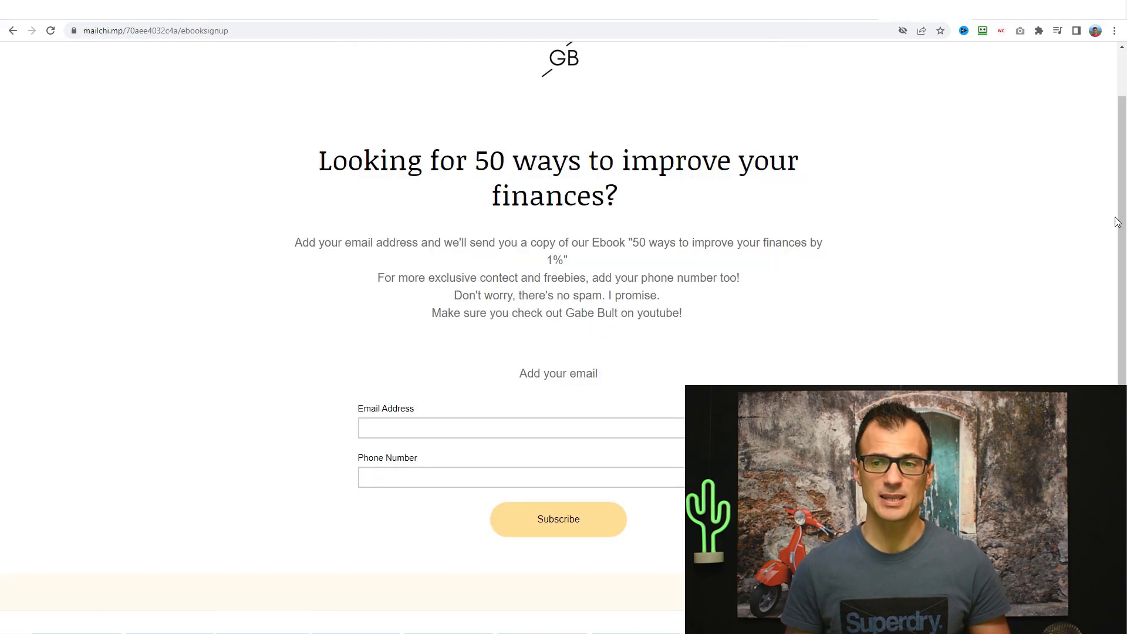
left_click_drag(1118, 222, 1122, 393)
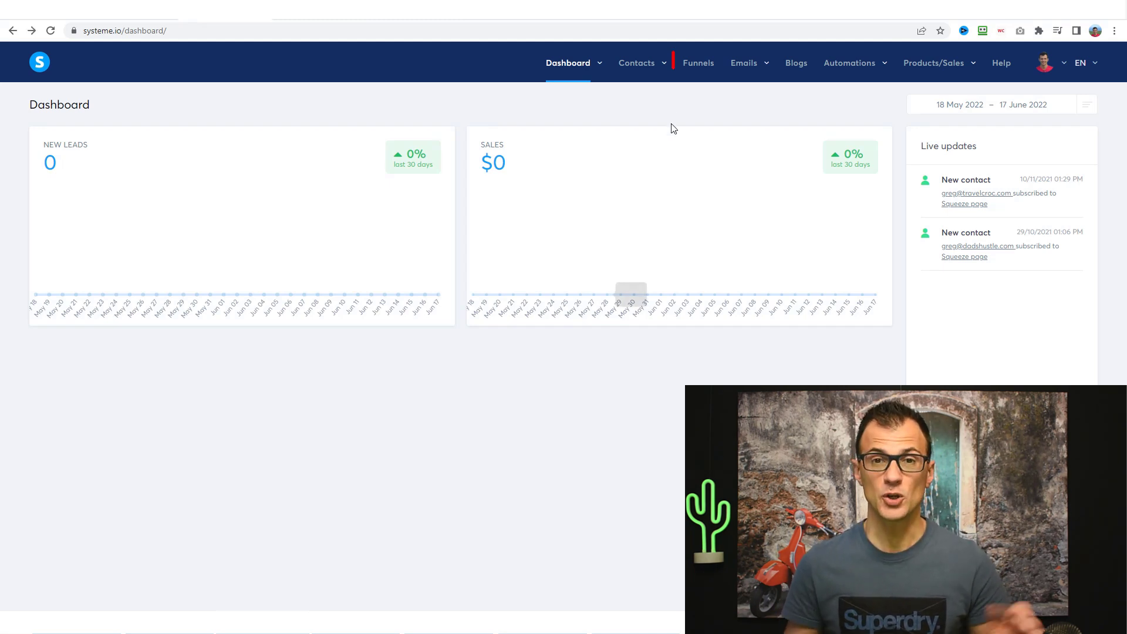
- Create a Build an audience funnel named '20 Ways To Improve Your Finances' using U.S. Dollar
left_click(700, 68)
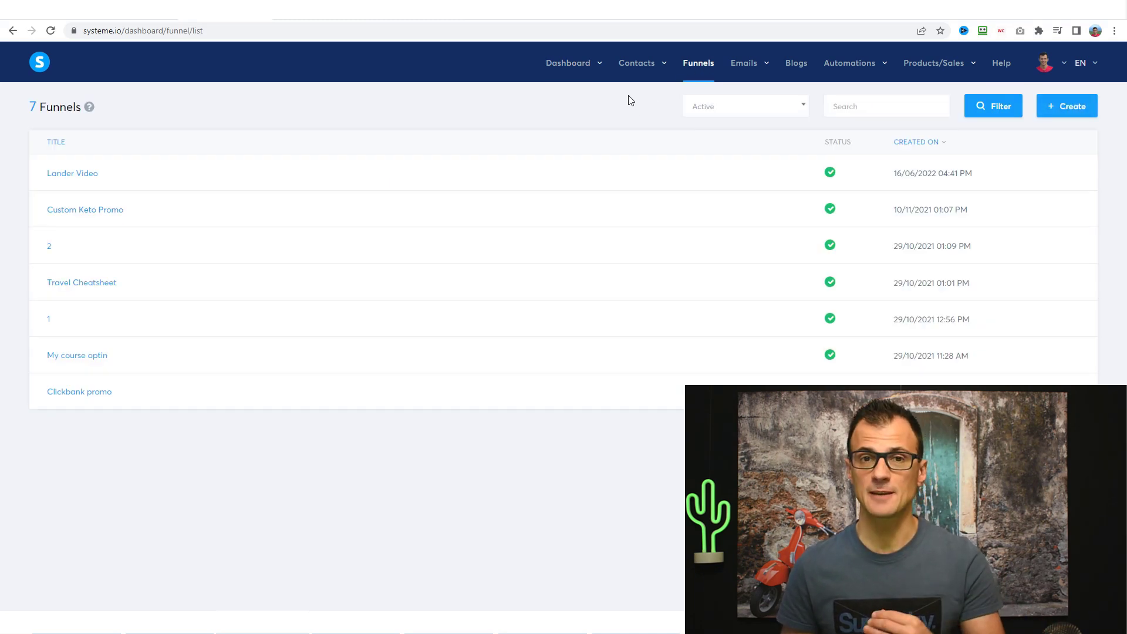
left_click(1060, 111)
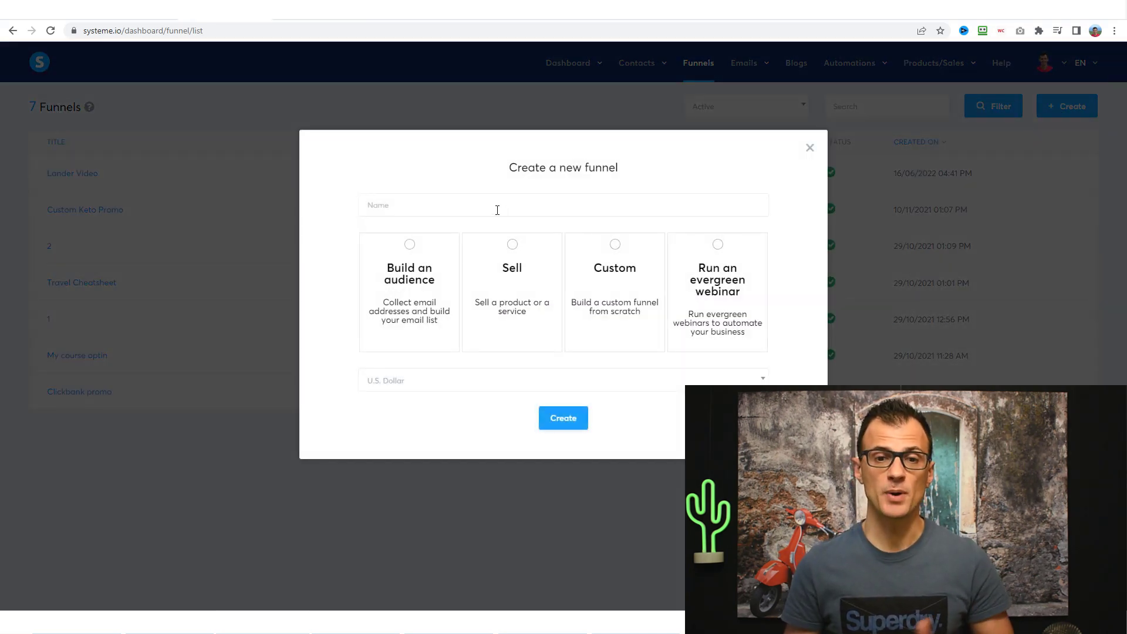
left_click(515, 196)
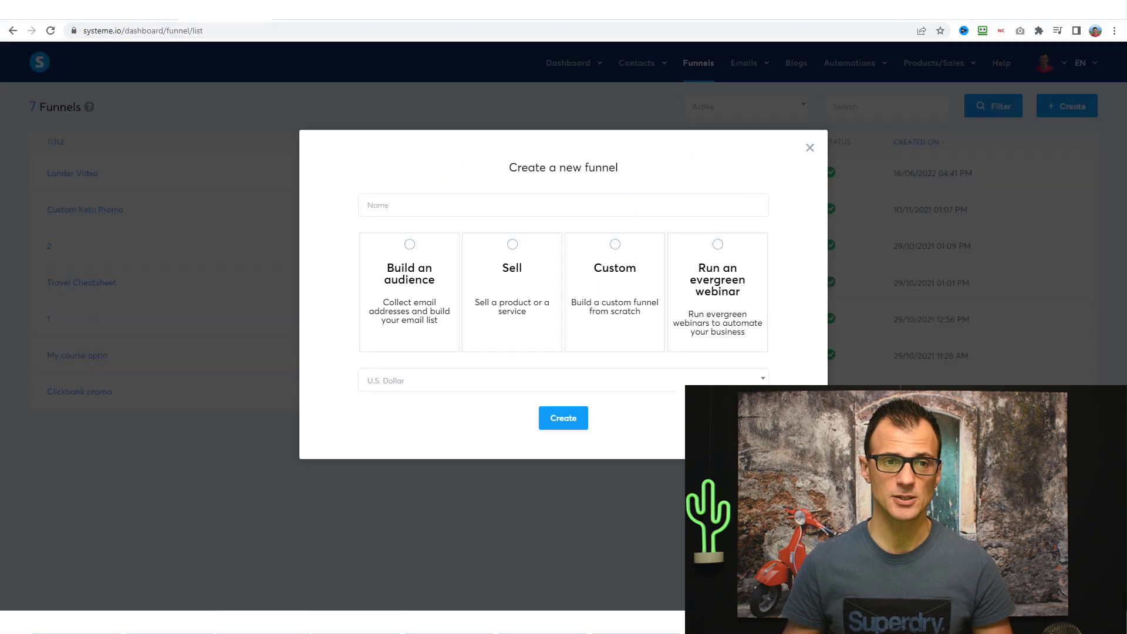
left_click(466, 207)
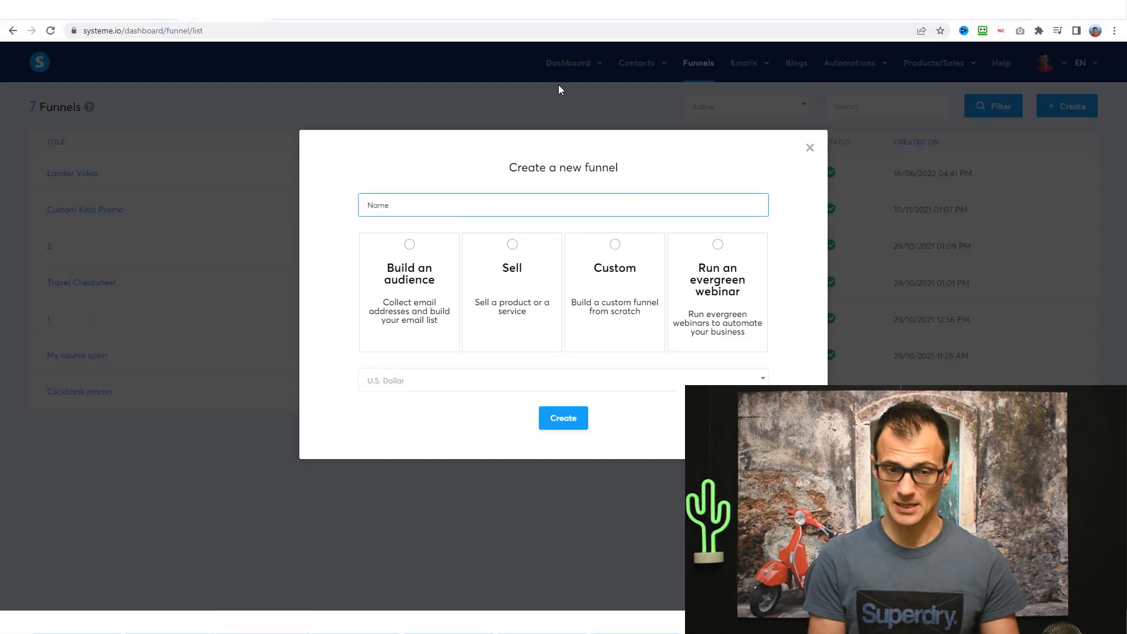
type("20 Ways To Improve Your Finances")
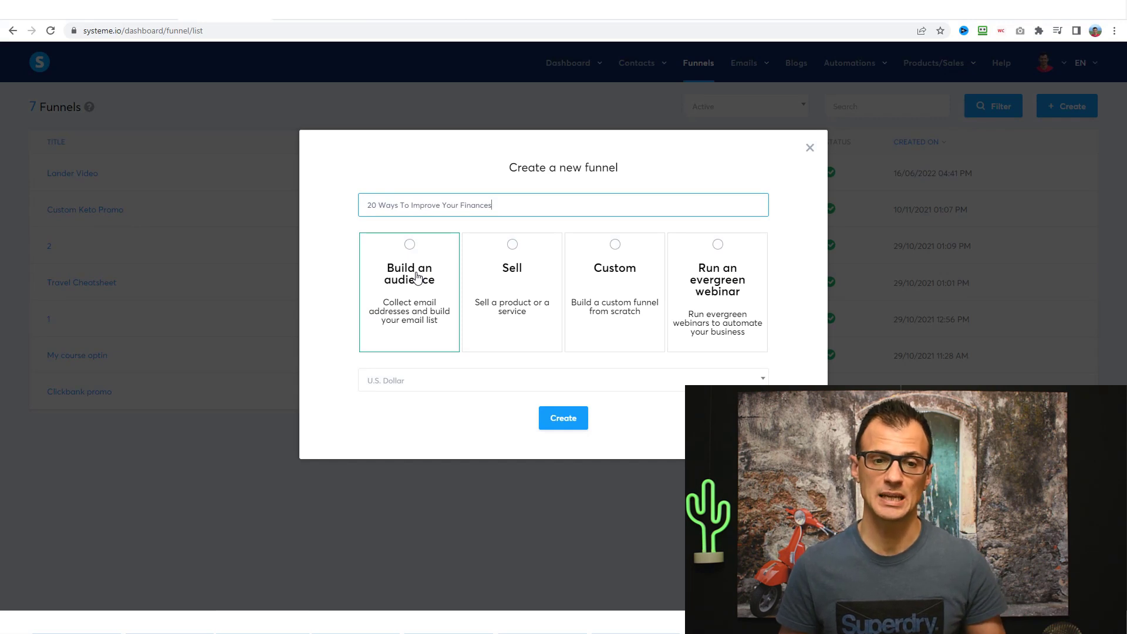
left_click(416, 276)
left_click(592, 385)
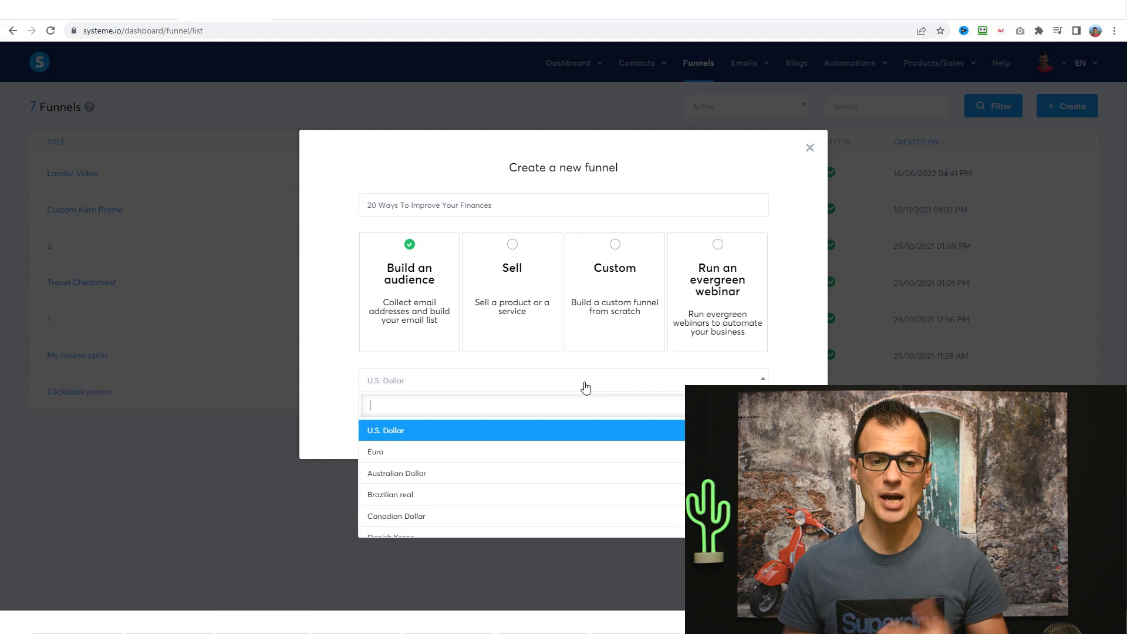
left_click(585, 387)
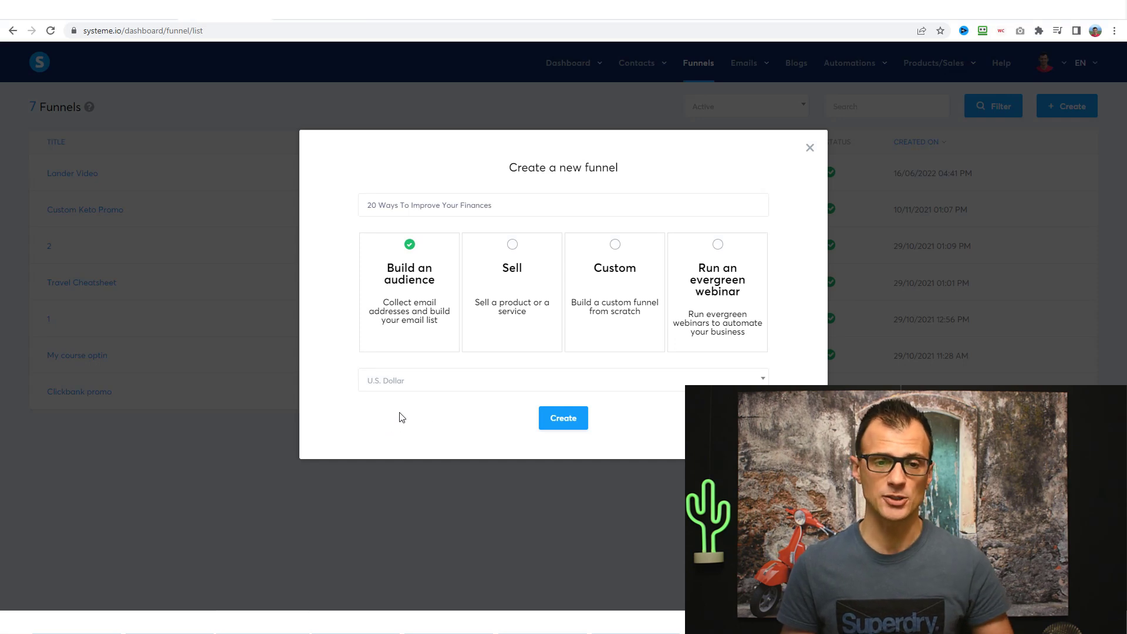
left_click(555, 426)
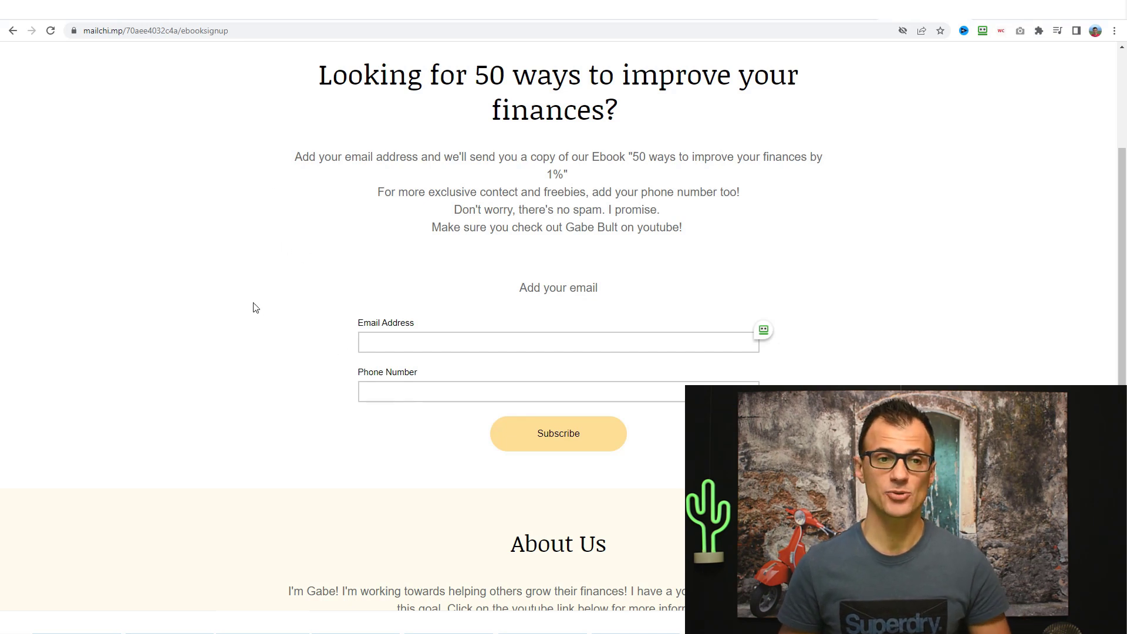
- Switch back to the Systeme.io tab with the new funnel's editor
left_click(217, 21)
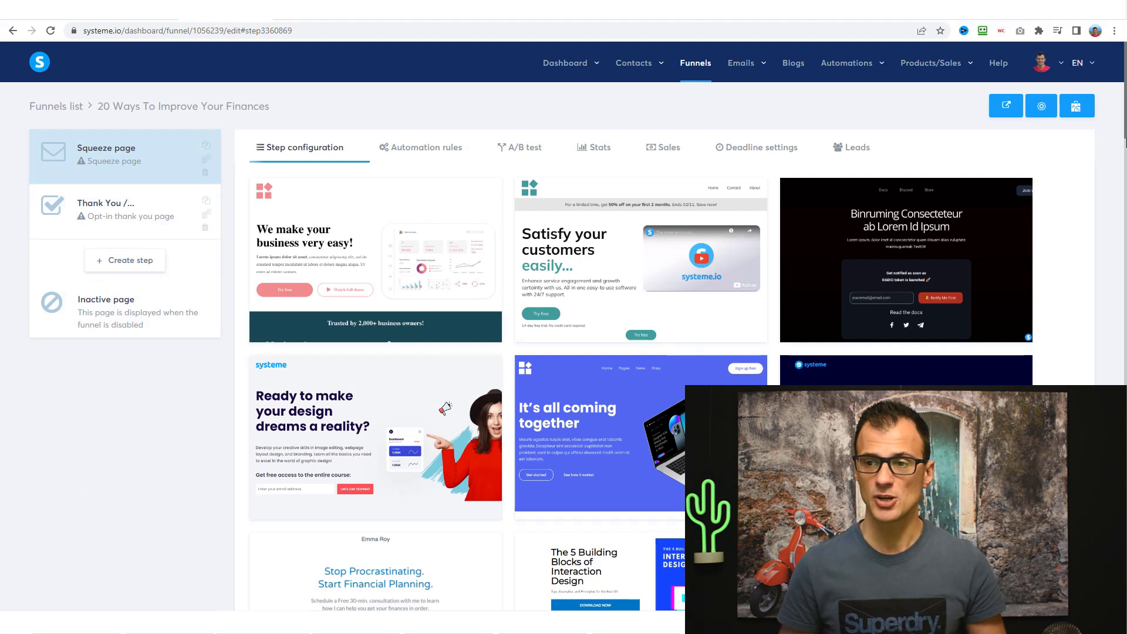
- Scroll the template gallery and shrink the browser into a smaller window moved left
left_click_drag(1124, 132, 1114, 300)
scroll(1117, 308, "down", 3)
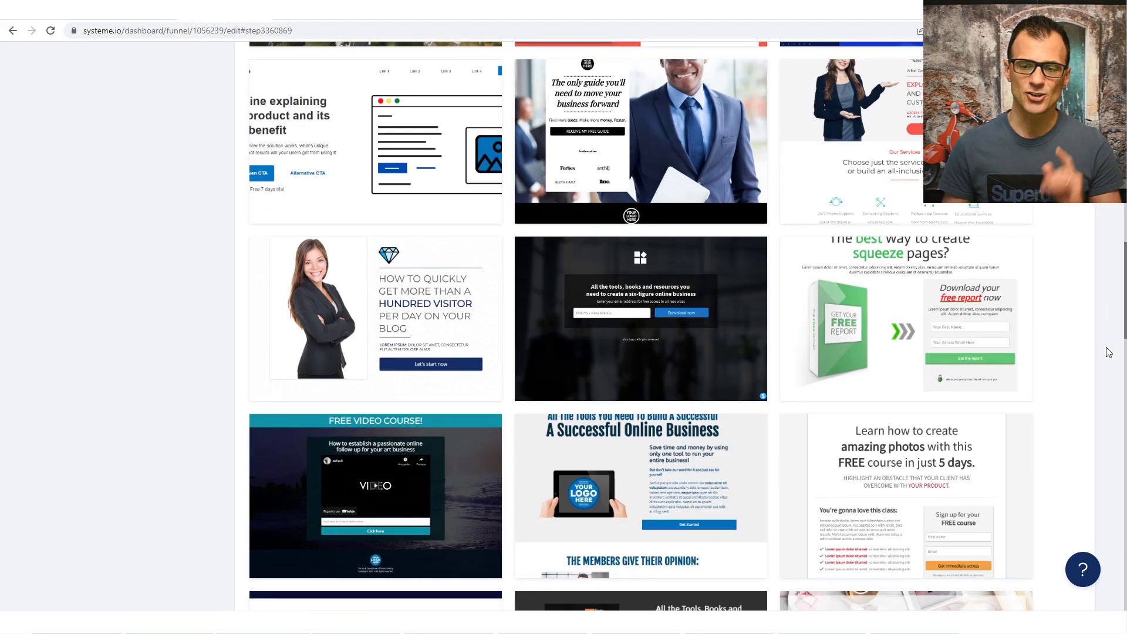
scroll(1108, 341, "down", 18)
scroll(1123, 599, "down", 2)
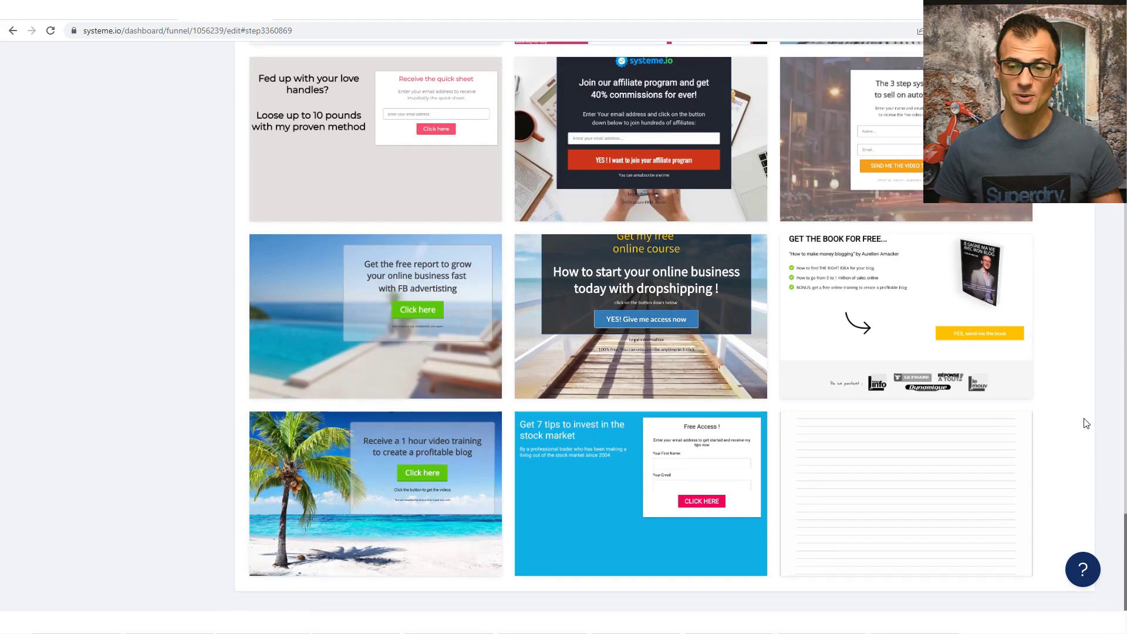
key("super+Down")
left_click_drag(793, 326, 800, 491)
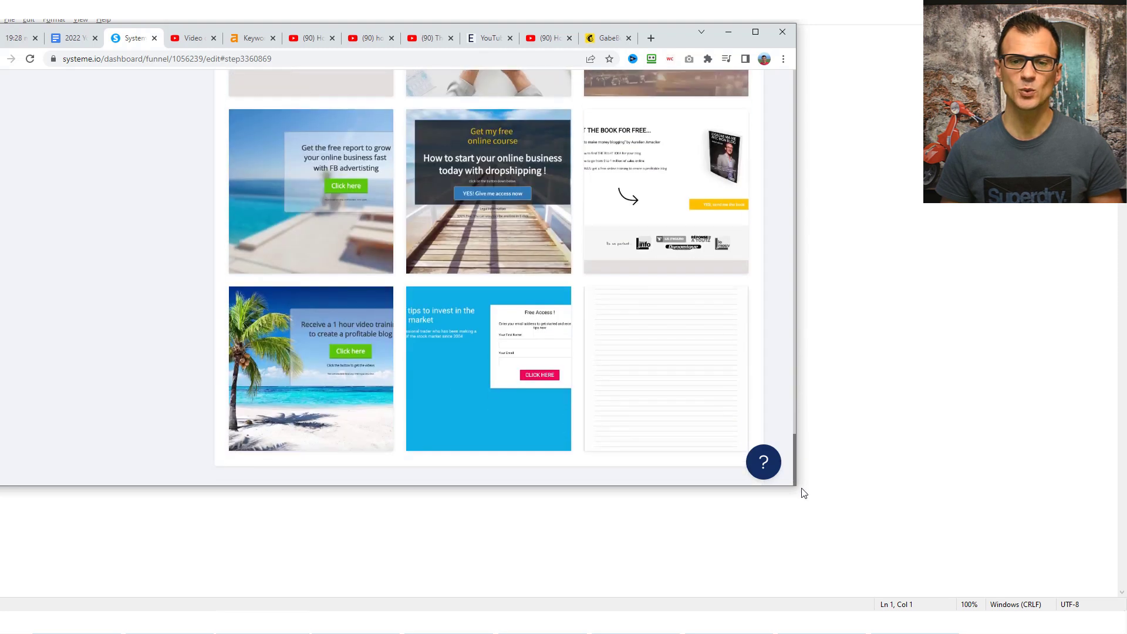
left_click_drag(671, 39, 442, 48)
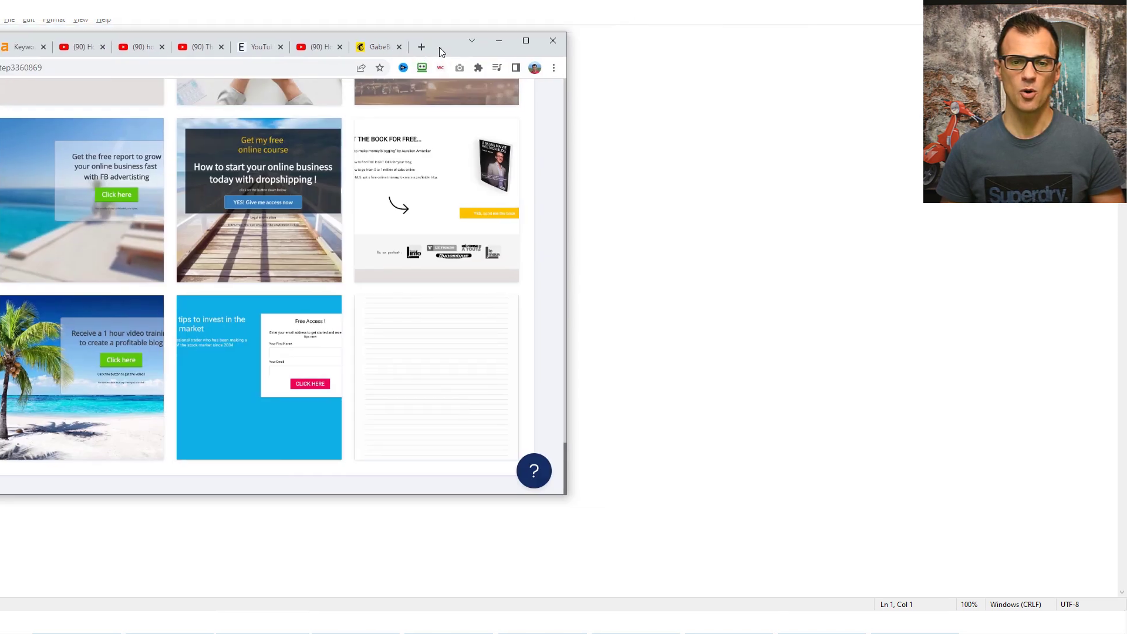
mouse_move(365, 415)
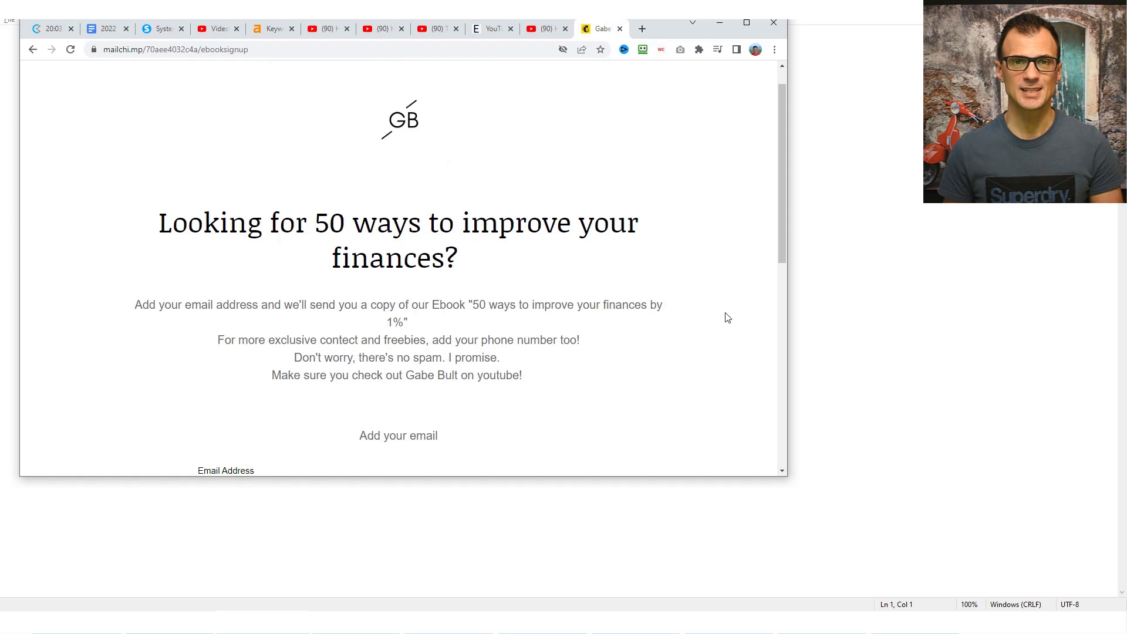
scroll(712, 314, "down", 1)
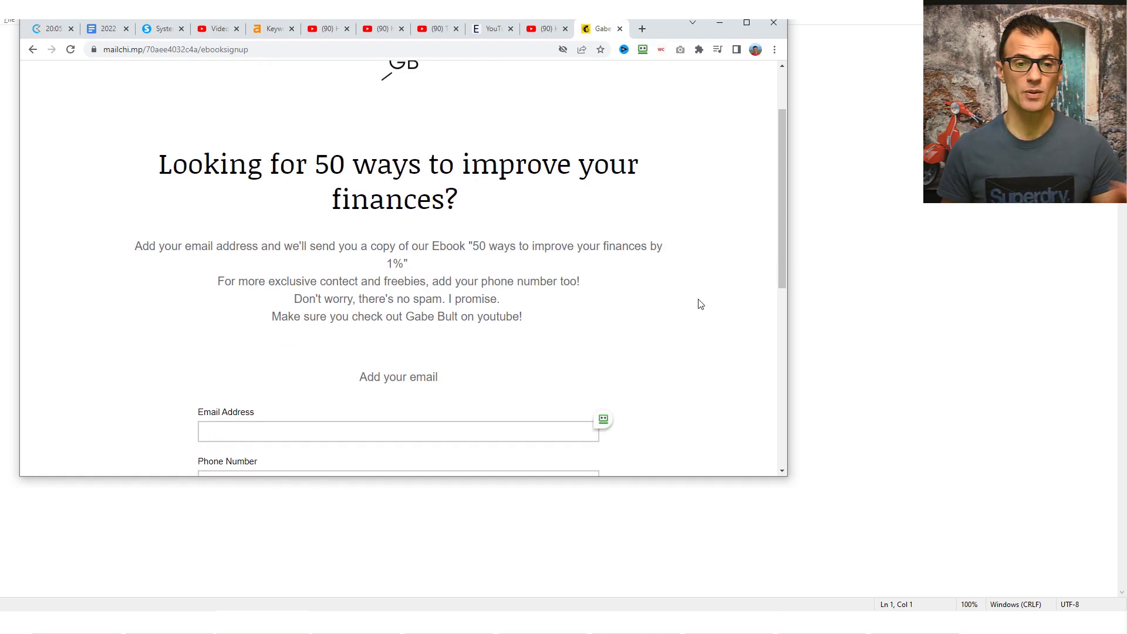
scroll(701, 317, "down", 2)
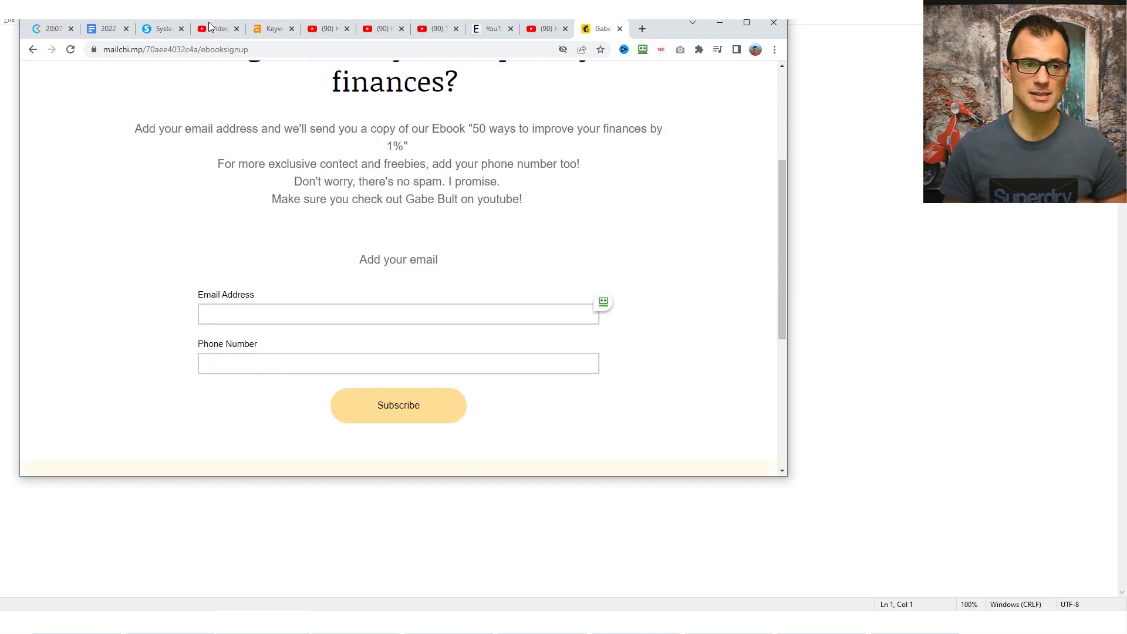
- Select the 'Learn how to create amazing photos' free course template for the squeeze page
left_click(162, 31)
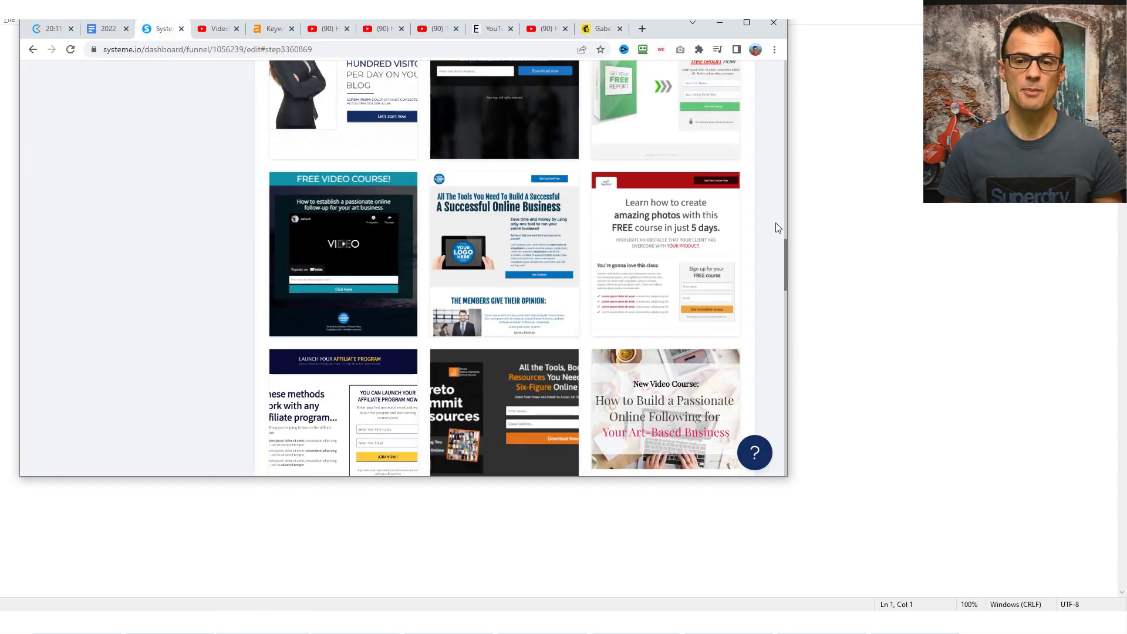
scroll(765, 221, "down", 1)
mouse_move(625, 200)
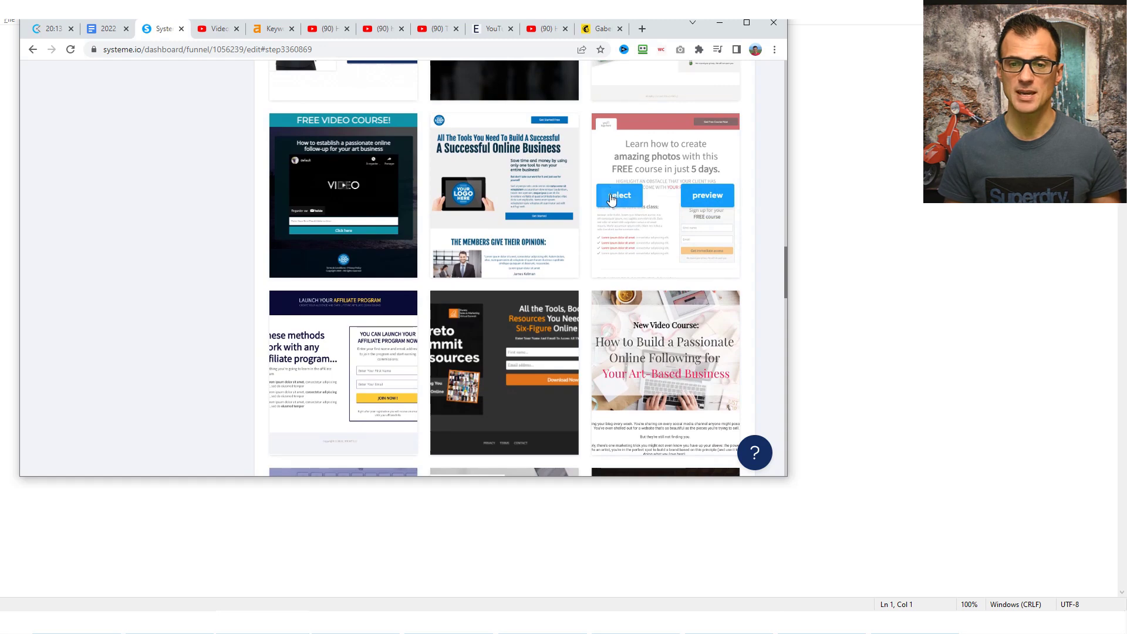
left_click(625, 199)
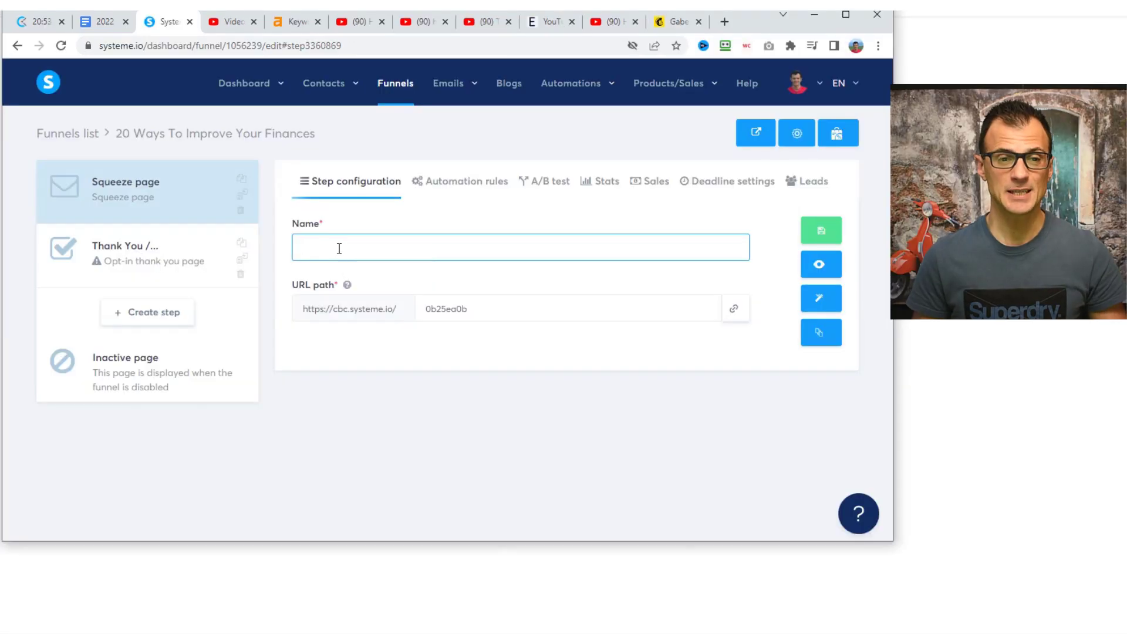
- Save the step as 'Optin Page' with path 20-ways-to-save-money and view it live
right_click(339, 249)
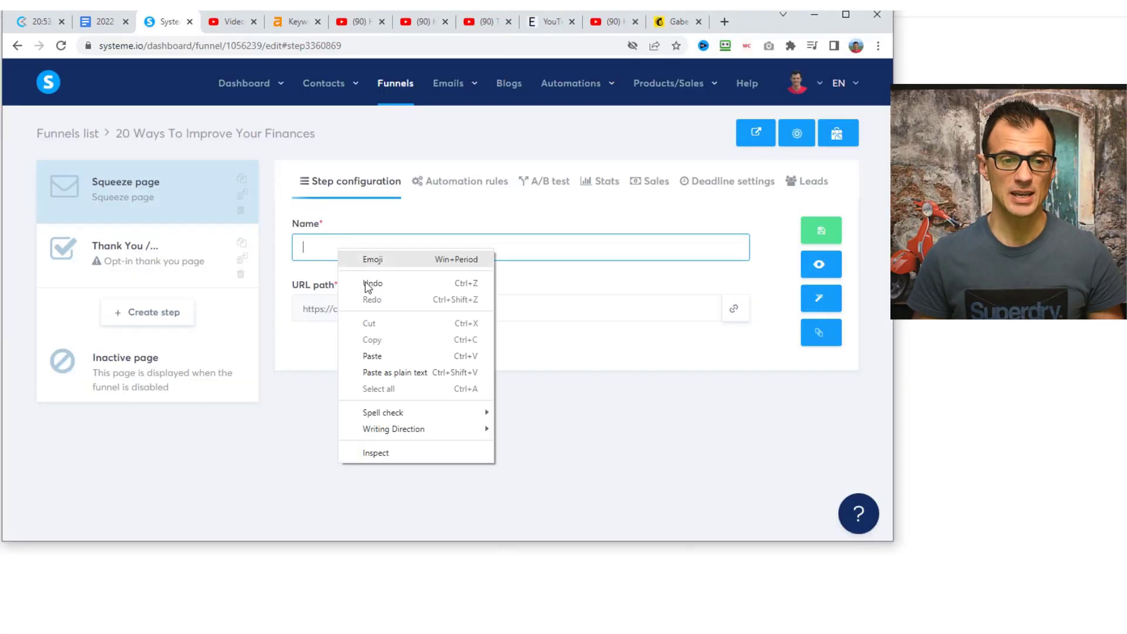
left_click(379, 356)
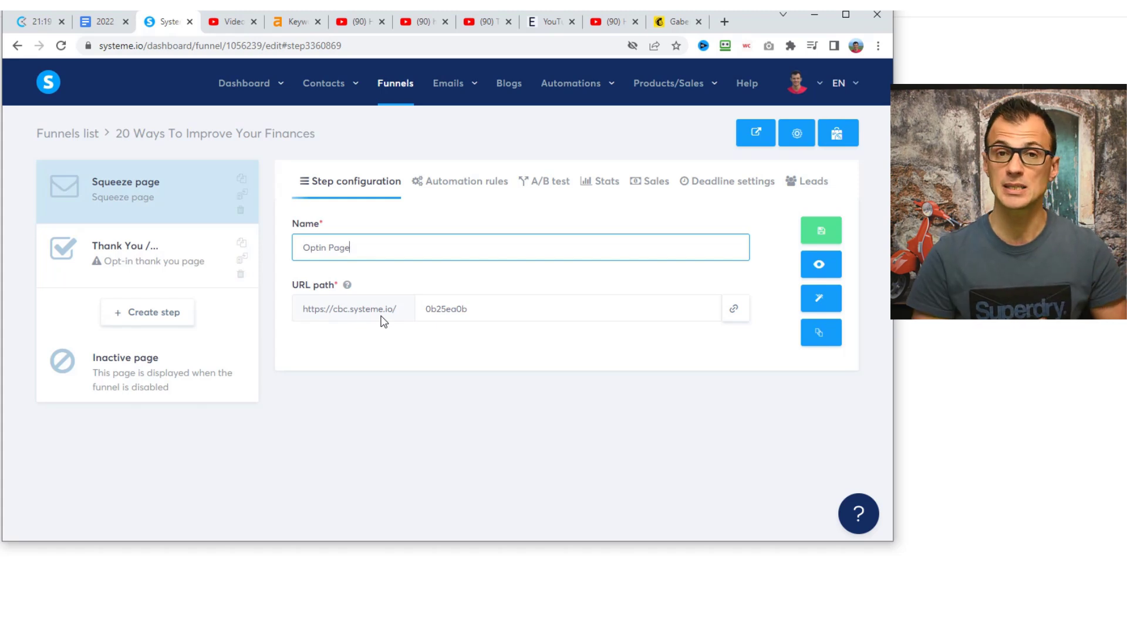
double_click(493, 316)
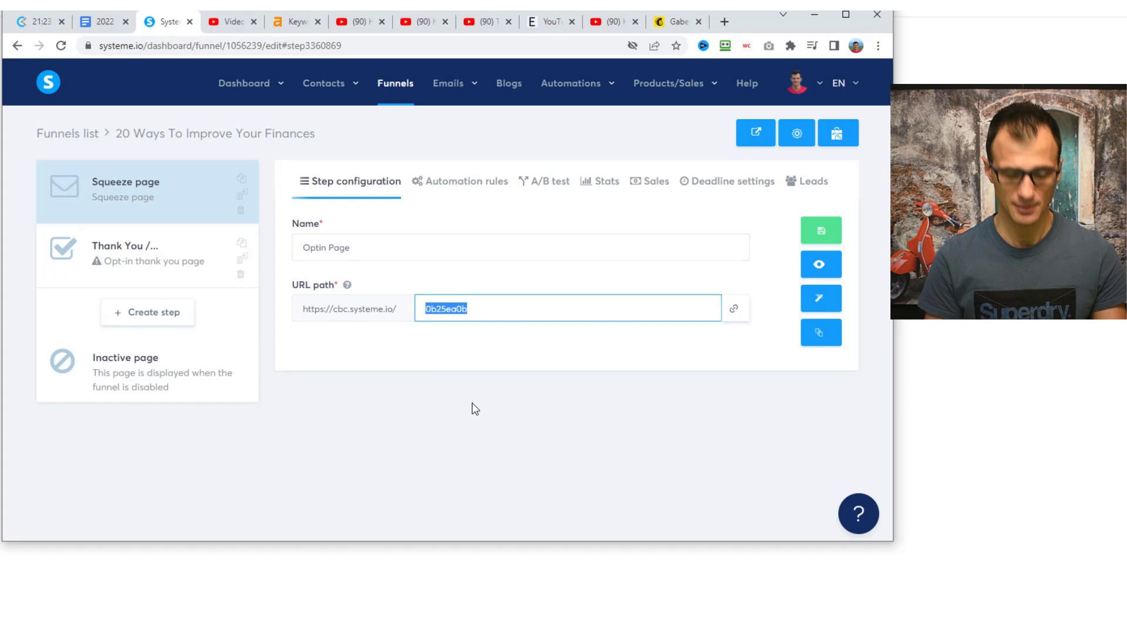
type("20-ways-to-save-money")
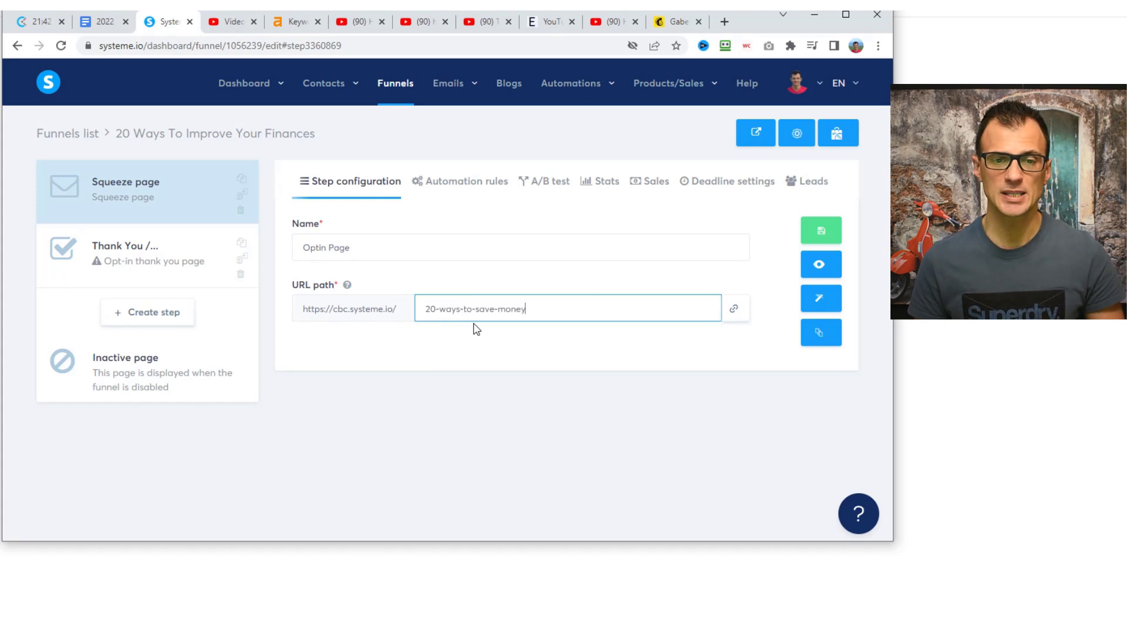
left_click(739, 311)
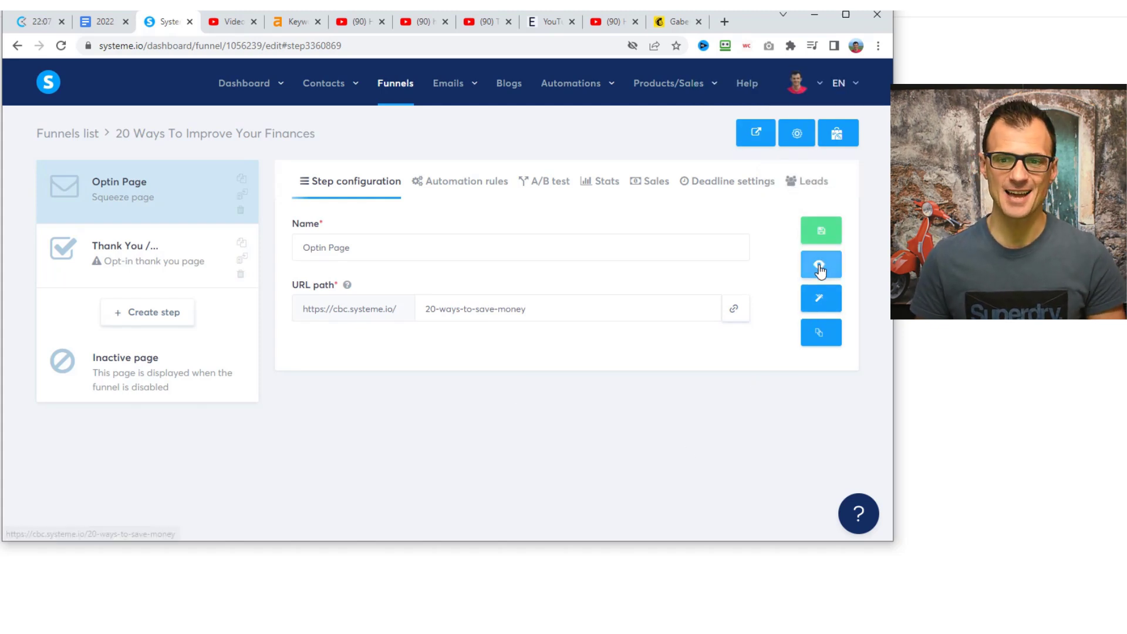
left_click(821, 264)
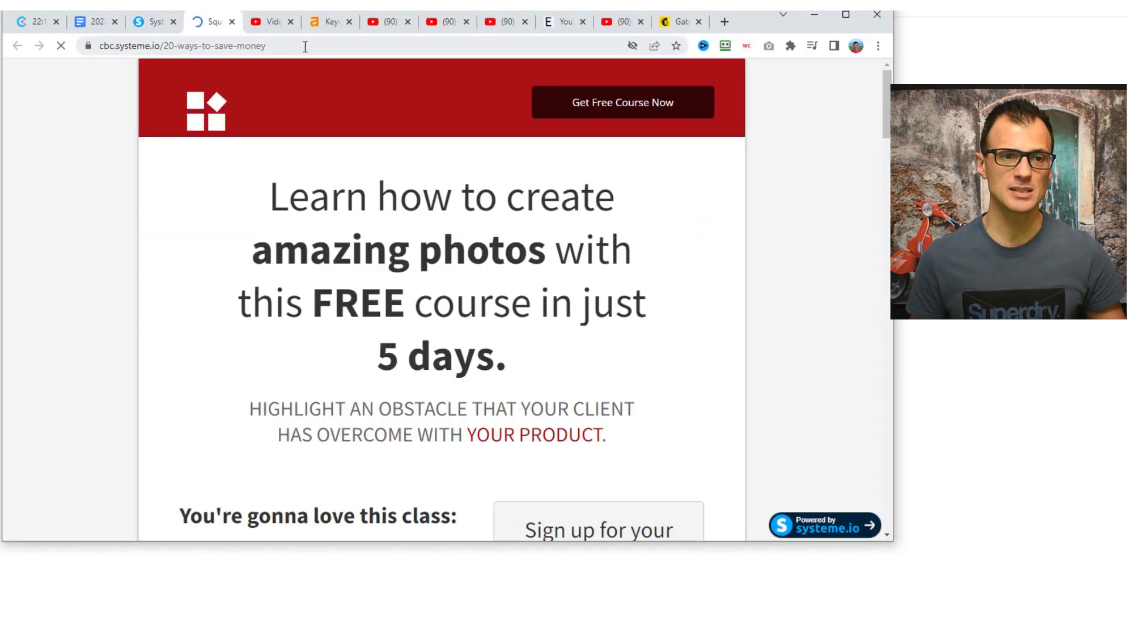
- Check the live opt-in page, then open the Optin Page in the page editor
scroll(502, 379, "down", 2)
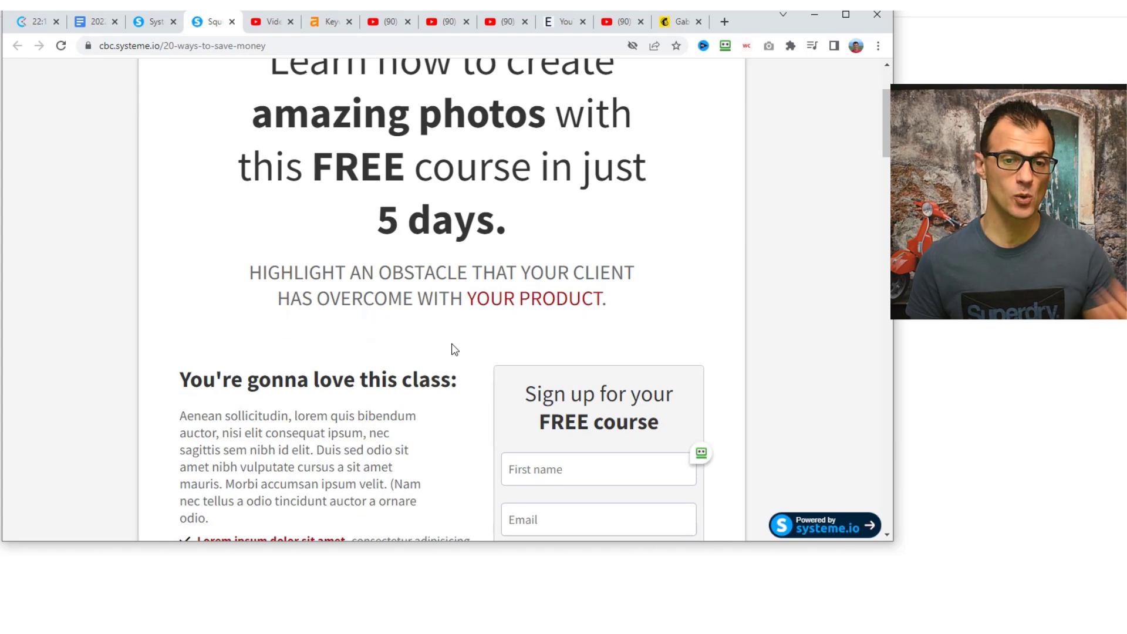
scroll(455, 349, "up", 2)
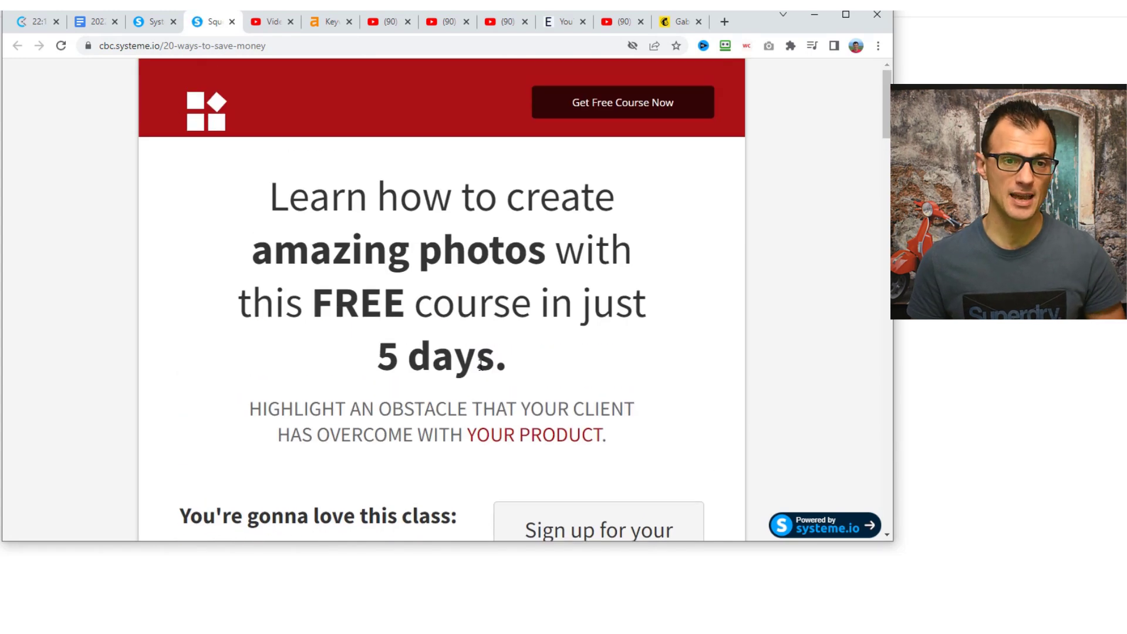
left_click(154, 23)
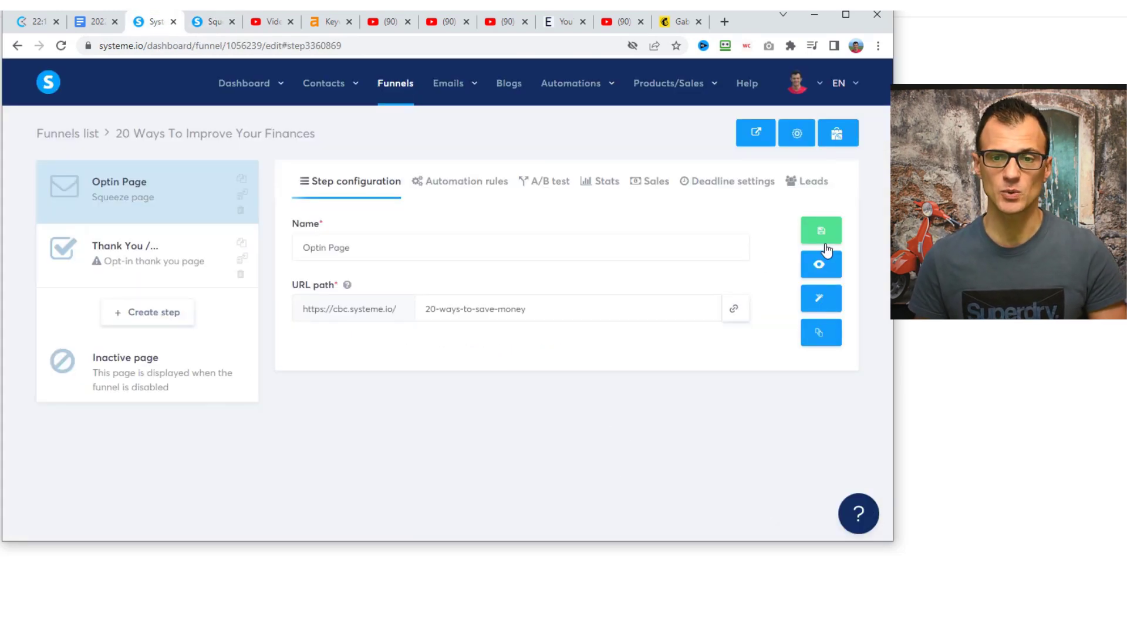
left_click(820, 299)
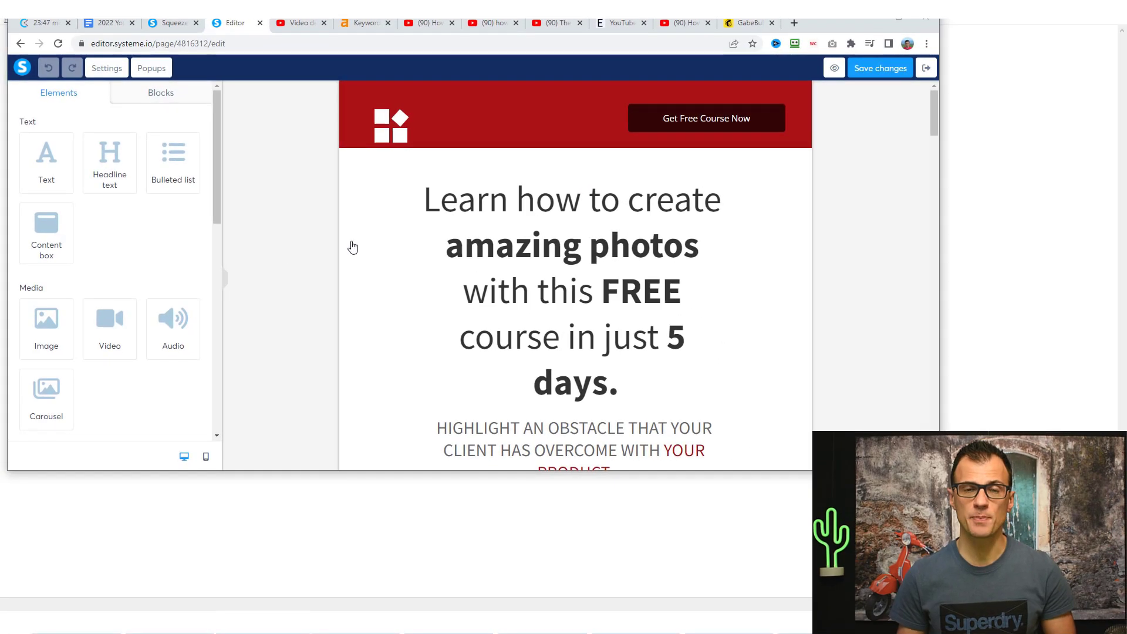
- Change the headline's first word from 'Learn' to 'Discover'
double_click(506, 220)
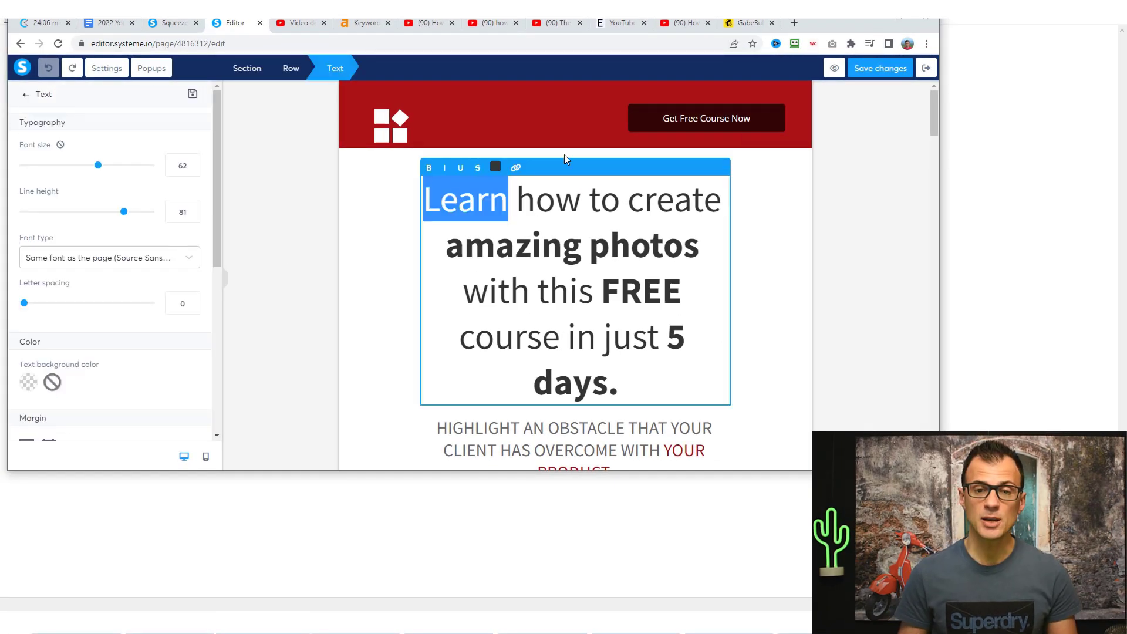
type("Discover")
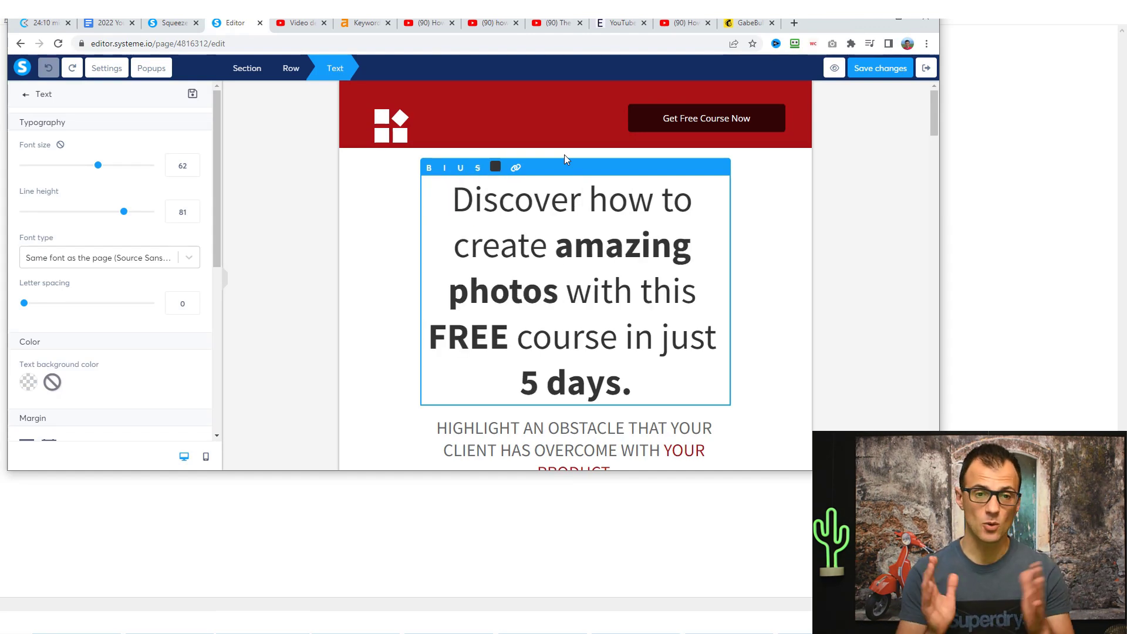
left_click(373, 156)
- Delete the Get Free Course Now button and the logo image from the red header
left_click(651, 125)
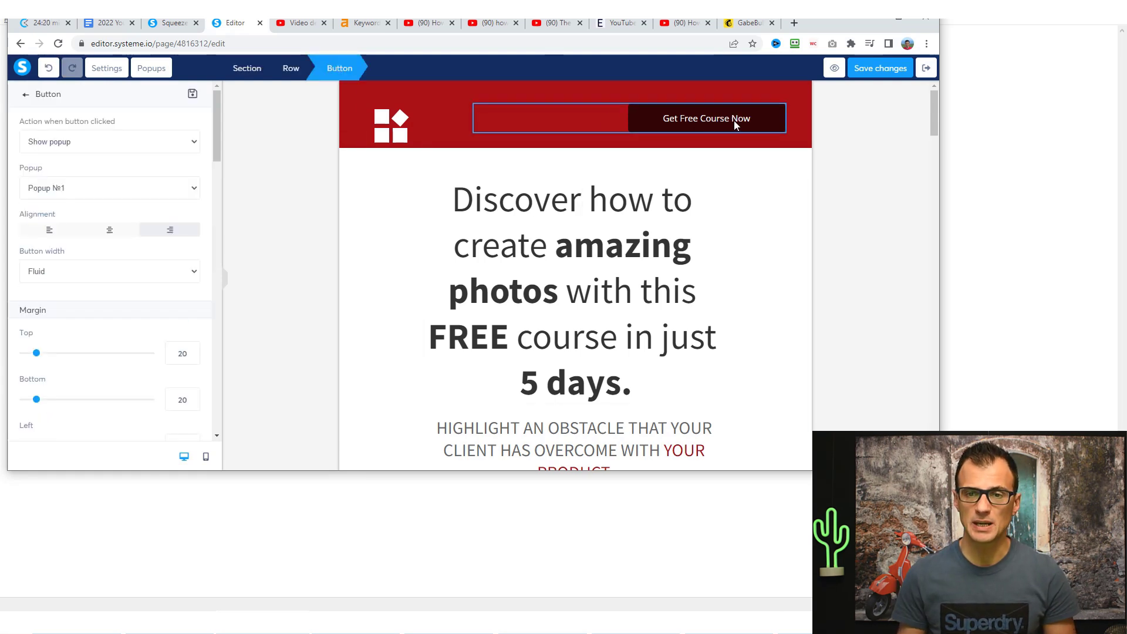
key("Escape")
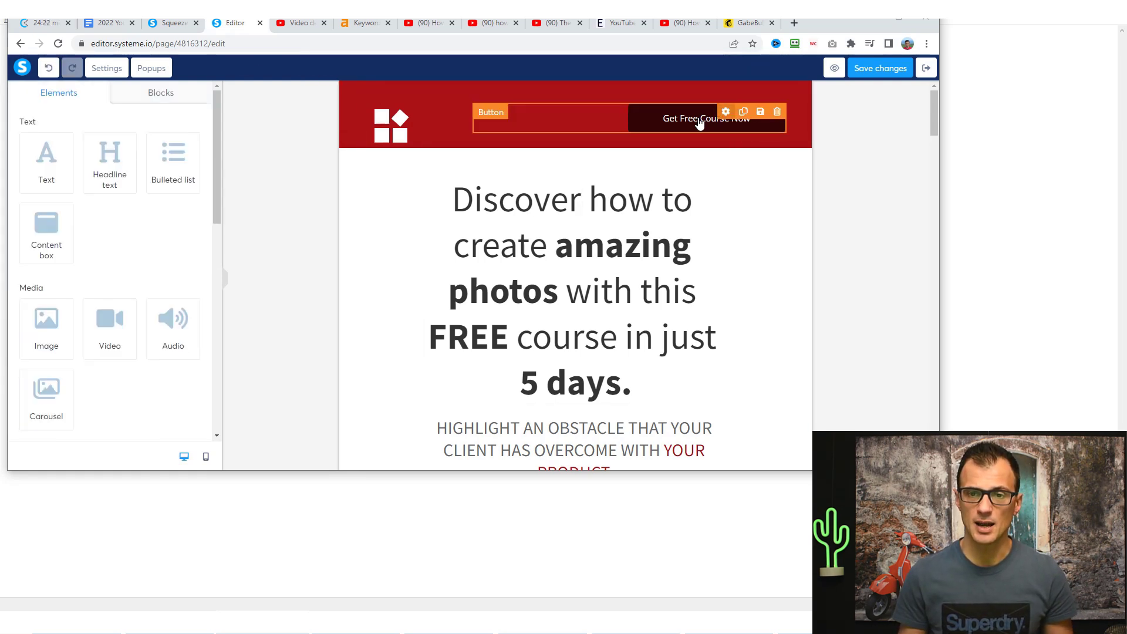
left_click(778, 115)
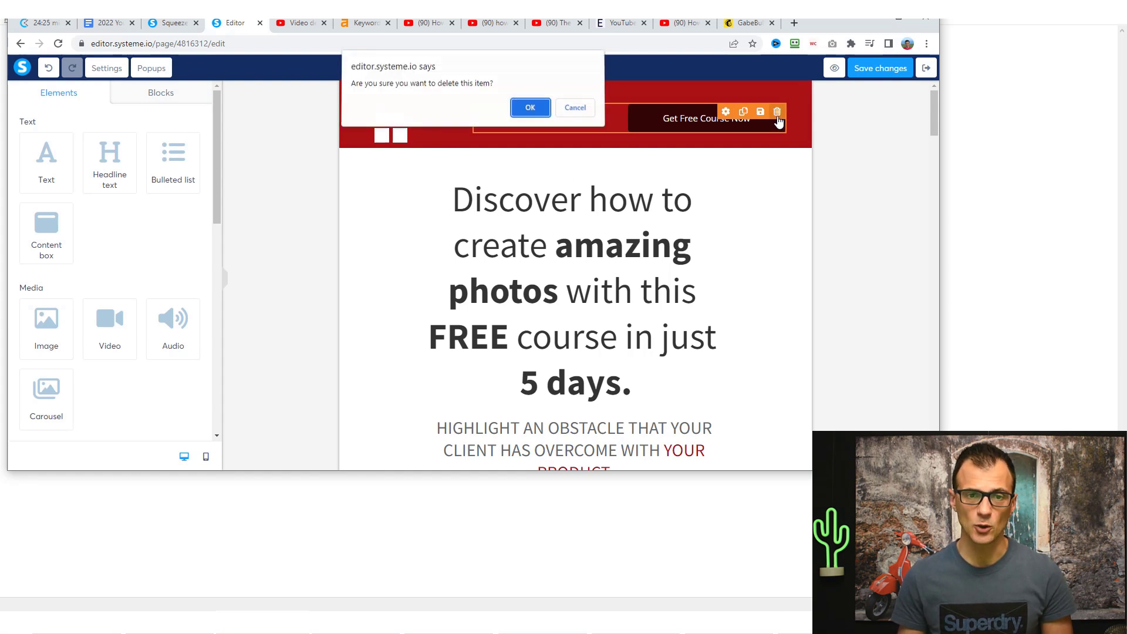
left_click(529, 106)
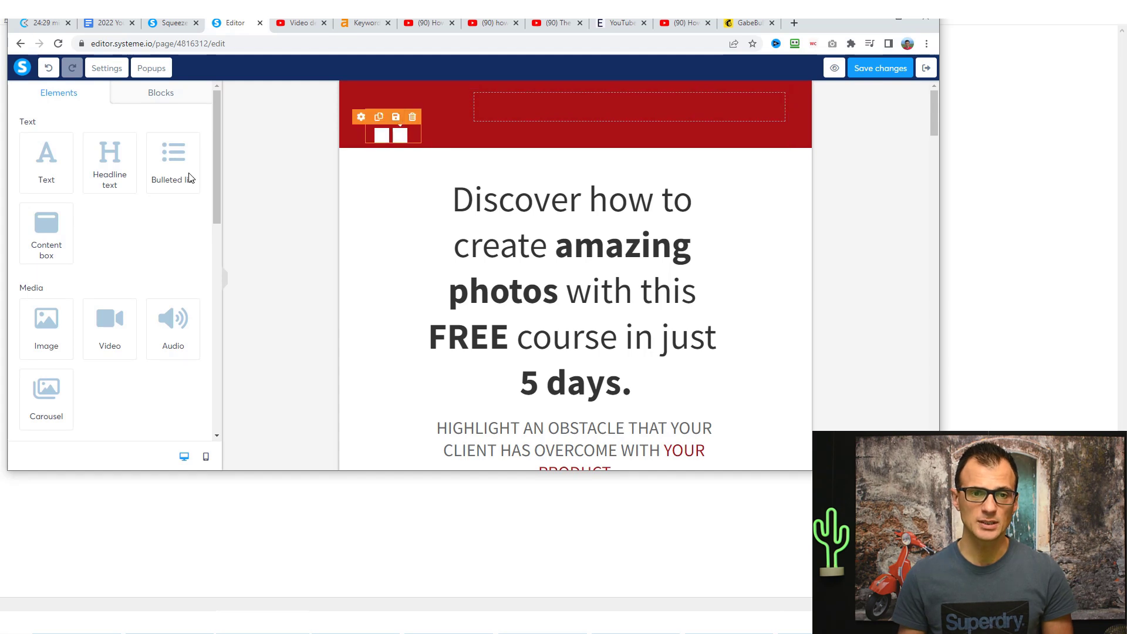
left_click(388, 140)
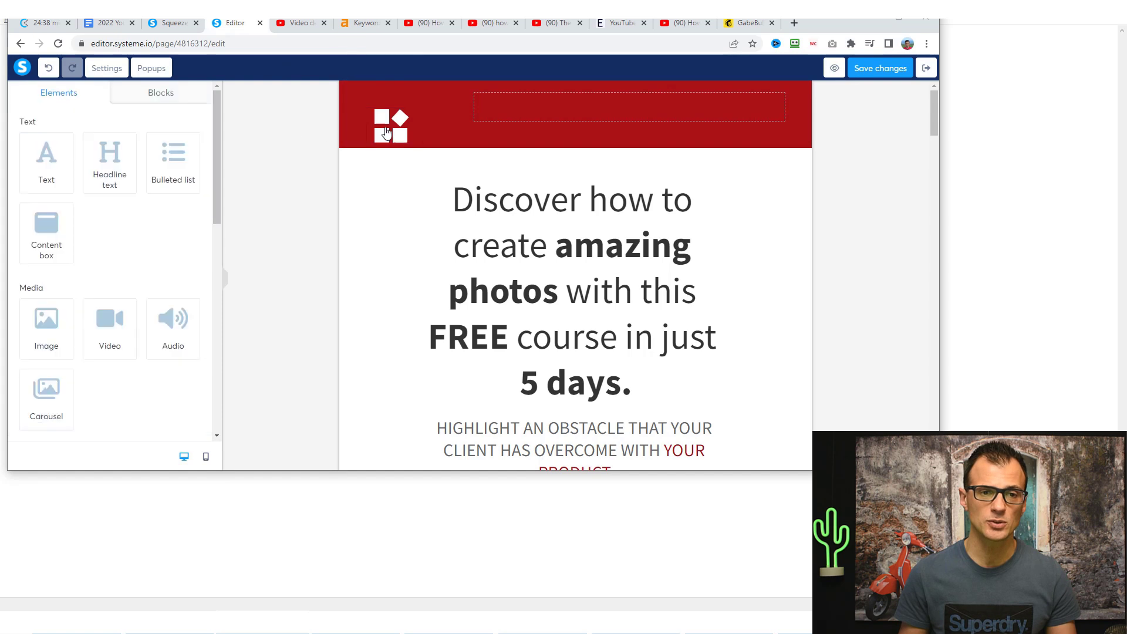
left_click(411, 107)
left_click(413, 117)
left_click(536, 110)
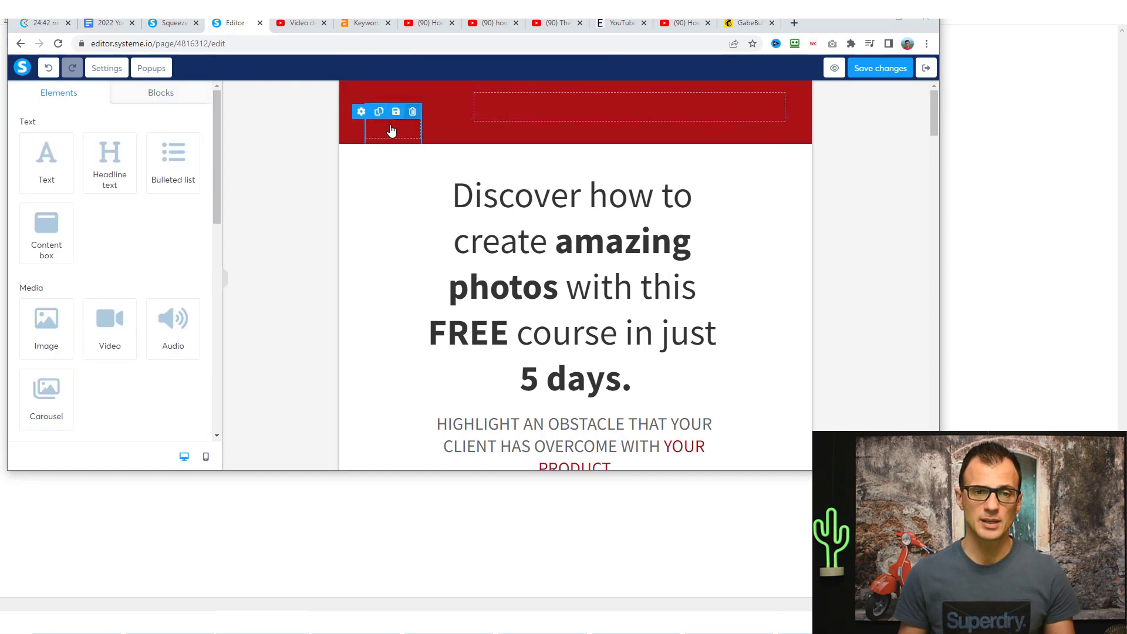
- Add a Text element reading 'GK' in the header's empty left column
mouse_move(407, 130)
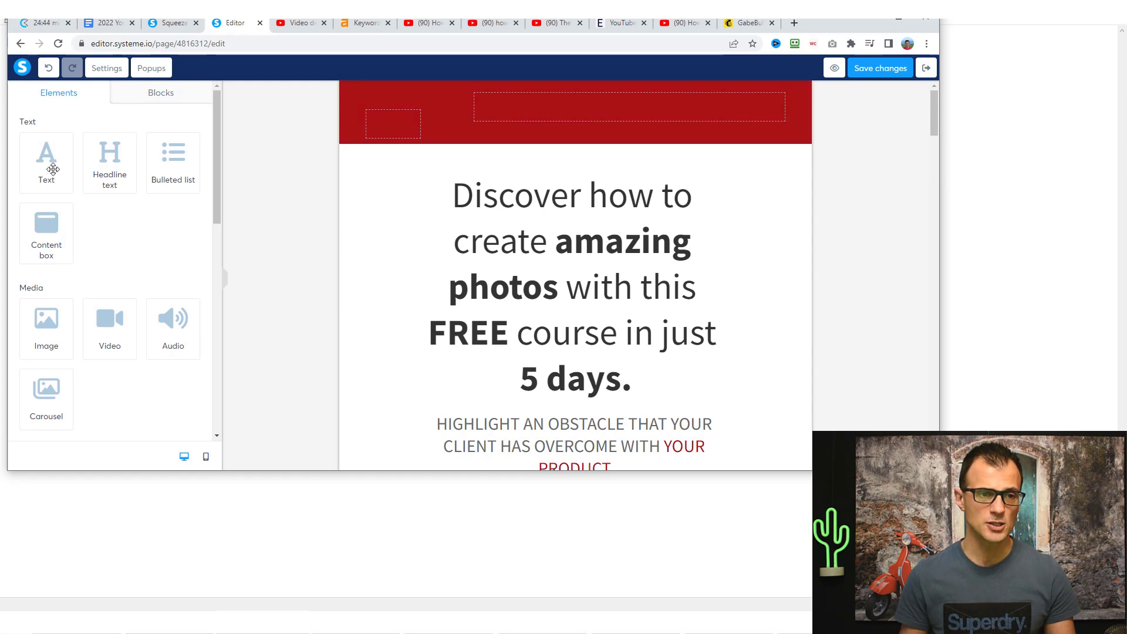
left_click_drag(47, 162, 409, 131)
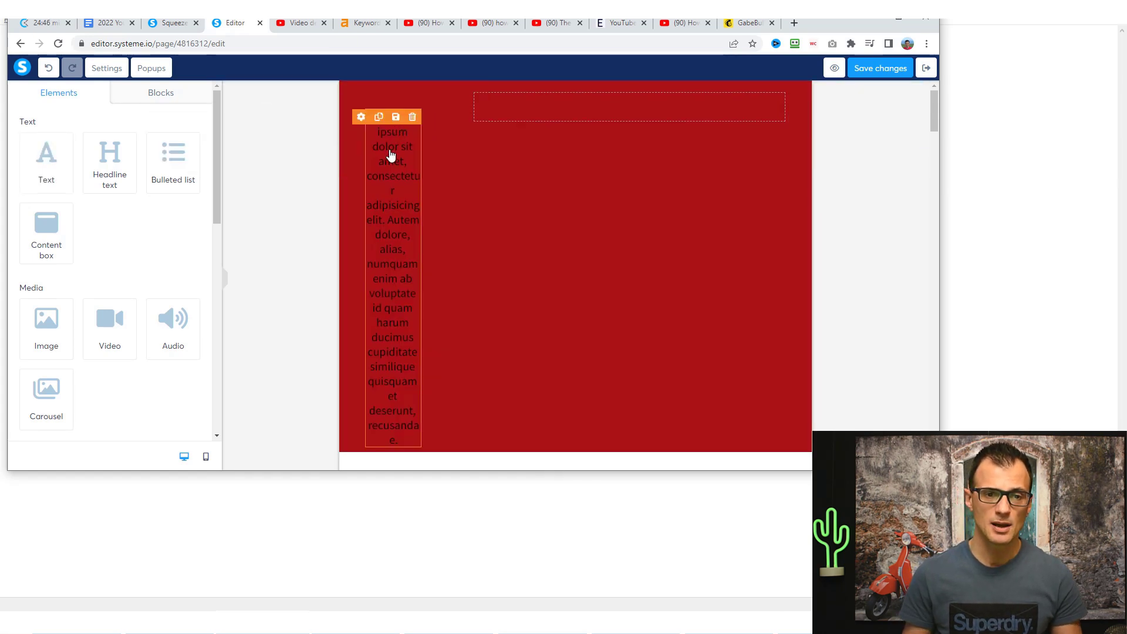
double_click(385, 146)
key("ctrl+a")
type("GK")
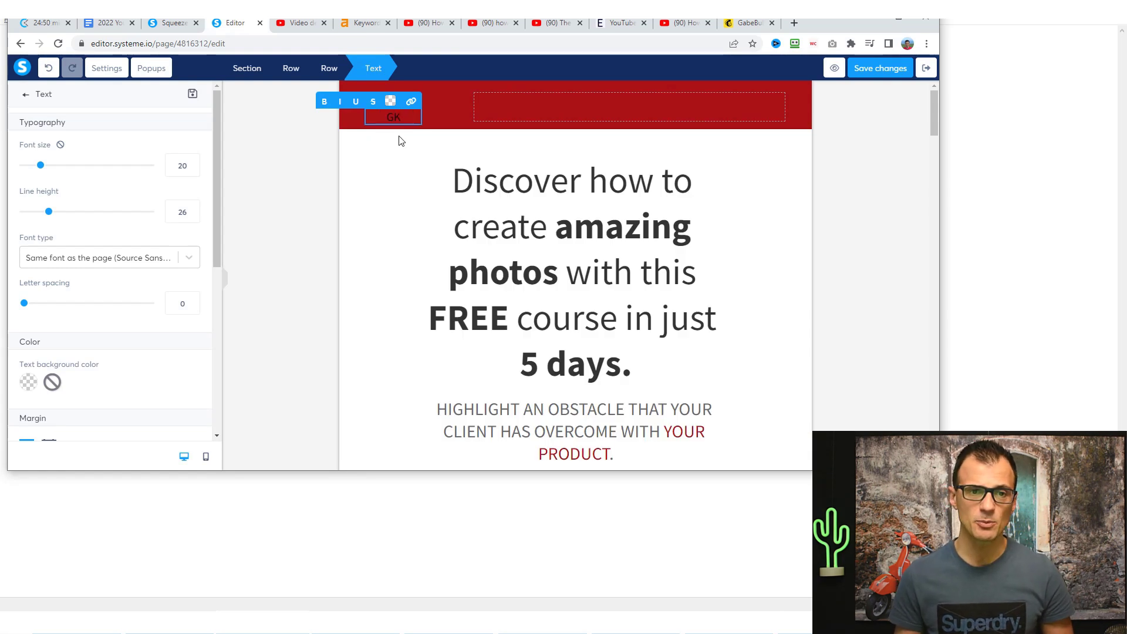
- Make the GK text bold, font size 37 and white
key("ctrl+a")
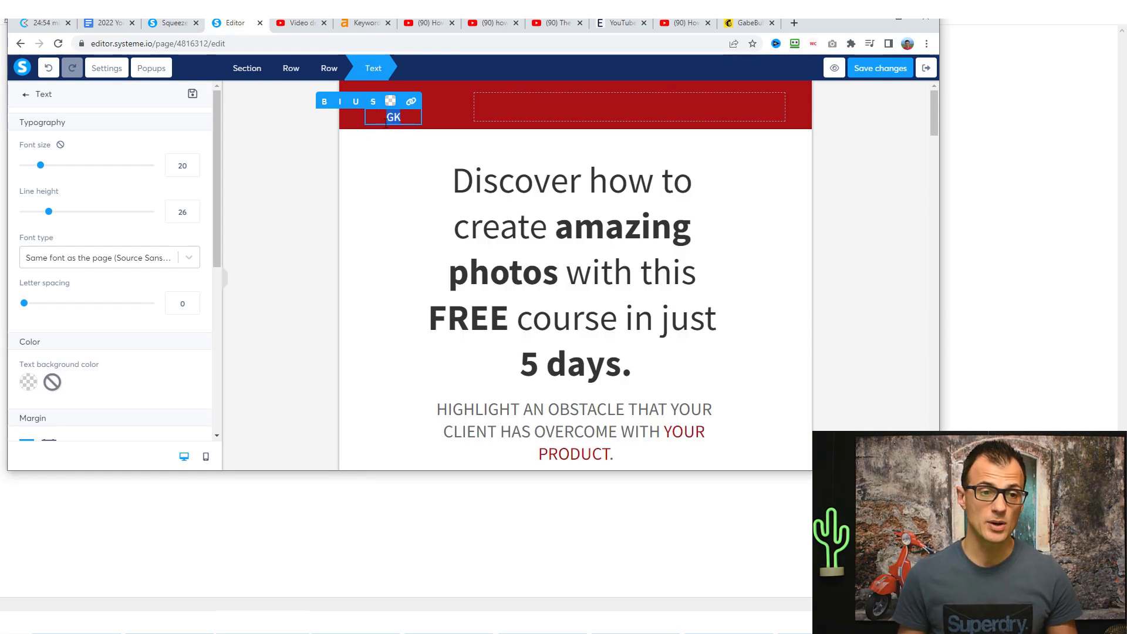
left_click(324, 101)
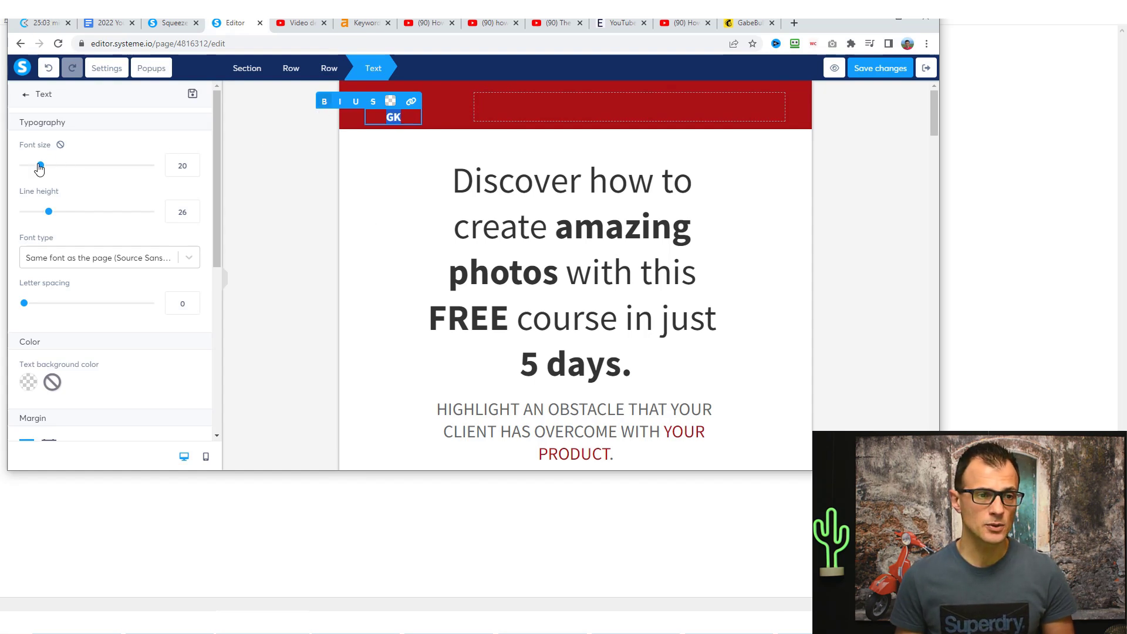
left_click_drag(41, 165, 64, 165)
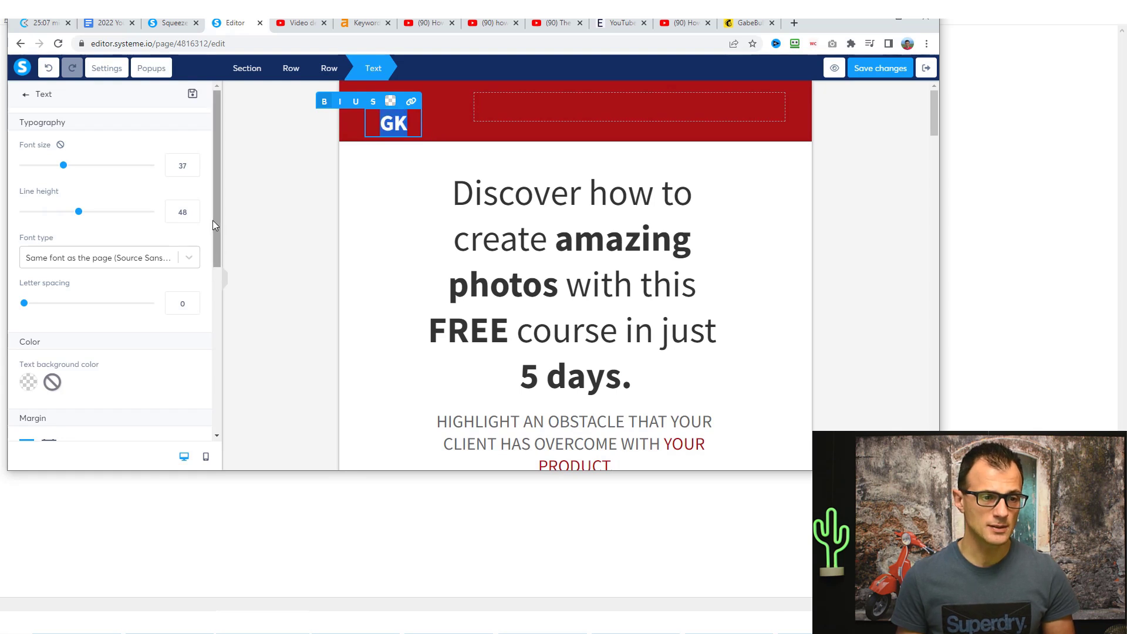
left_click_drag(217, 221, 213, 284)
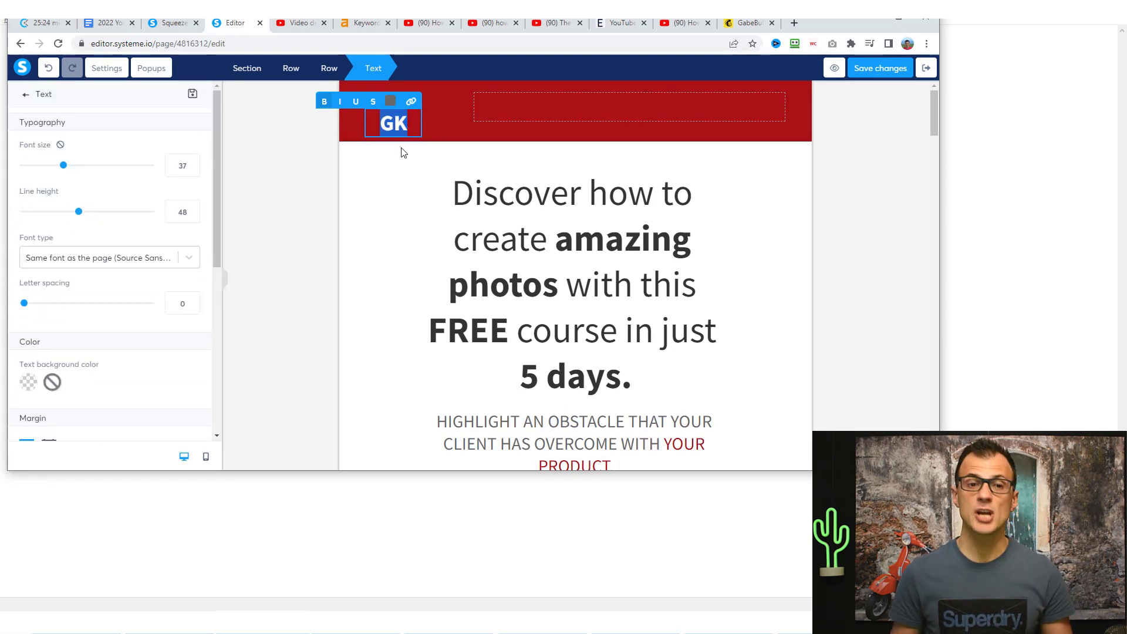
left_click(390, 101)
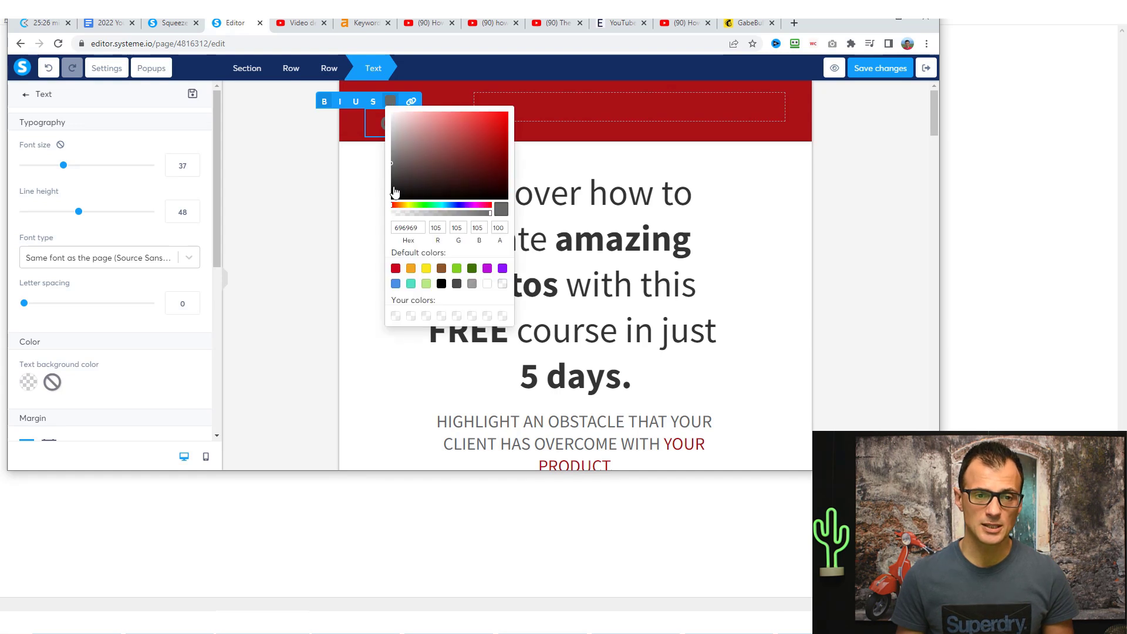
left_click(488, 284)
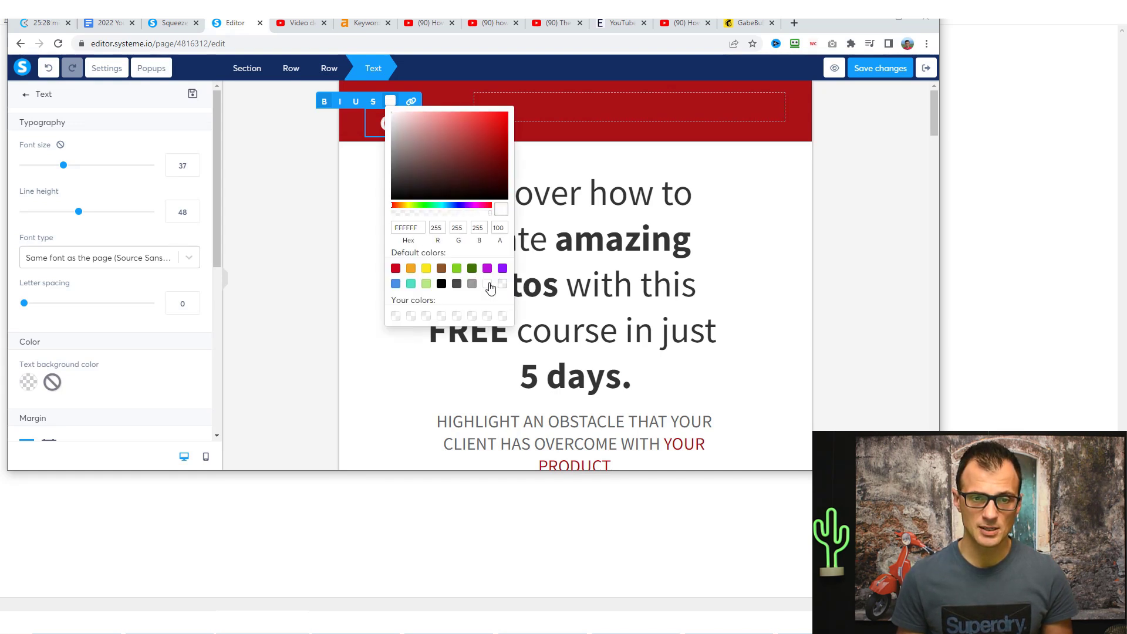
left_click(257, 168)
left_click(316, 165)
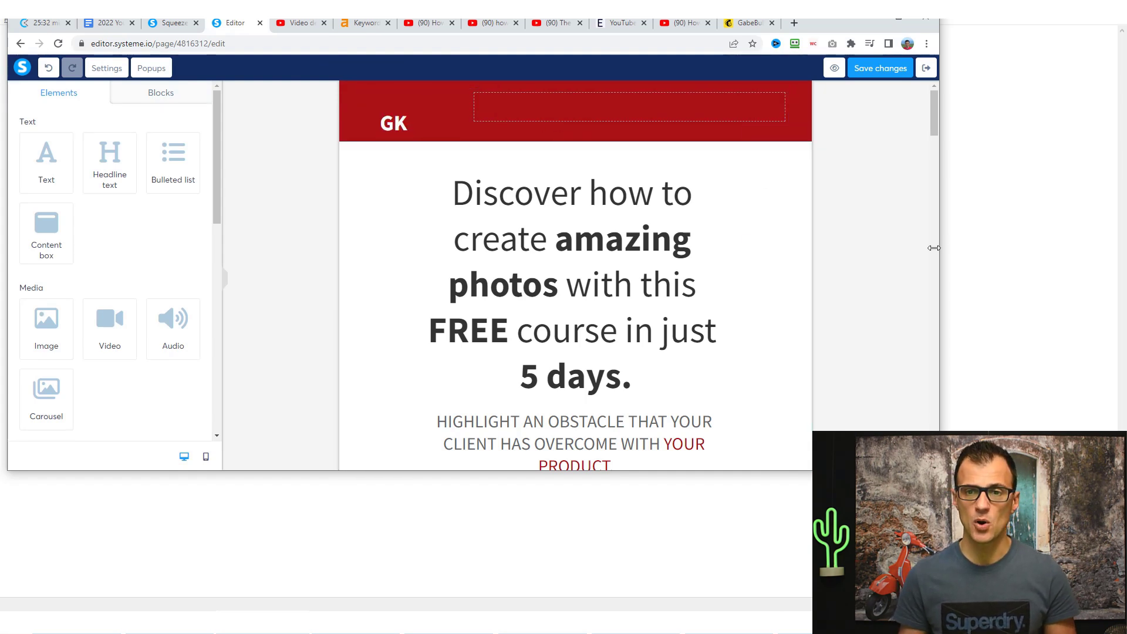
scroll(845, 317, "down", 2)
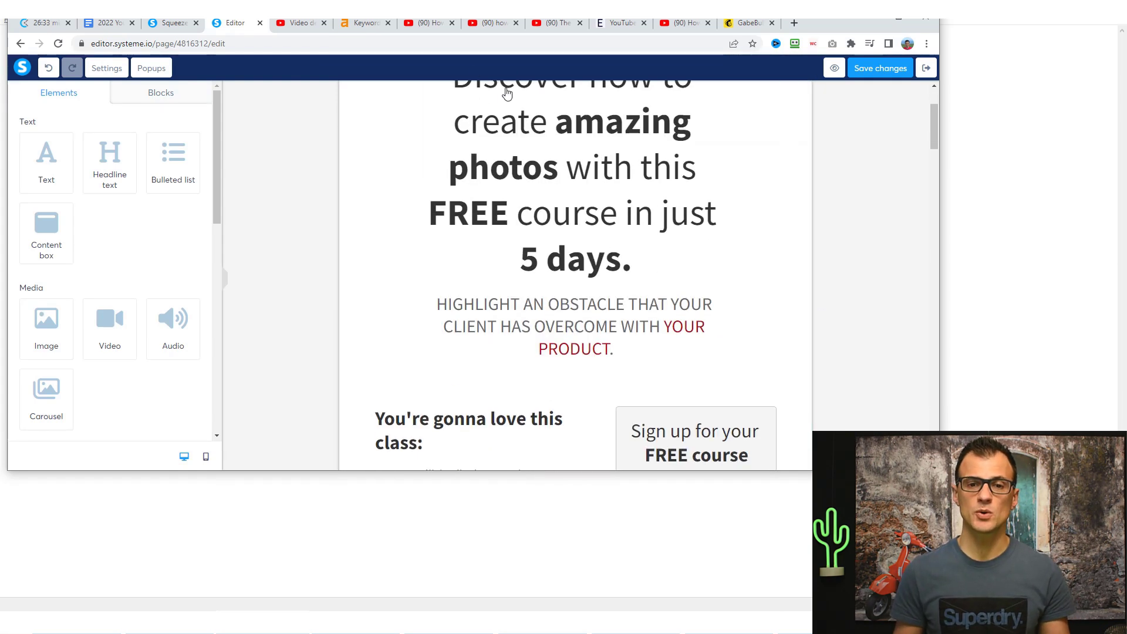
left_click(749, 25)
scroll(377, 244, "down", 2)
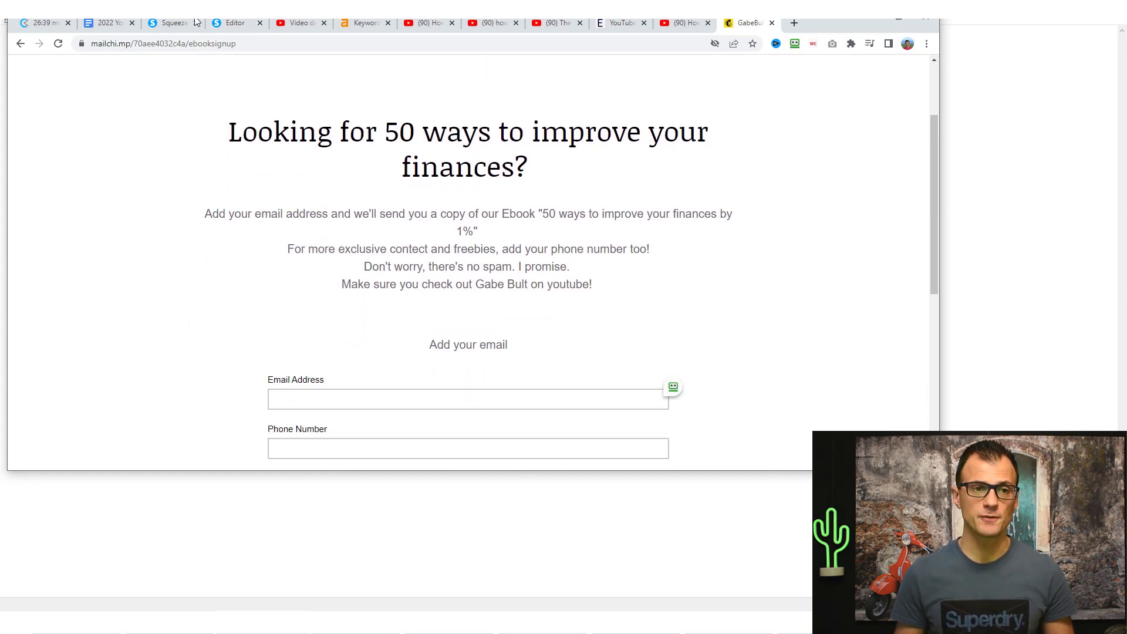
left_click(234, 24)
scroll(564, 273, "up", 1)
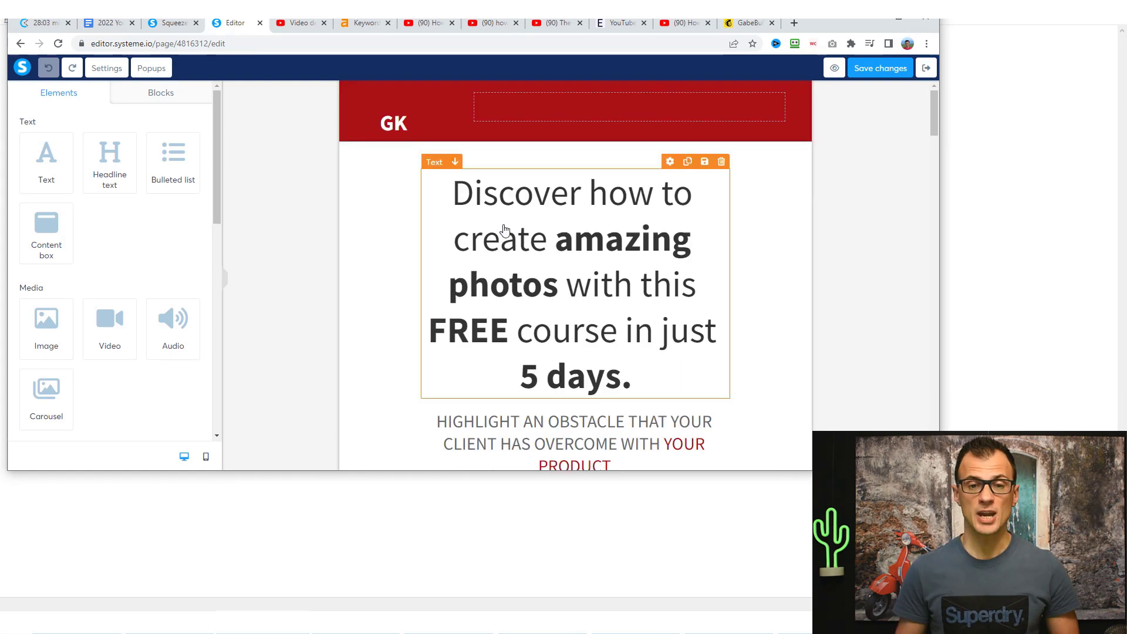
- Replace the headline with 'Learn 20 Things I Did To Save $20,000', making 'Save $20,000' bold italic
double_click(502, 235)
double_click(486, 210)
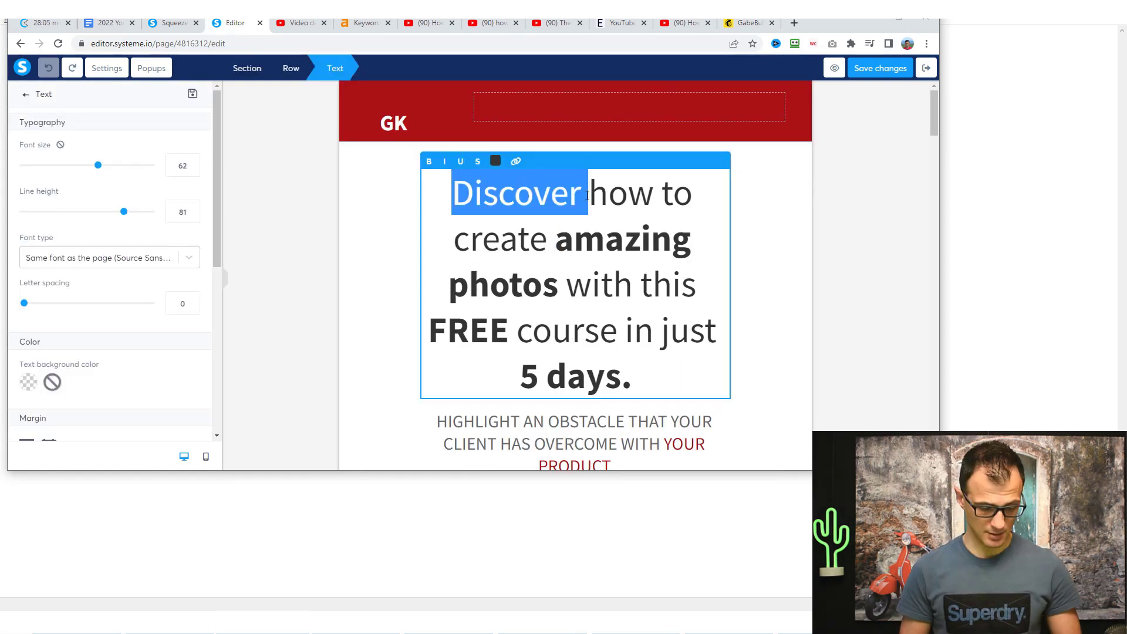
key("ctrl+a")
key("BackSpace")
type("Learn 20 Things I Did To Save $20,000 in 12 months")
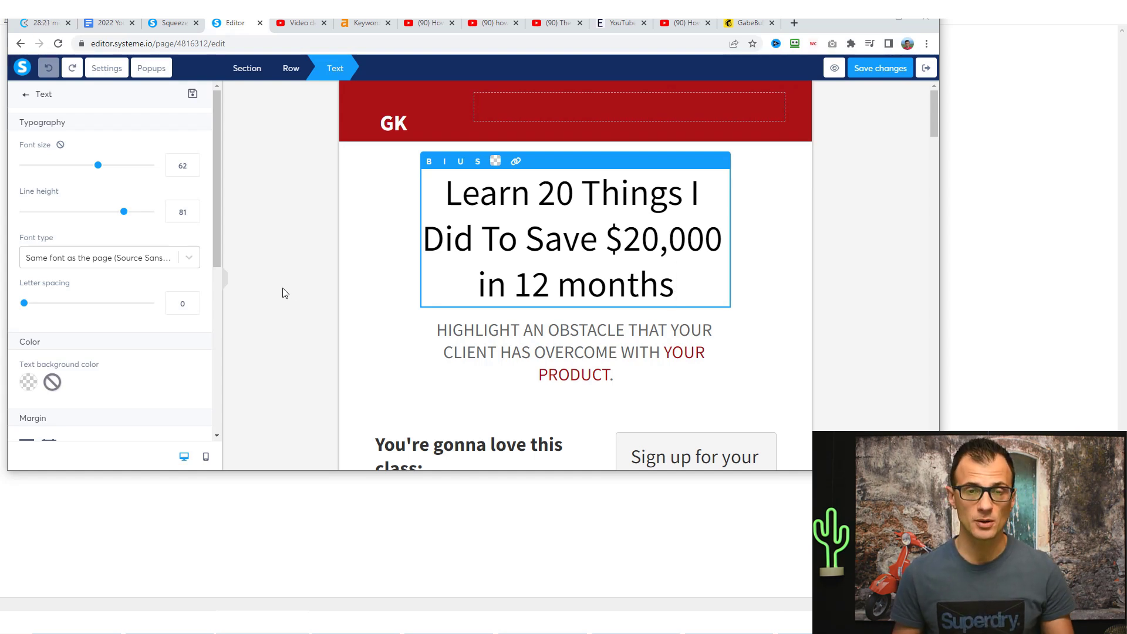
left_click_drag(527, 239, 722, 239)
left_click(428, 161)
left_click(444, 161)
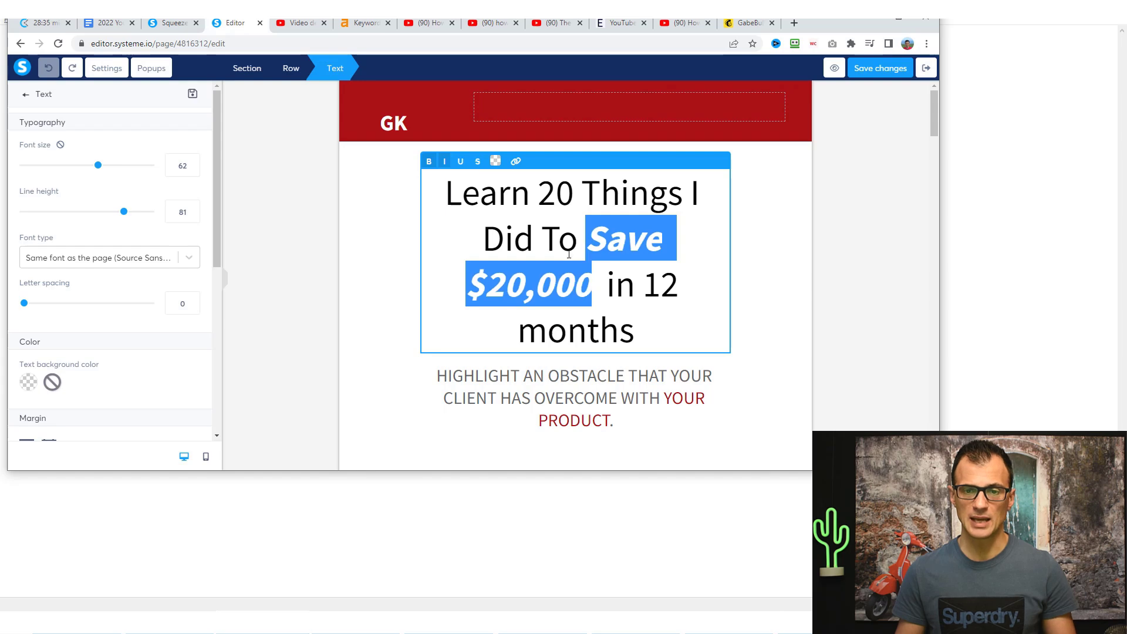
left_click(289, 302)
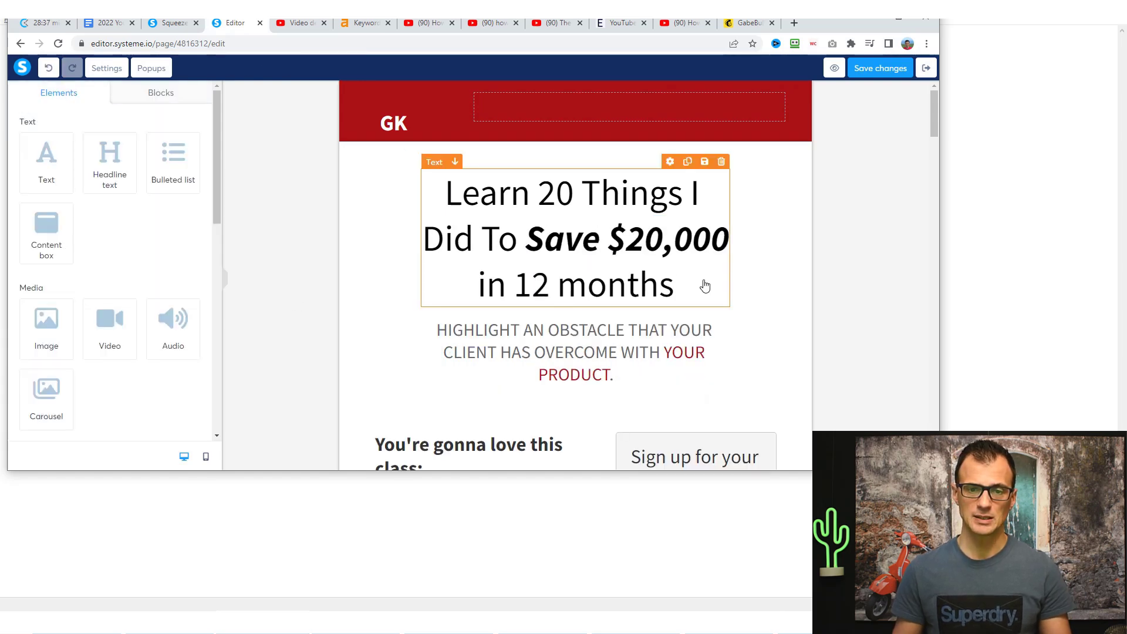
- Begin editing the subheadline text beneath the headline
scroll(529, 352, "down", 1)
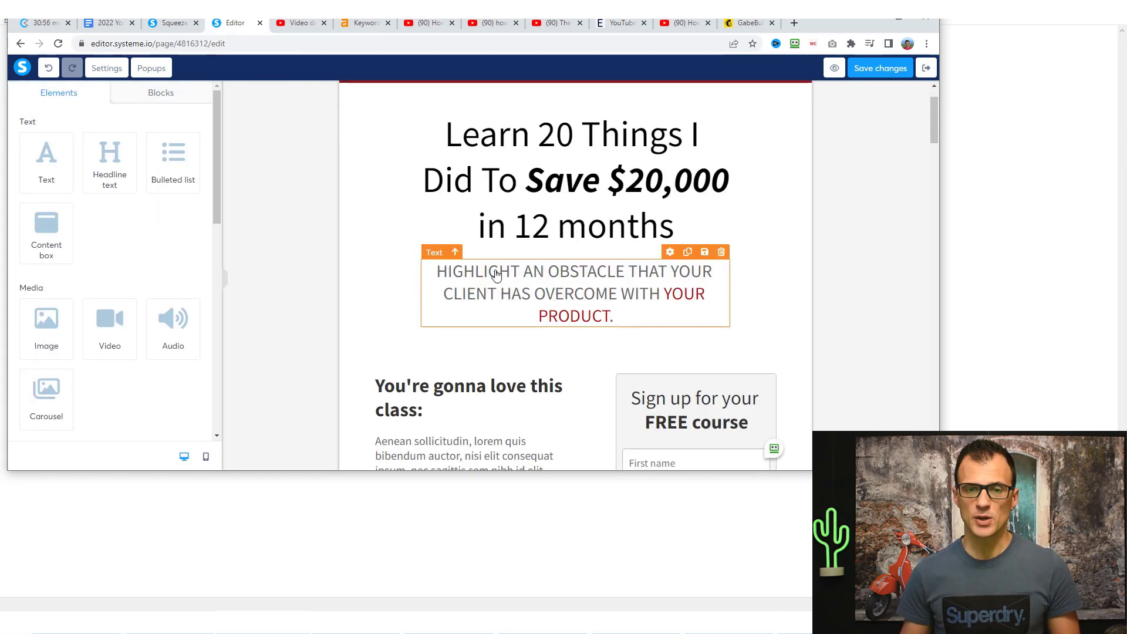
double_click(496, 274)
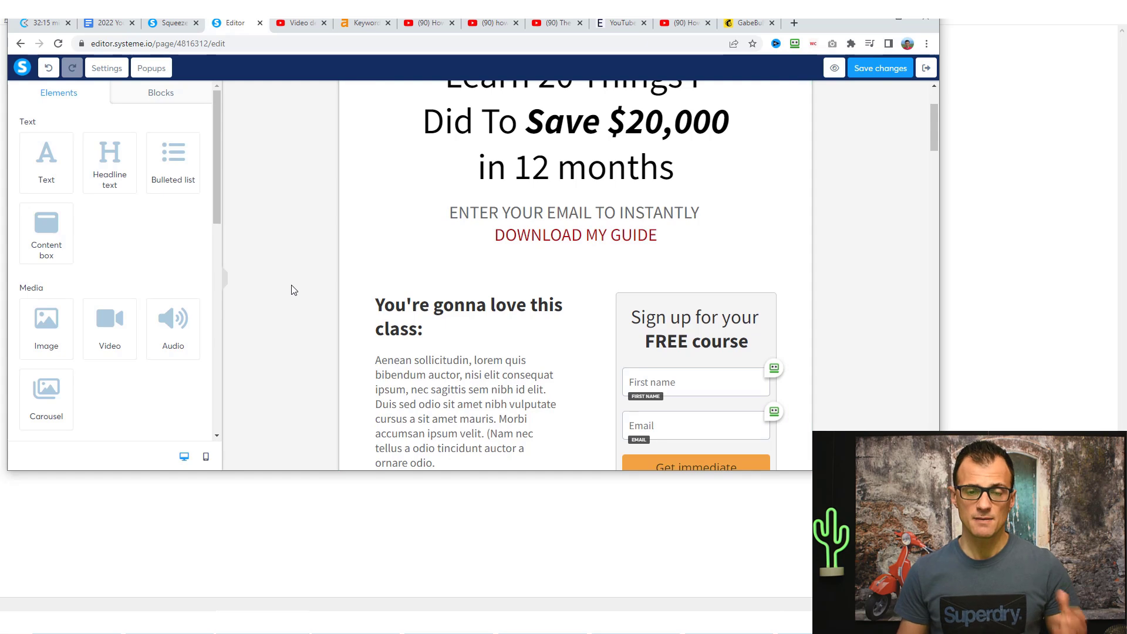
scroll(296, 288, "down", 3)
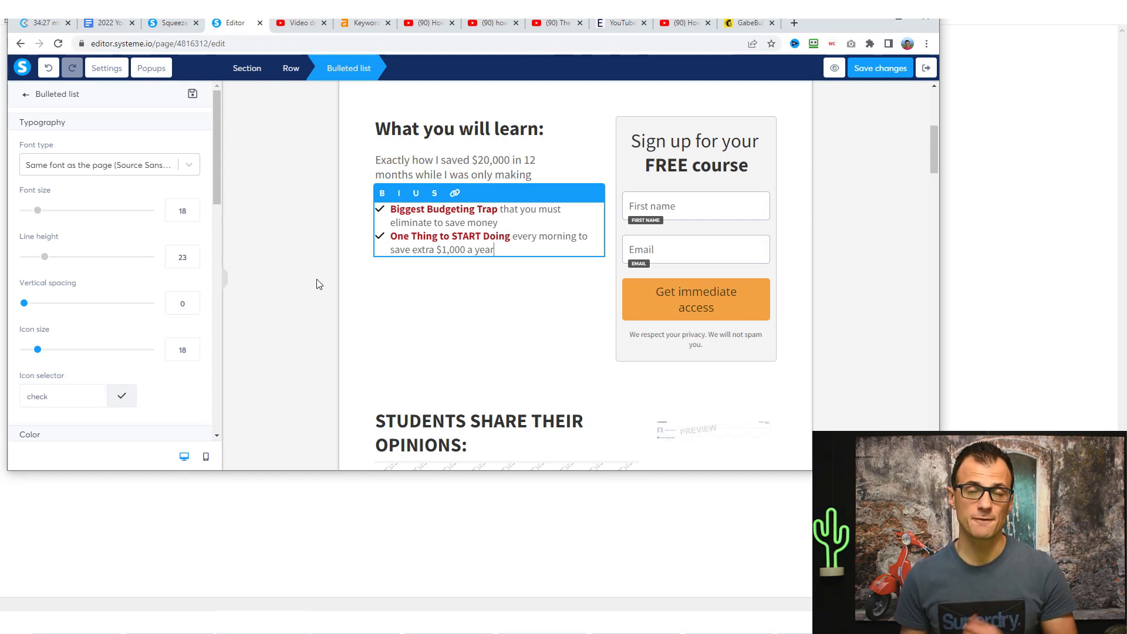
- Give the What you will learn bulleted list green check-circle icons
left_click(388, 214)
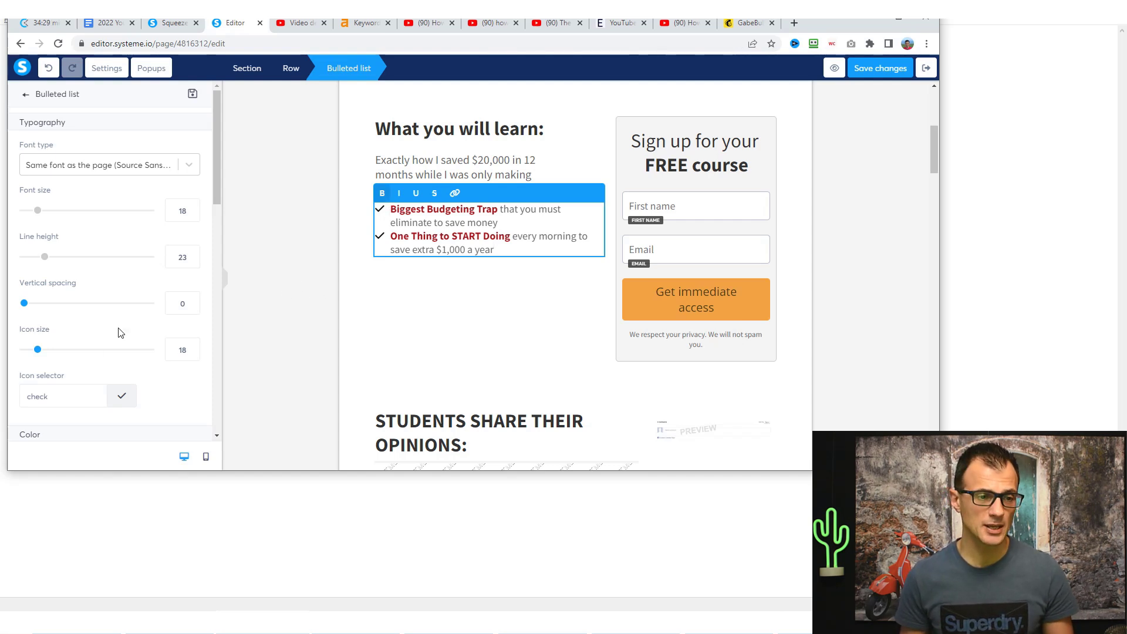
scroll(171, 395, "down", 2)
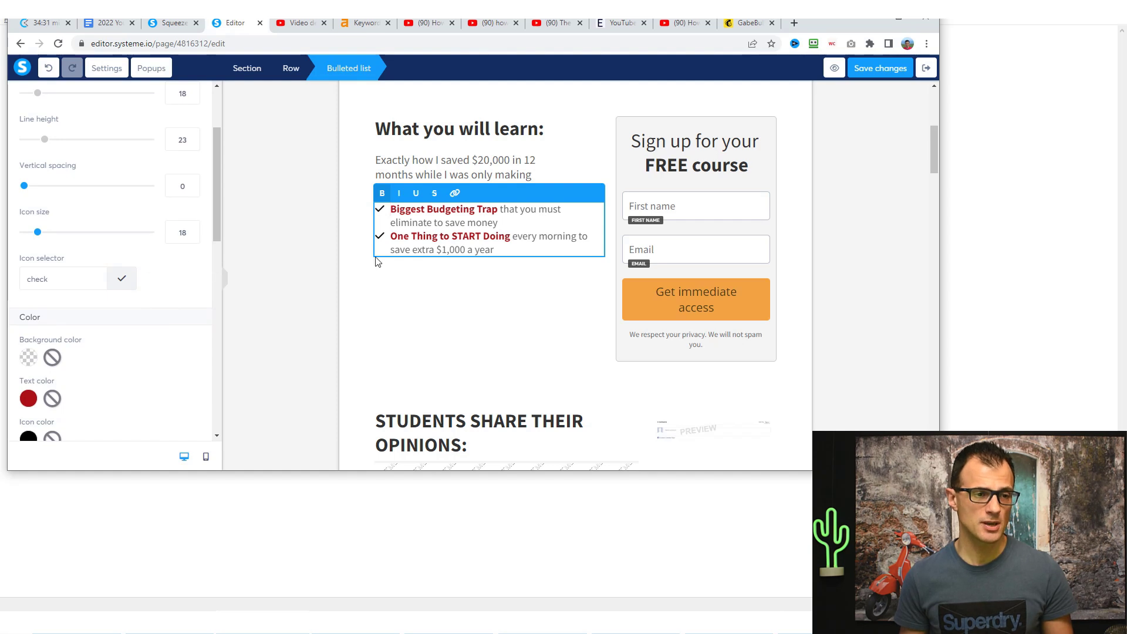
scroll(136, 321, "up", 2)
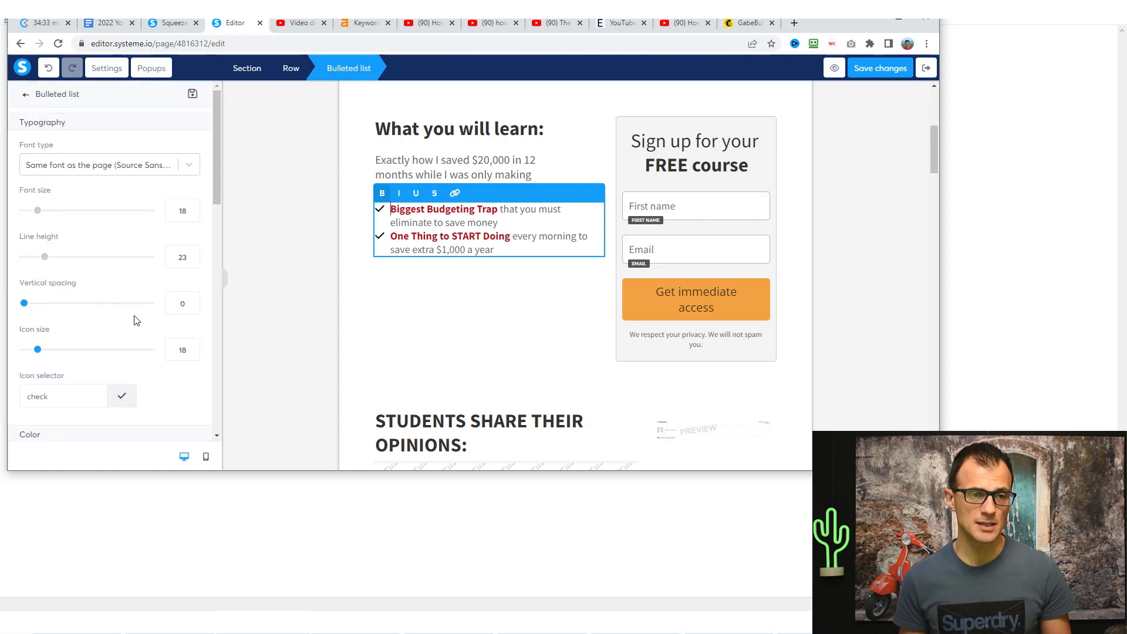
scroll(156, 246, "down", 4)
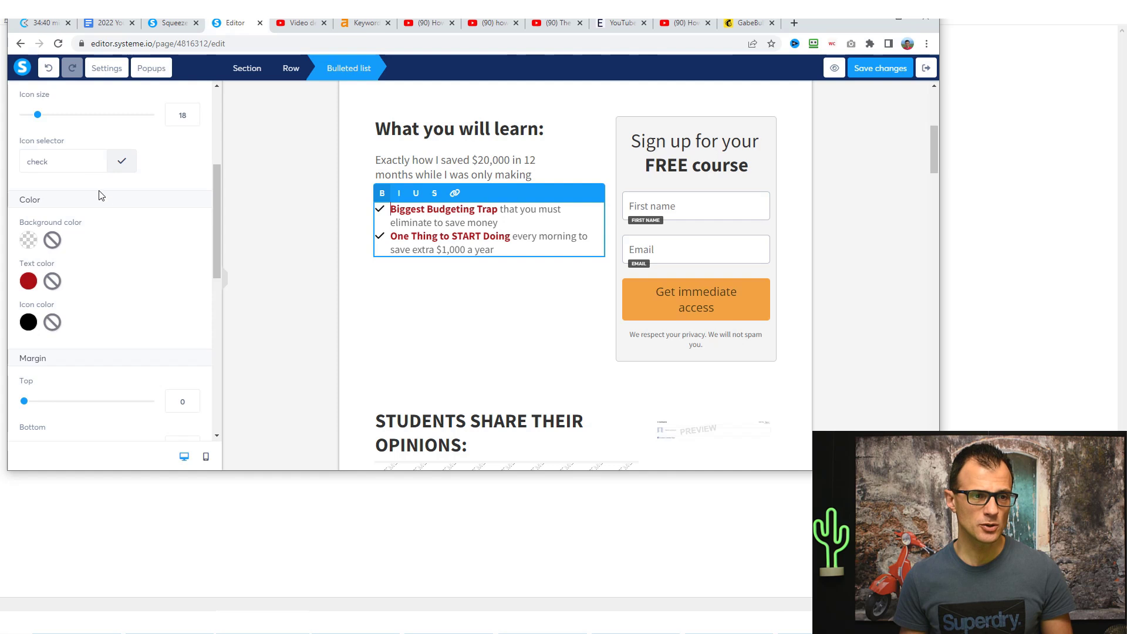
scroll(40, 226, "up", 1)
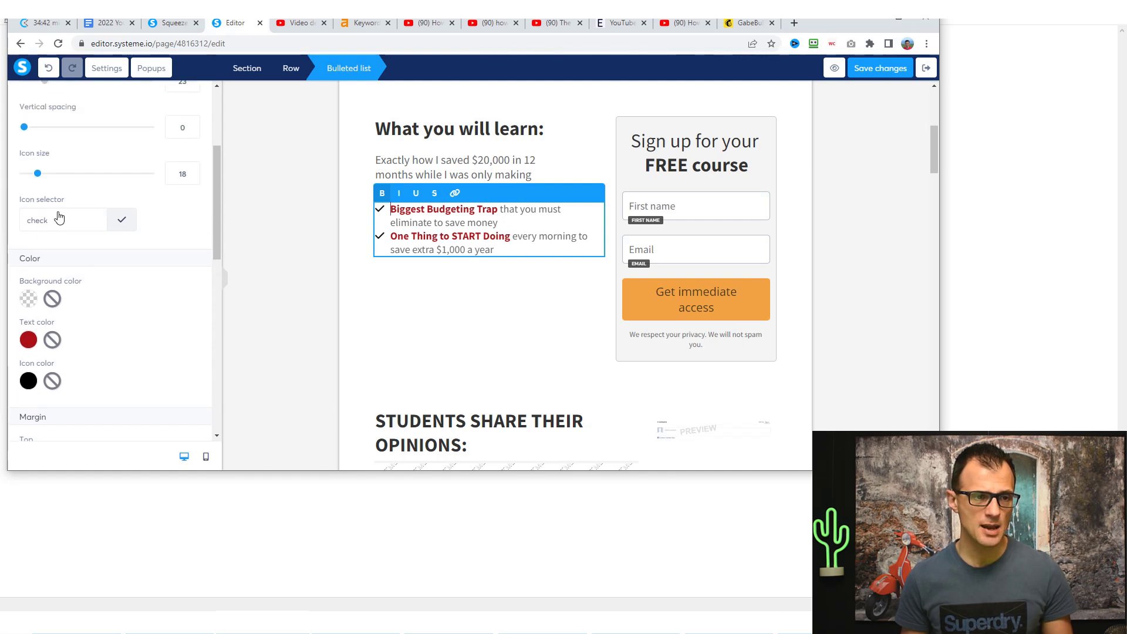
left_click(70, 225)
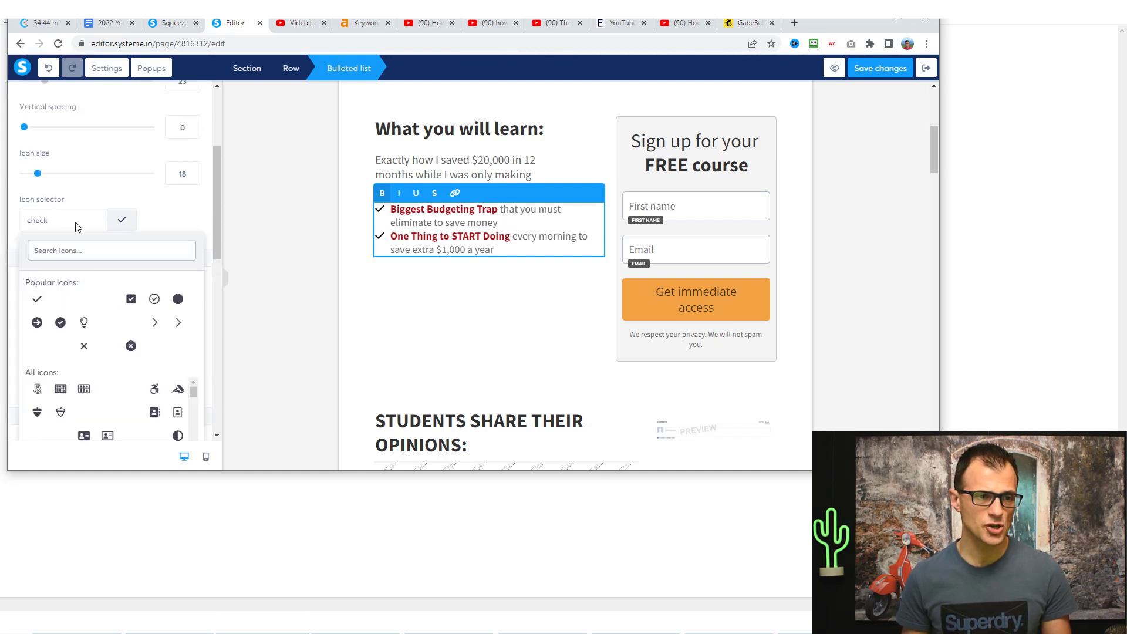
left_click(60, 324)
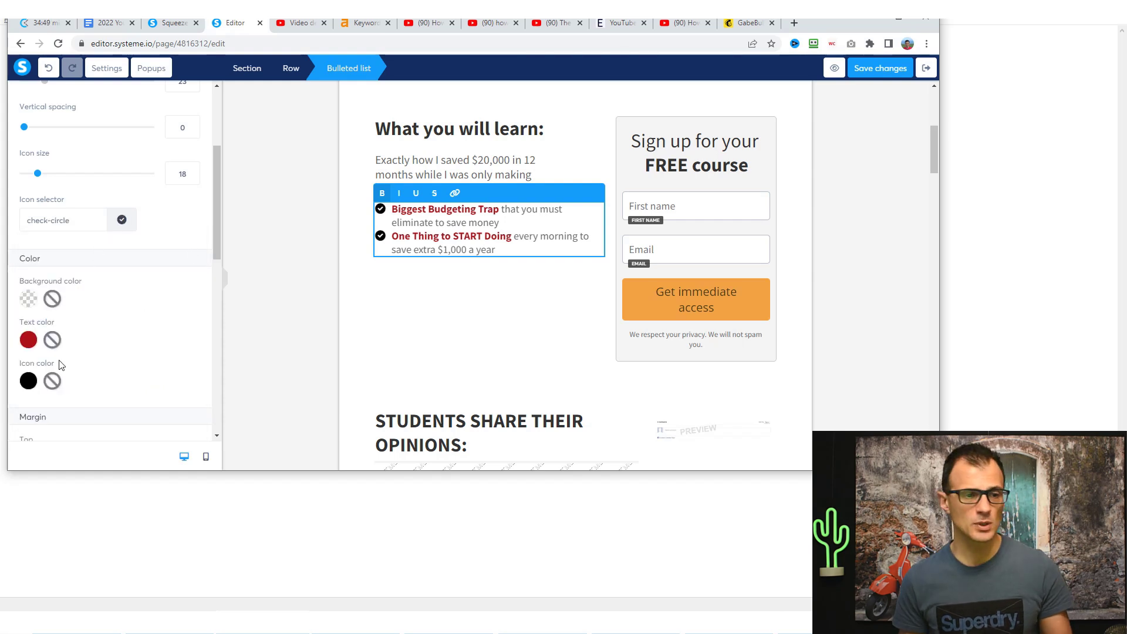
left_click(28, 381)
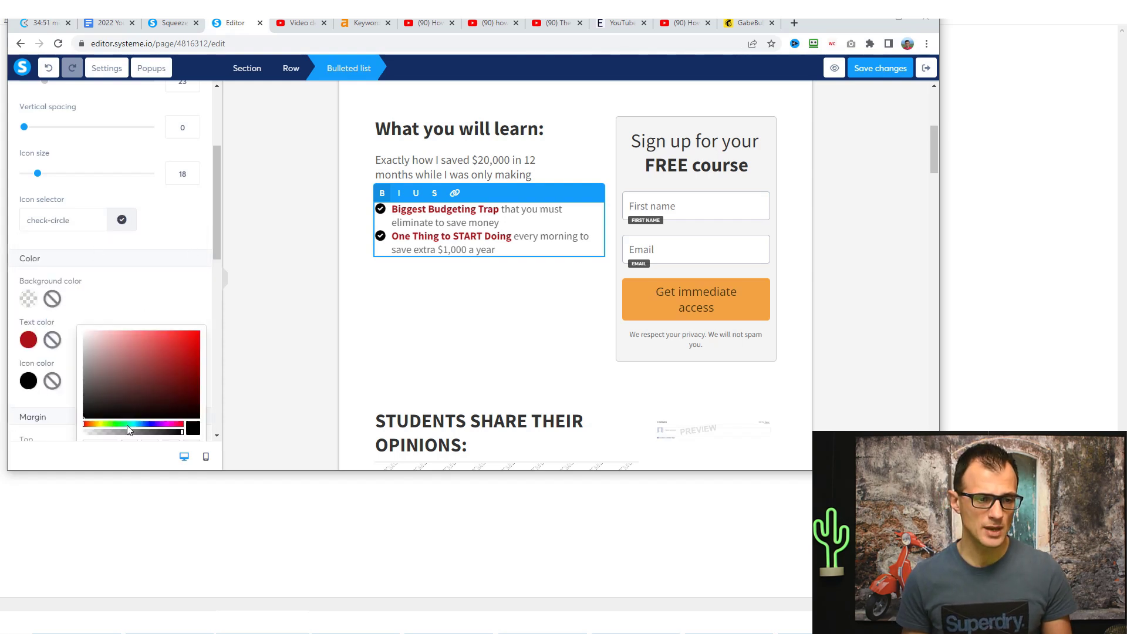
left_click_drag(122, 425, 182, 329)
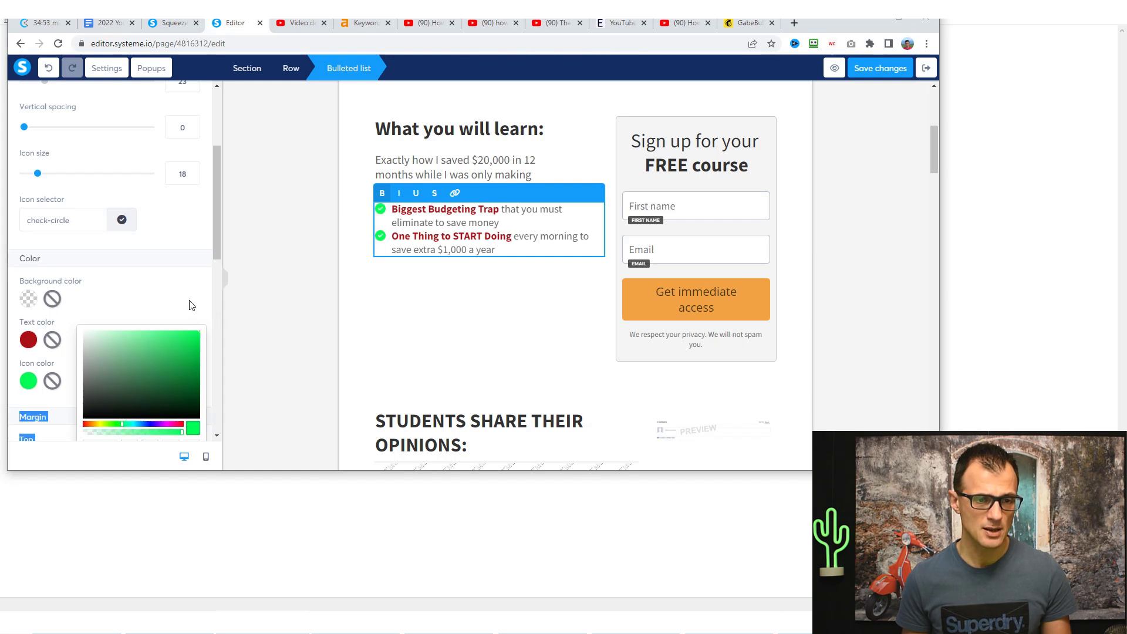
left_click(192, 306)
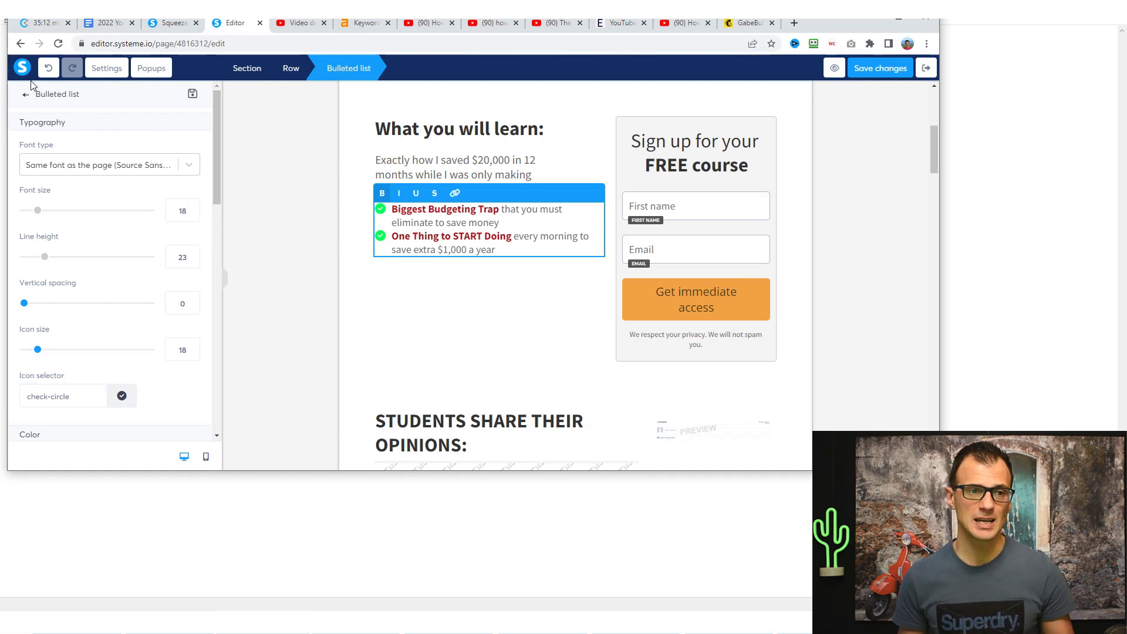
left_click(863, 188)
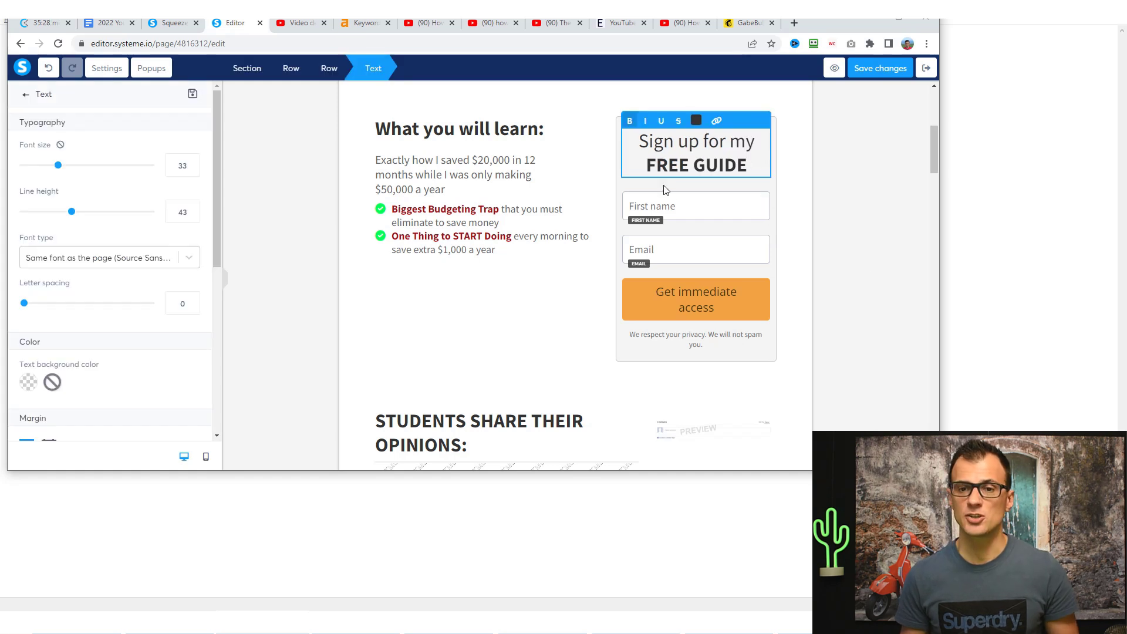
- Finish the form heading edit and check the First name and Email fields
left_click(785, 214)
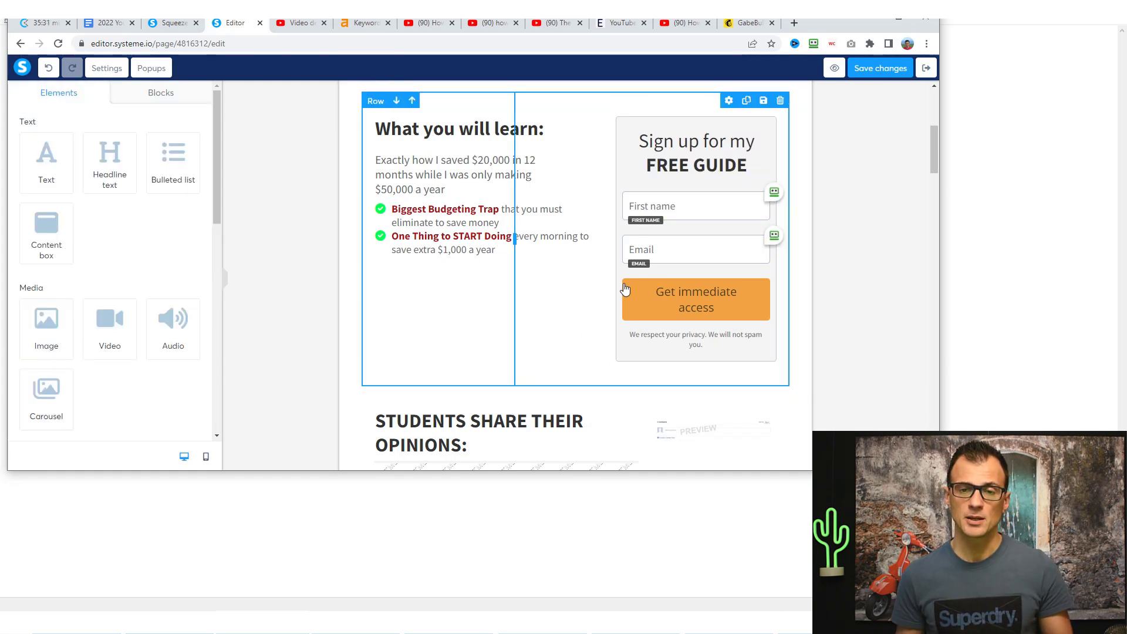
left_click(674, 213)
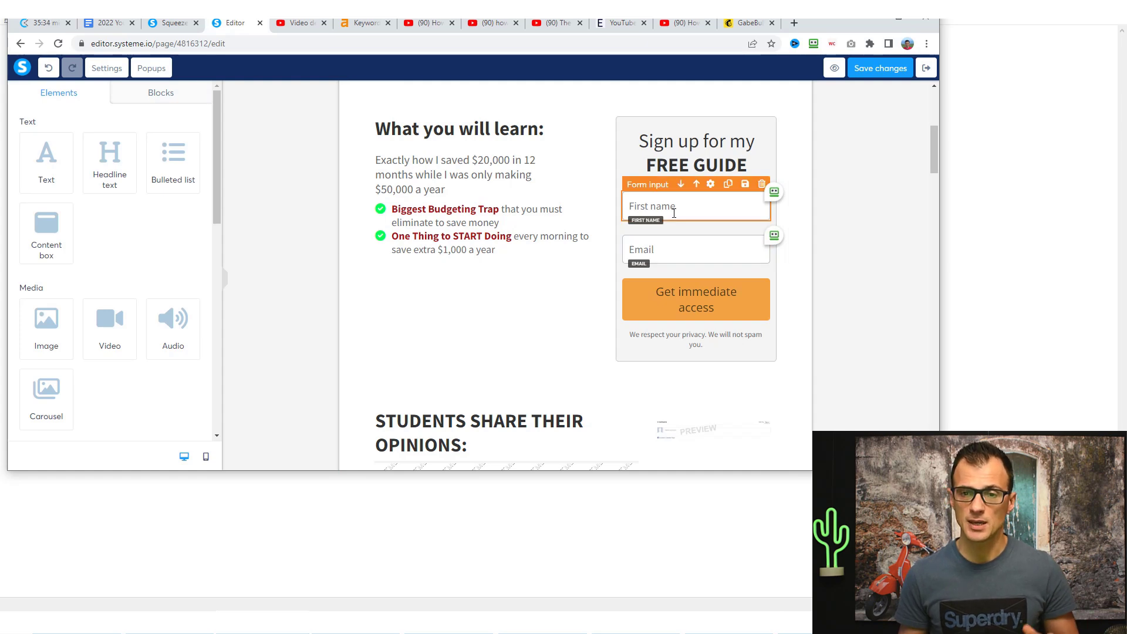
left_click(675, 249)
scroll(936, 172, "down", 3)
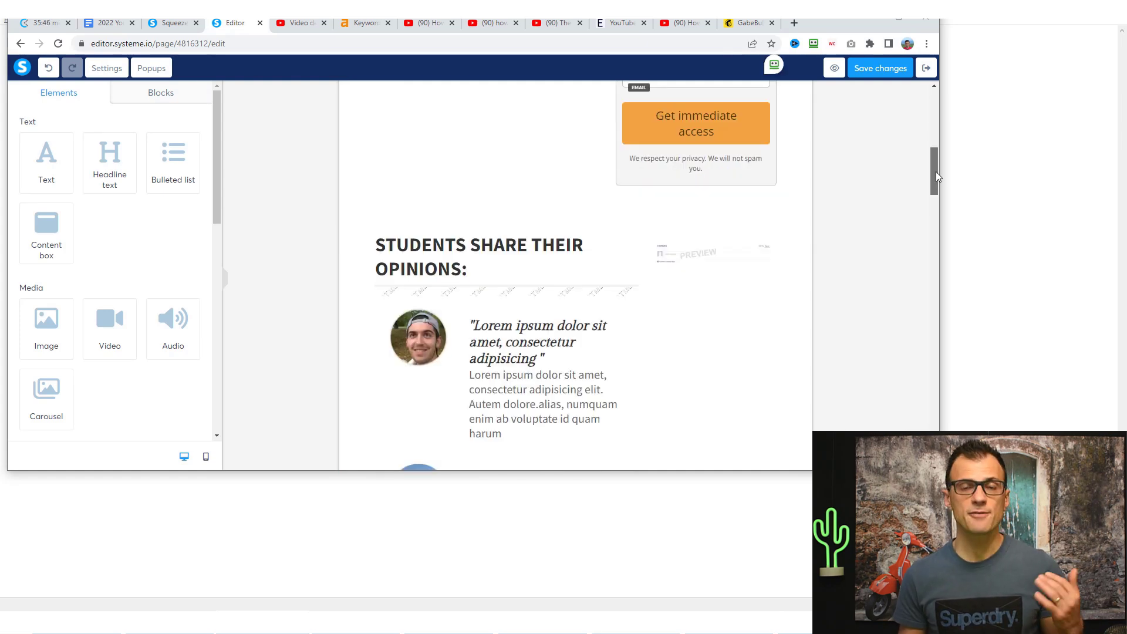
mouse_move(936, 171)
left_mouse_down()
mouse_move(934, 447)
mouse_move(937, 153)
mouse_move(937, 182)
left_mouse_up()
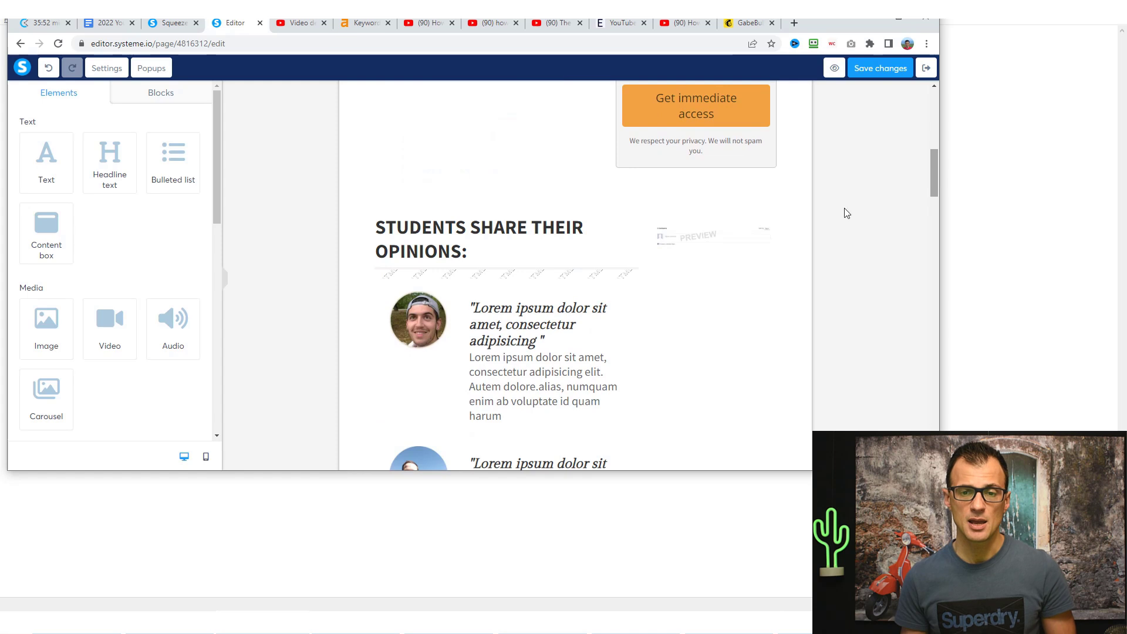
- Delete the STUDENTS SHARE THEIR OPINIONS heading and the testimonials row
left_click(360, 248)
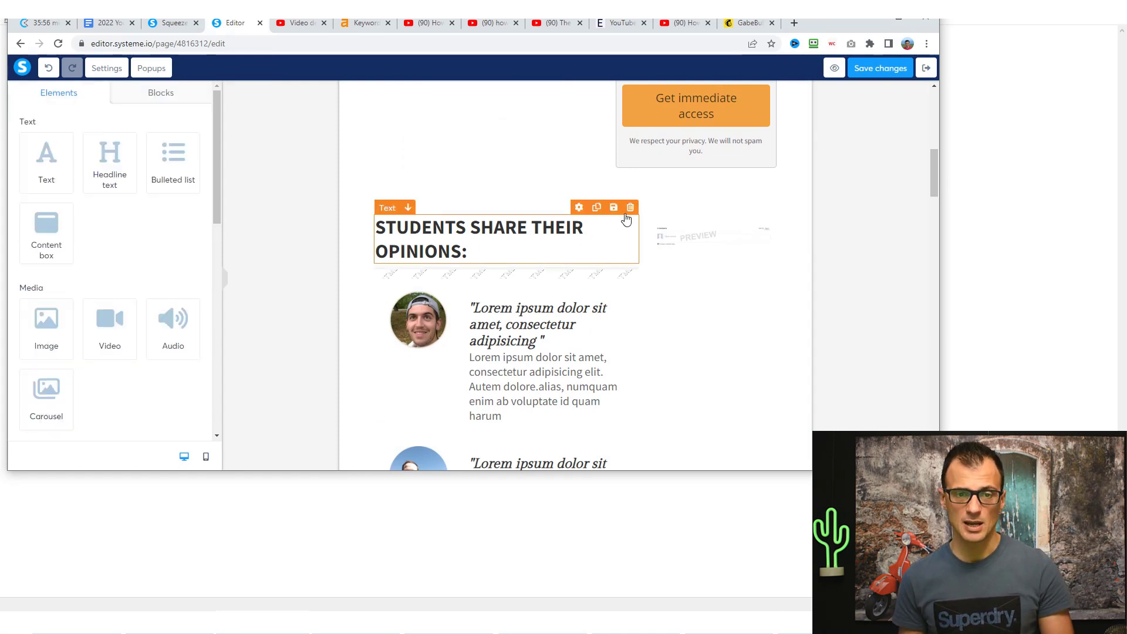
left_click(630, 208)
left_click(529, 109)
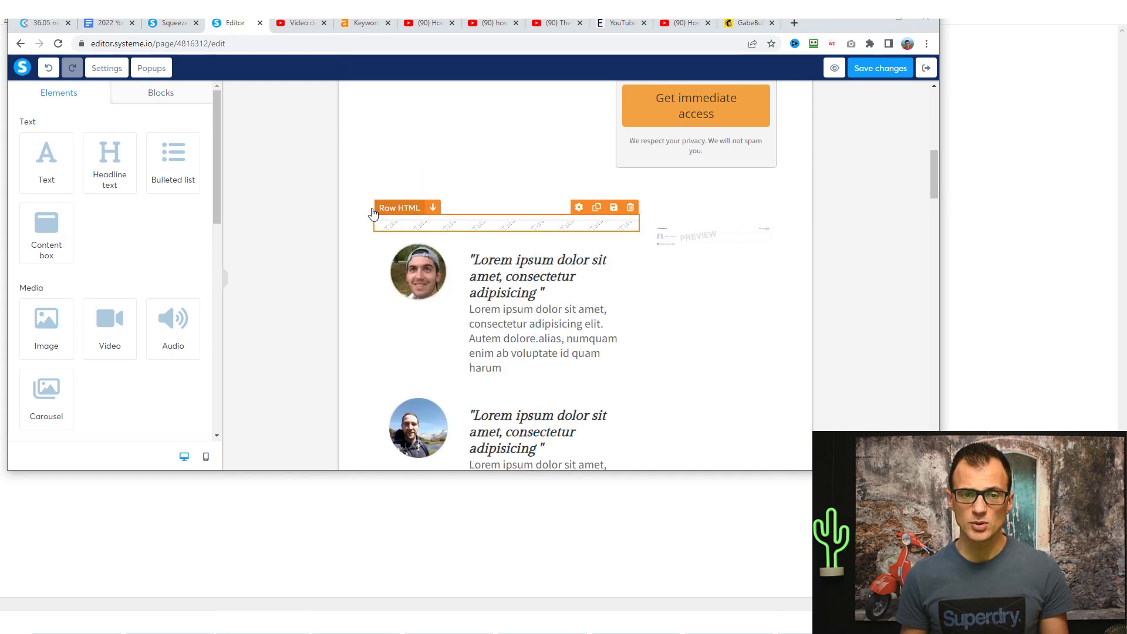
left_click(370, 221)
scroll(370, 222, "down", 2)
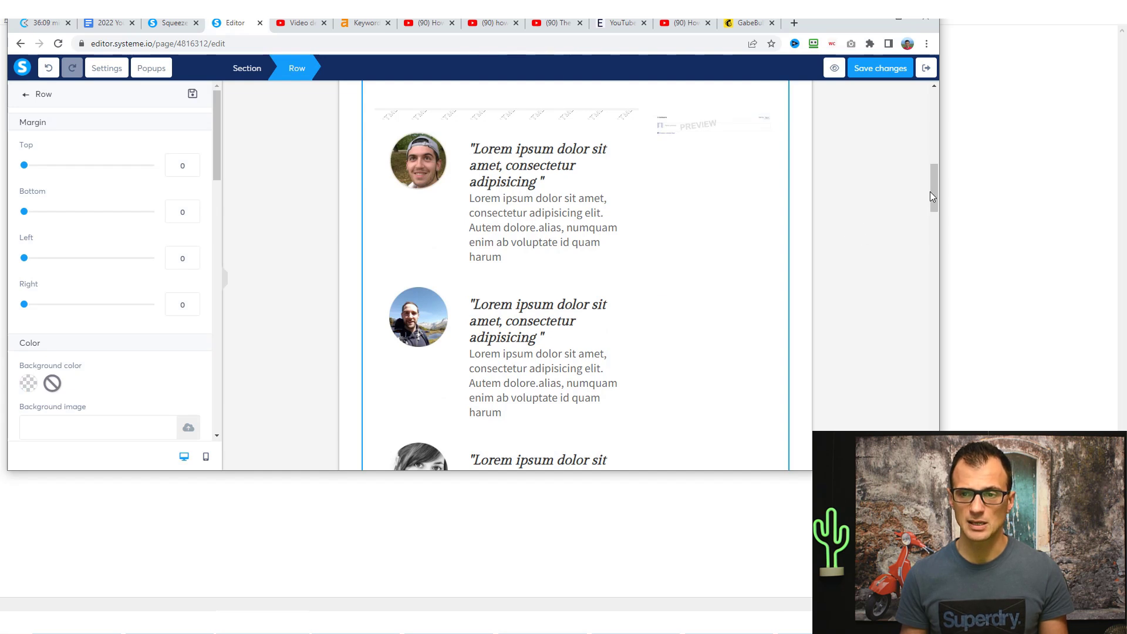
left_click(927, 238)
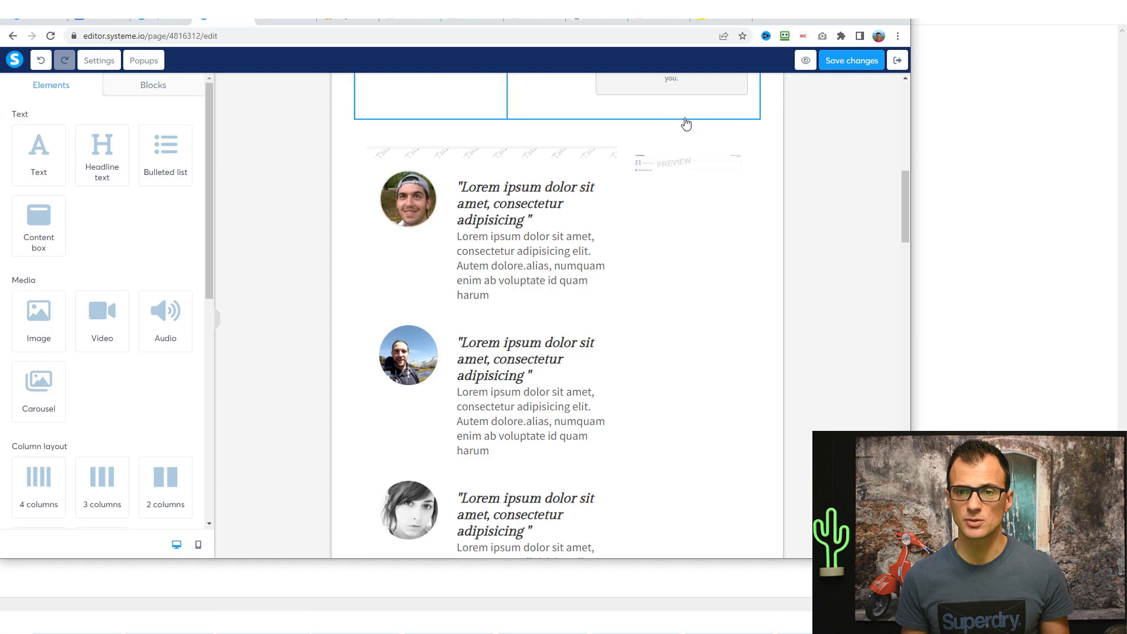
left_click(752, 111)
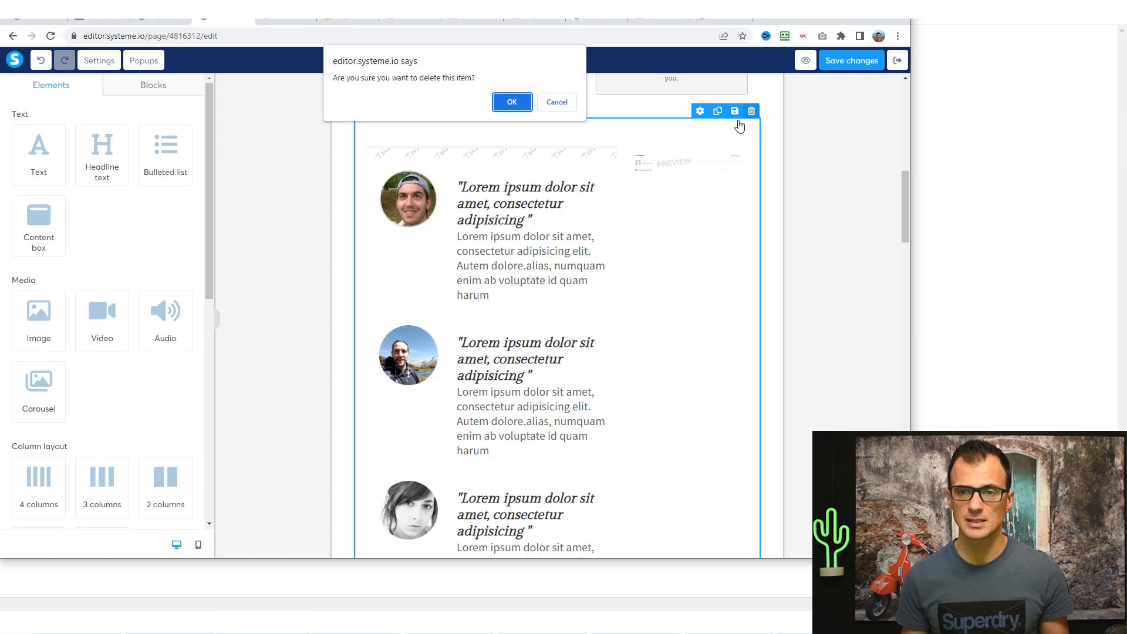
left_click(512, 102)
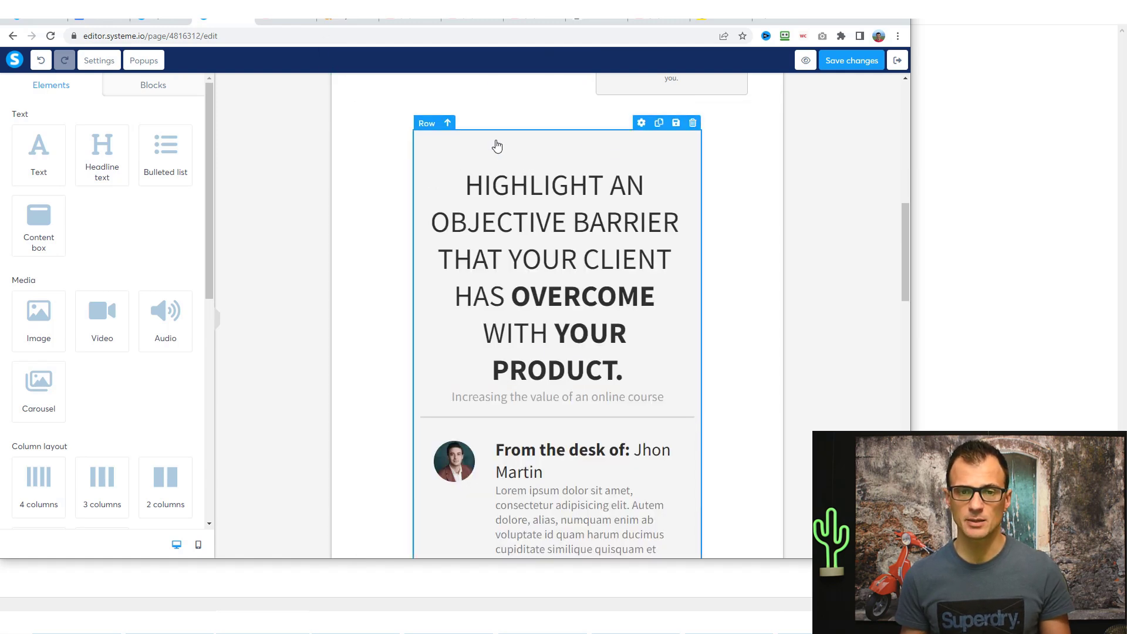
- Delete the HIGHLIGHT AN OBJECTIVE BARRIER sales-letter row and review the page's end
left_click(693, 122)
left_click(512, 102)
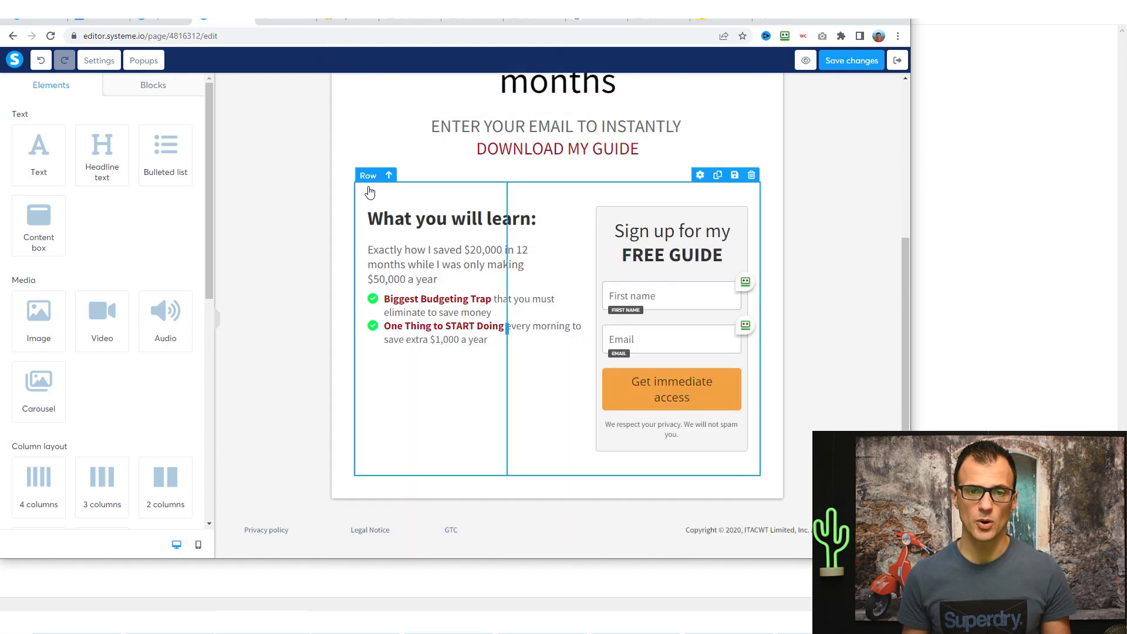
scroll(329, 405, "up", 4)
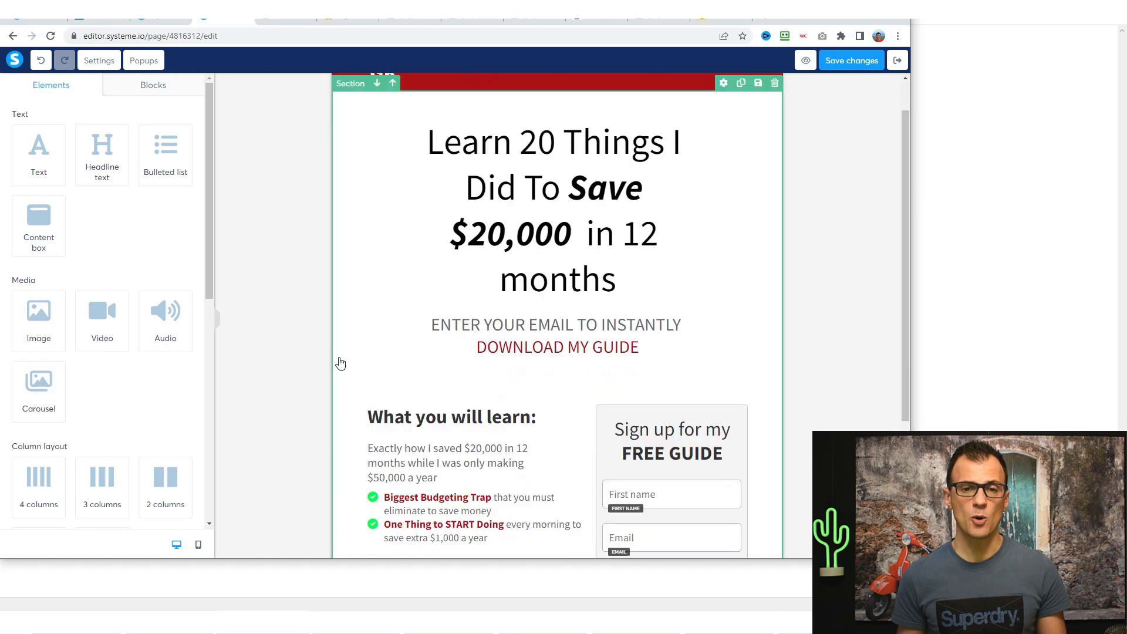
scroll(317, 369, "down", 4)
scroll(541, 193, "up", 4)
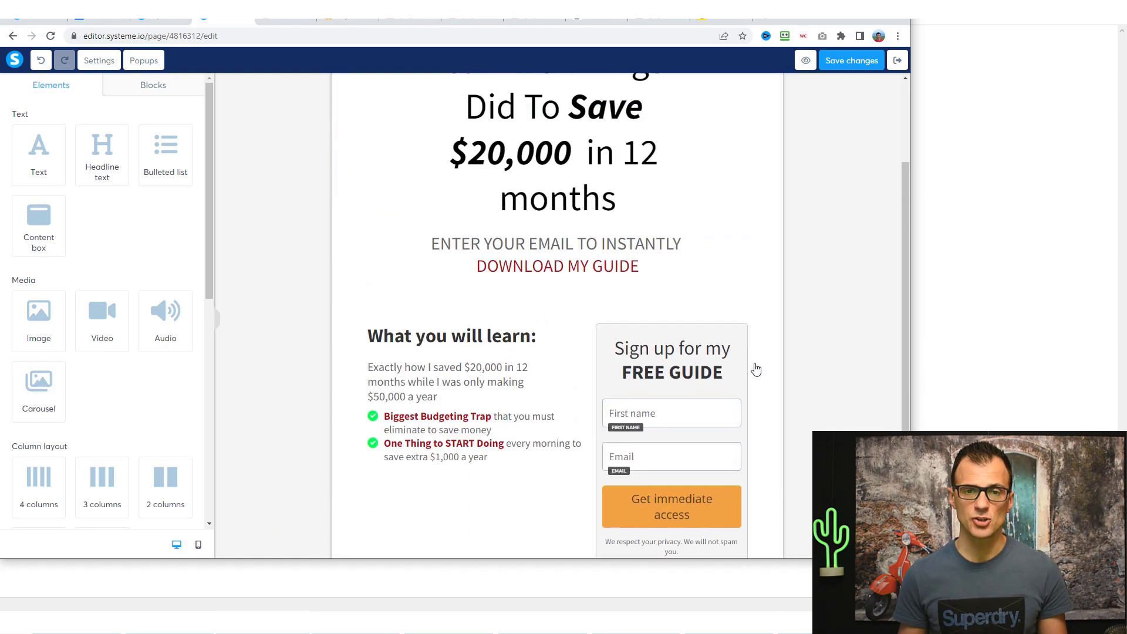
scroll(454, 189, "down", 5)
- Glance at the Mailchimp ebook signup page, then save and preview the Systeme.io opt-in page
left_click(713, 17)
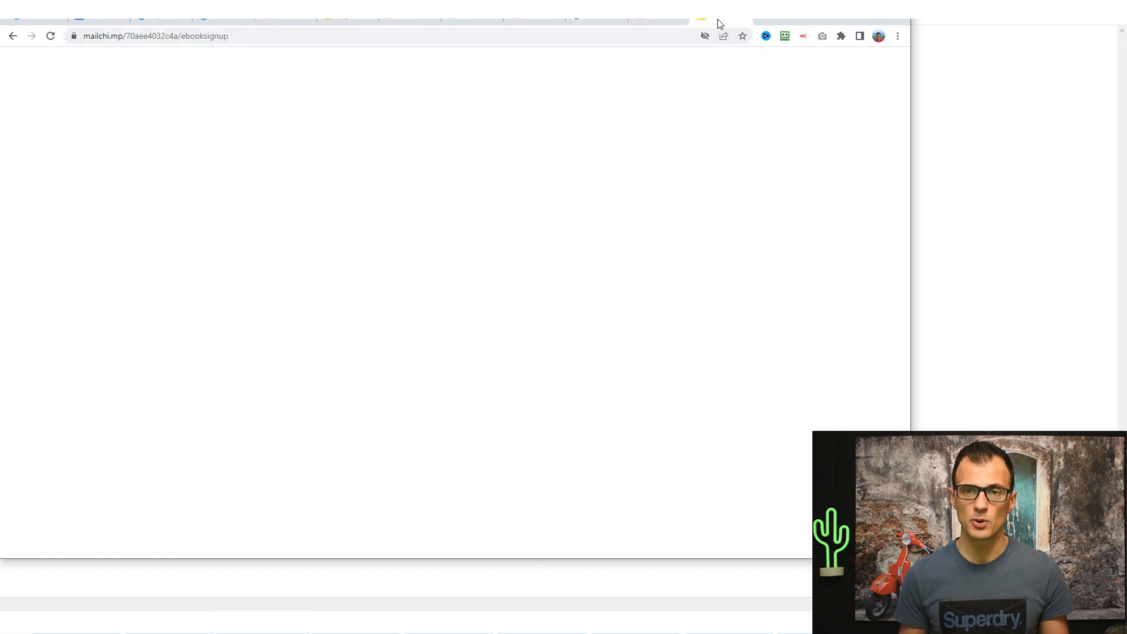
scroll(516, 414, "down", 1)
scroll(516, 413, "up", 5)
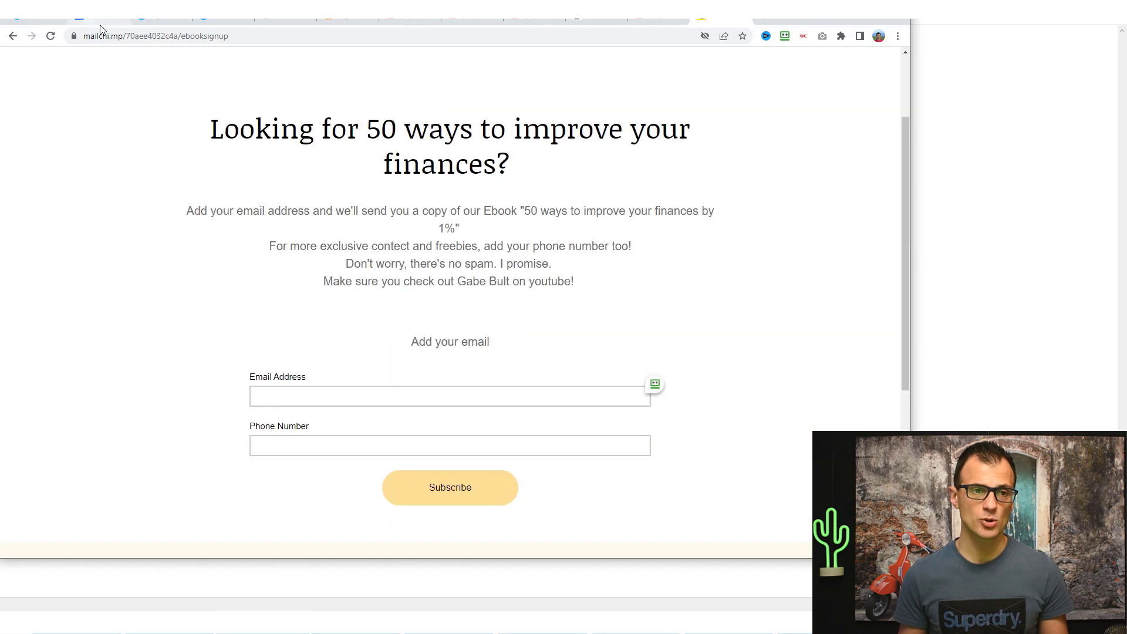
left_click(242, 19)
left_click(843, 66)
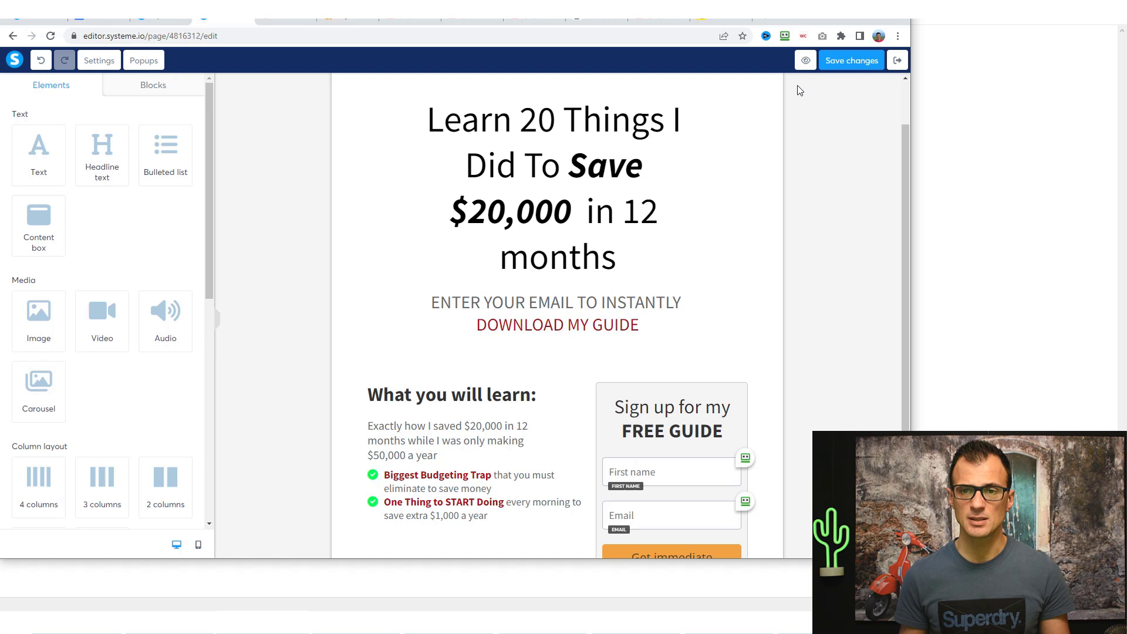
left_click(803, 63)
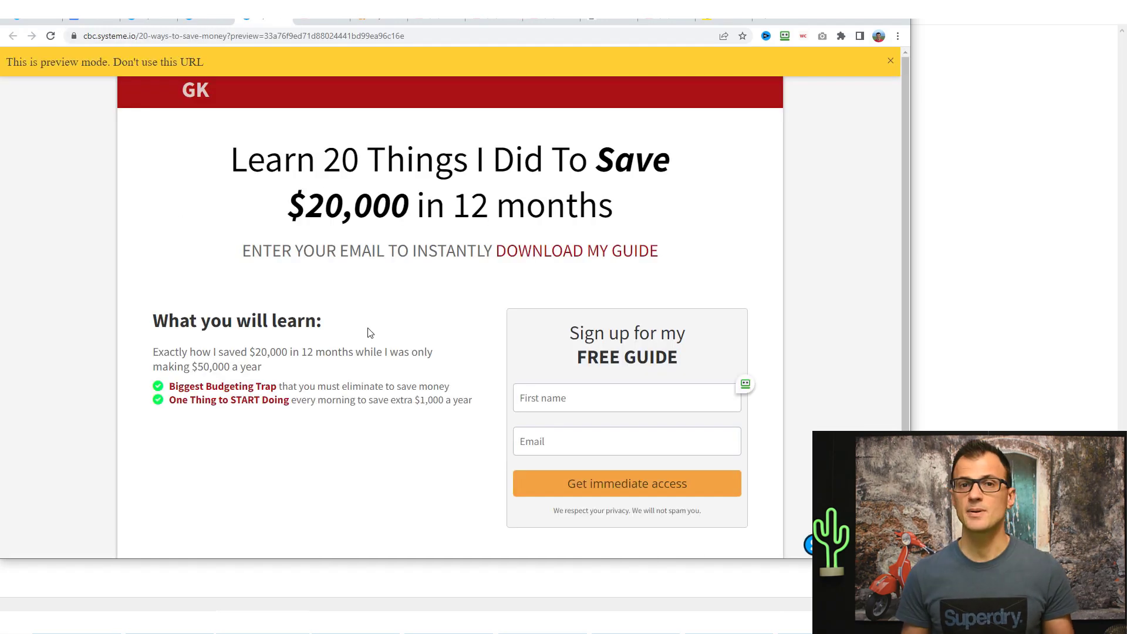
- Inspect the two bullet lines in the preview, then head back to the page editor
scroll(360, 340, "down", 2)
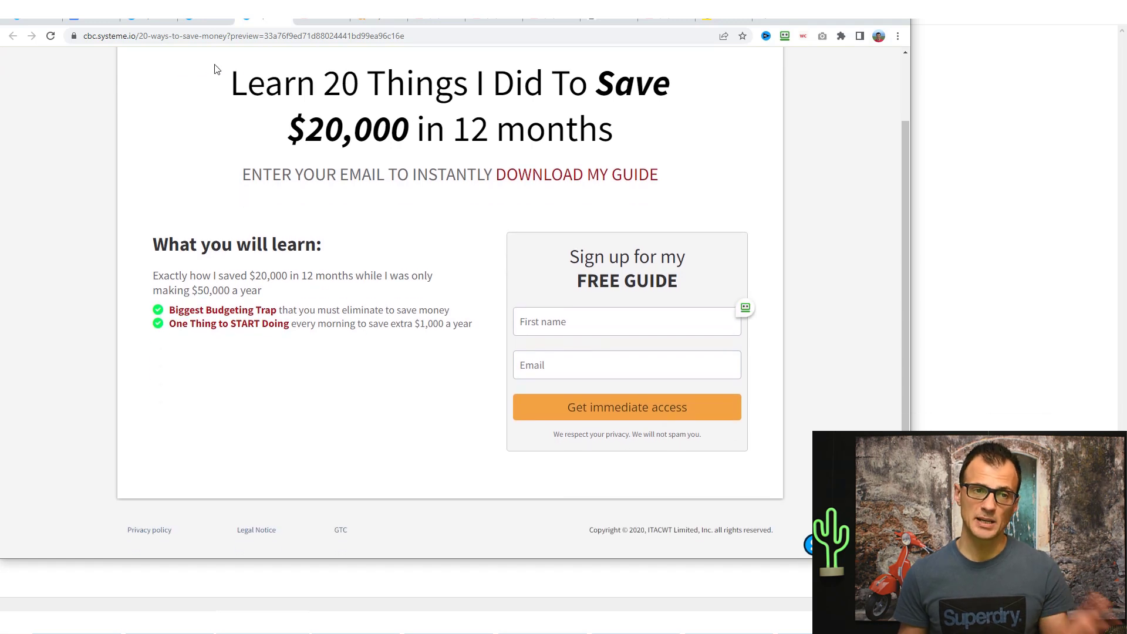
left_click_drag(189, 304, 395, 324)
left_click(466, 323)
left_click_drag(267, 345, 173, 288)
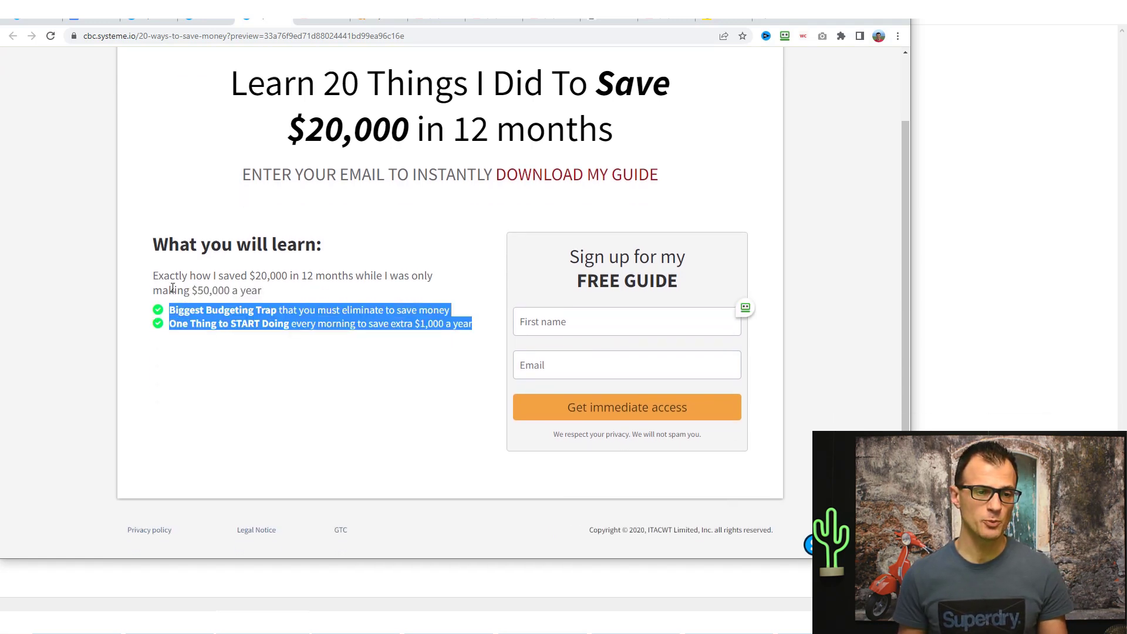
left_click(213, 20)
- Set the bulleted list's vertical spacing to 10 and save the page
scroll(364, 294, "down", 2)
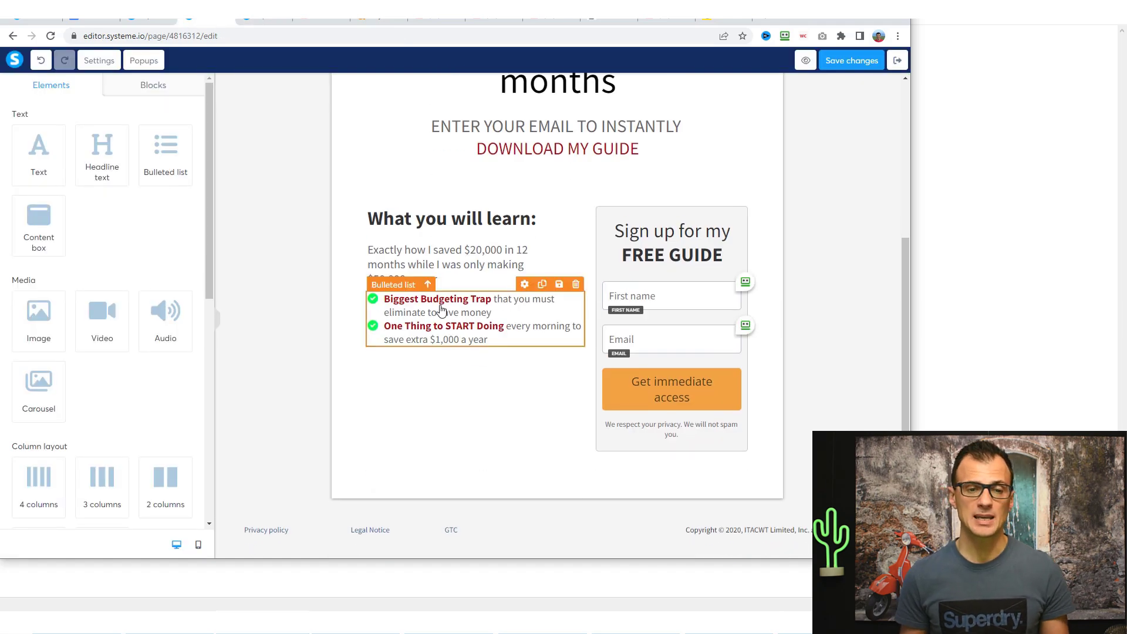
left_click(447, 312)
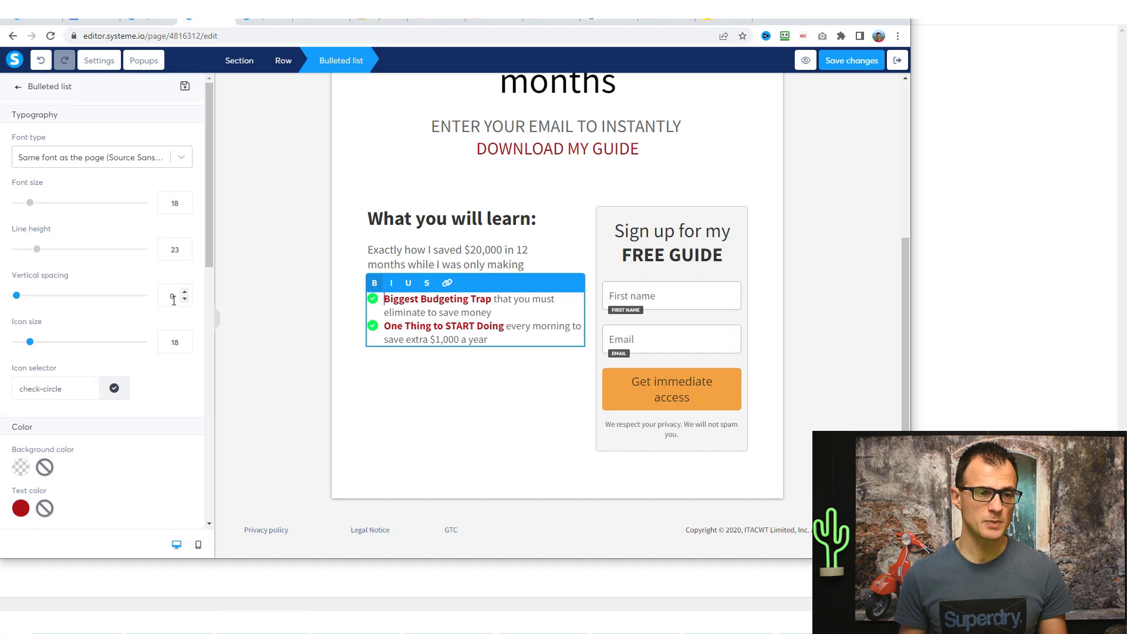
type("10")
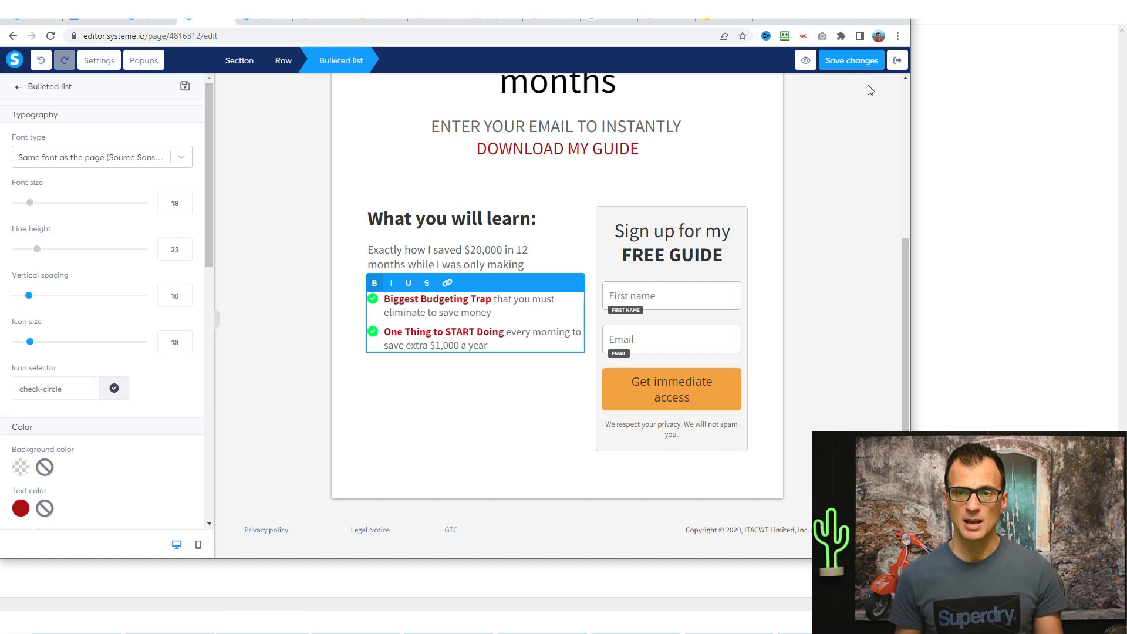
left_click(863, 62)
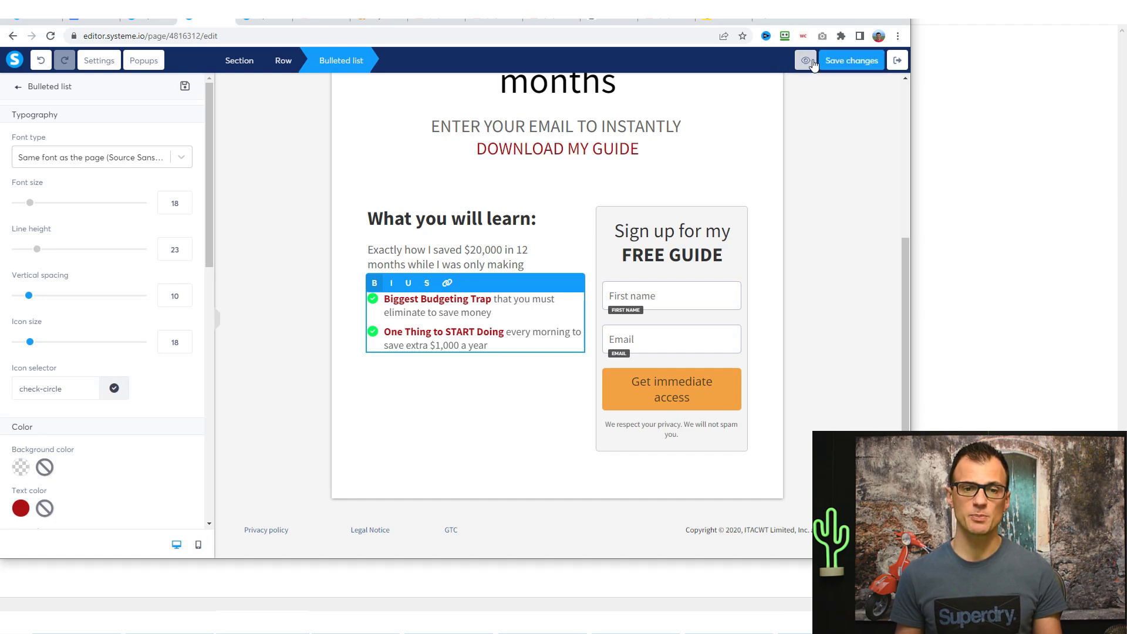
- Check the wider bullet spacing in the live preview, then return to the editor
left_click(808, 61)
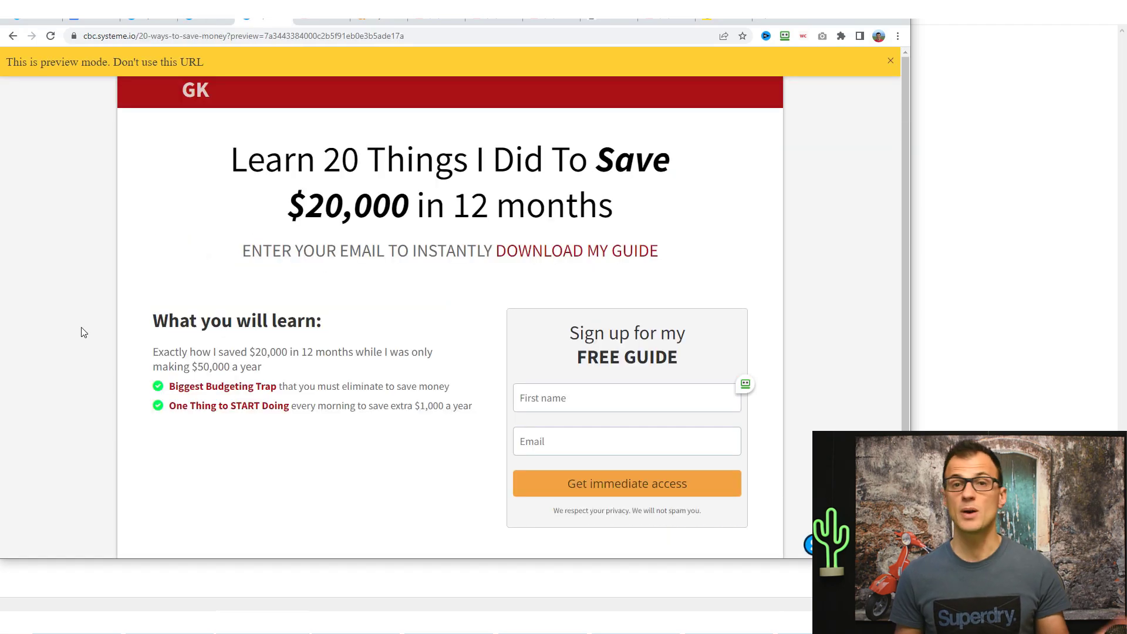
left_click(386, 447)
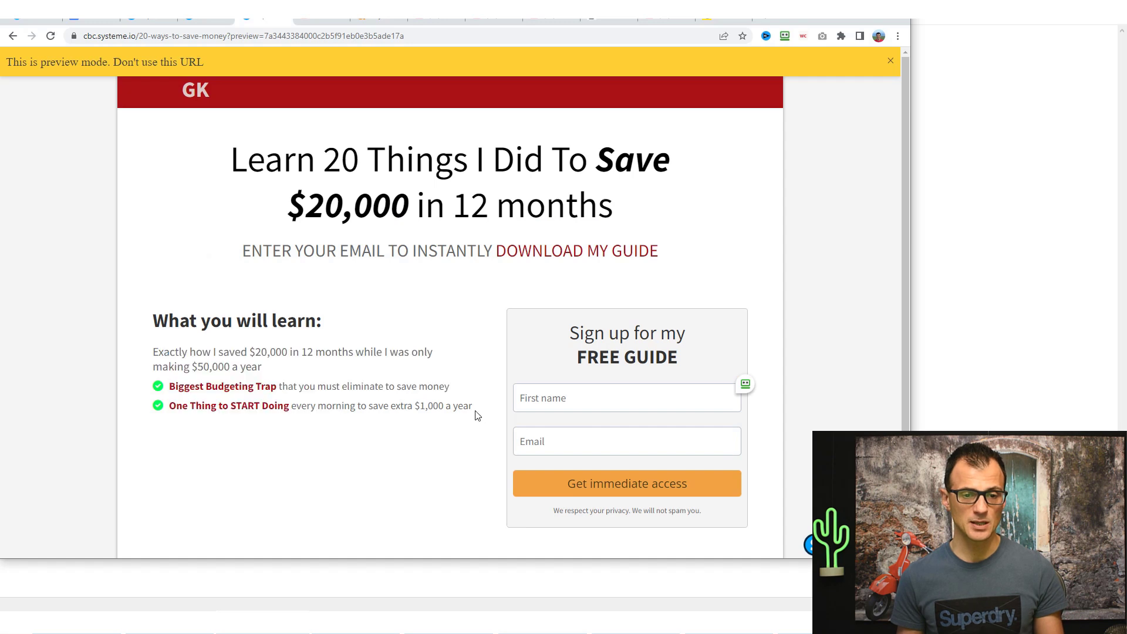
left_click_drag(477, 416, 141, 343)
left_click(318, 316)
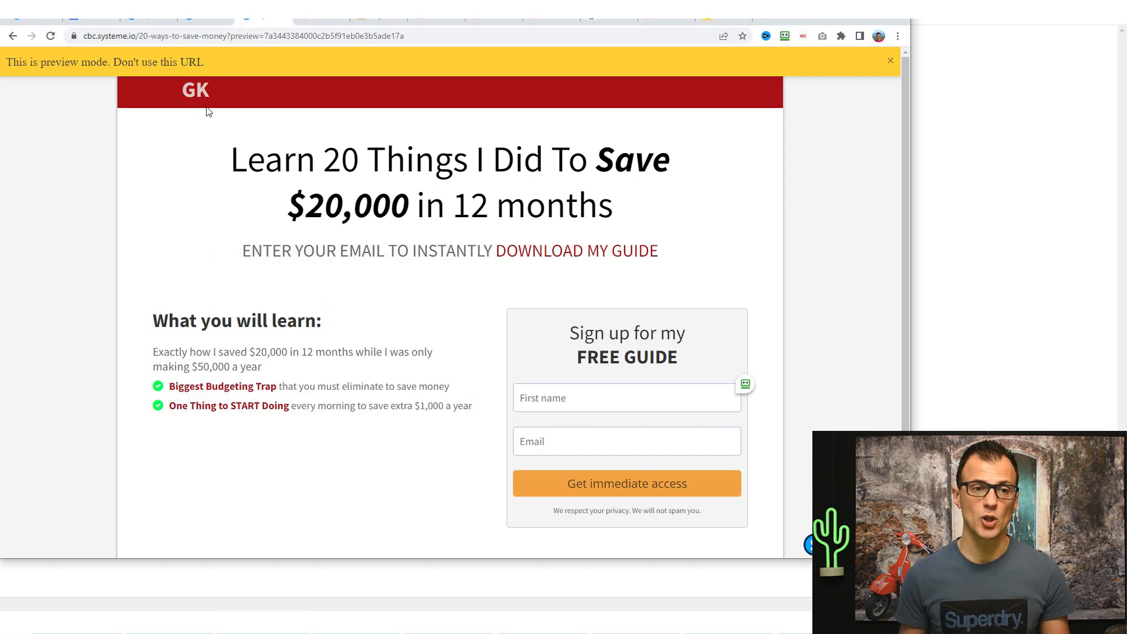
left_click(206, 19)
scroll(362, 282, "up", 4)
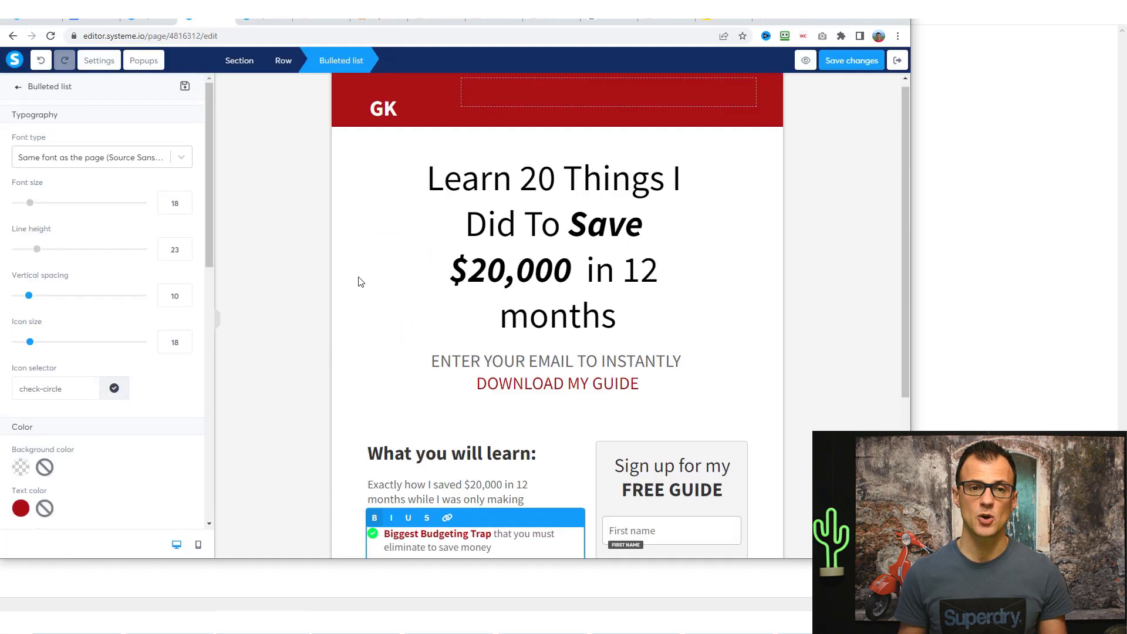
- Drop an Image element into the red header and inspect its placeholder settings
left_click(388, 112)
scroll(82, 224, "down", 2)
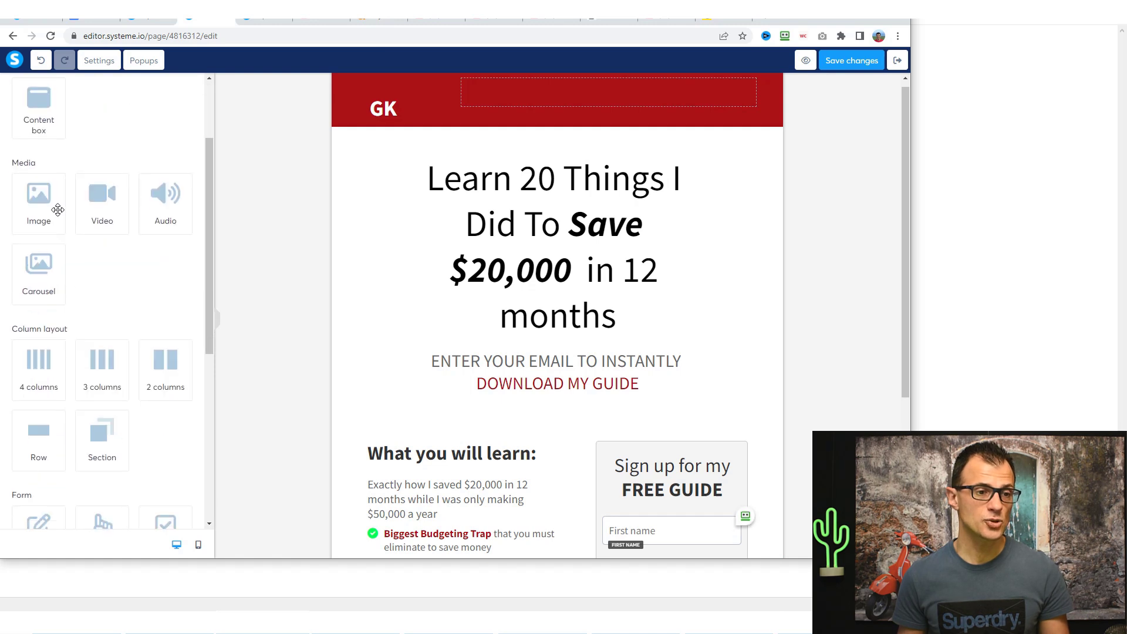
left_click_drag(58, 210, 373, 114)
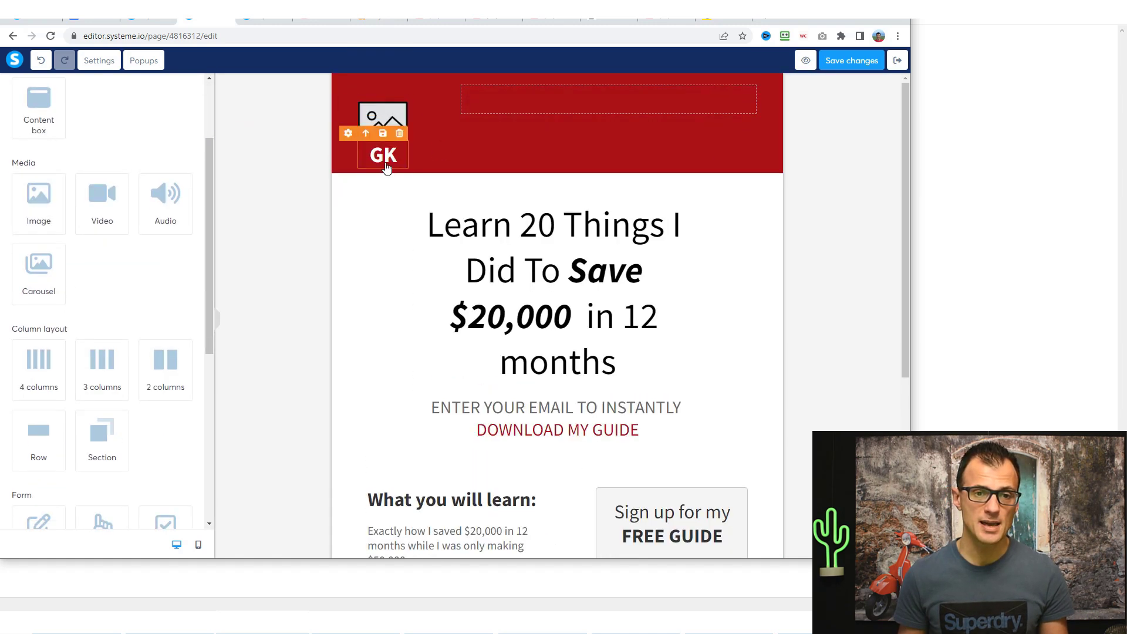
left_click(375, 131)
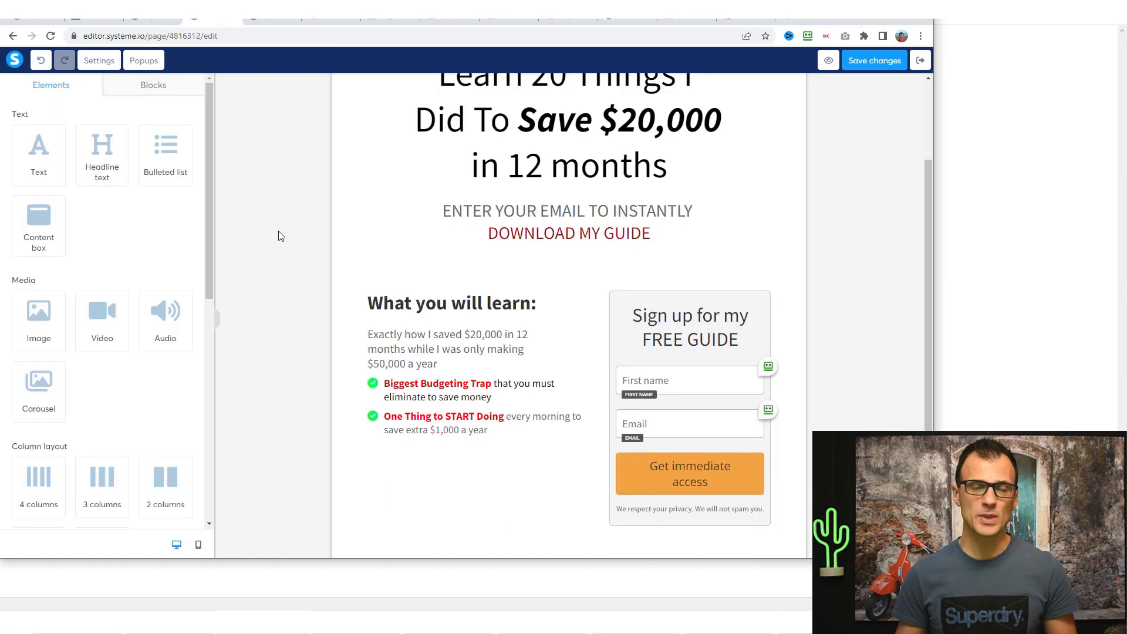
- Save the opt-in page and exit the editor to the funnel steps
scroll(281, 236, "up", 2)
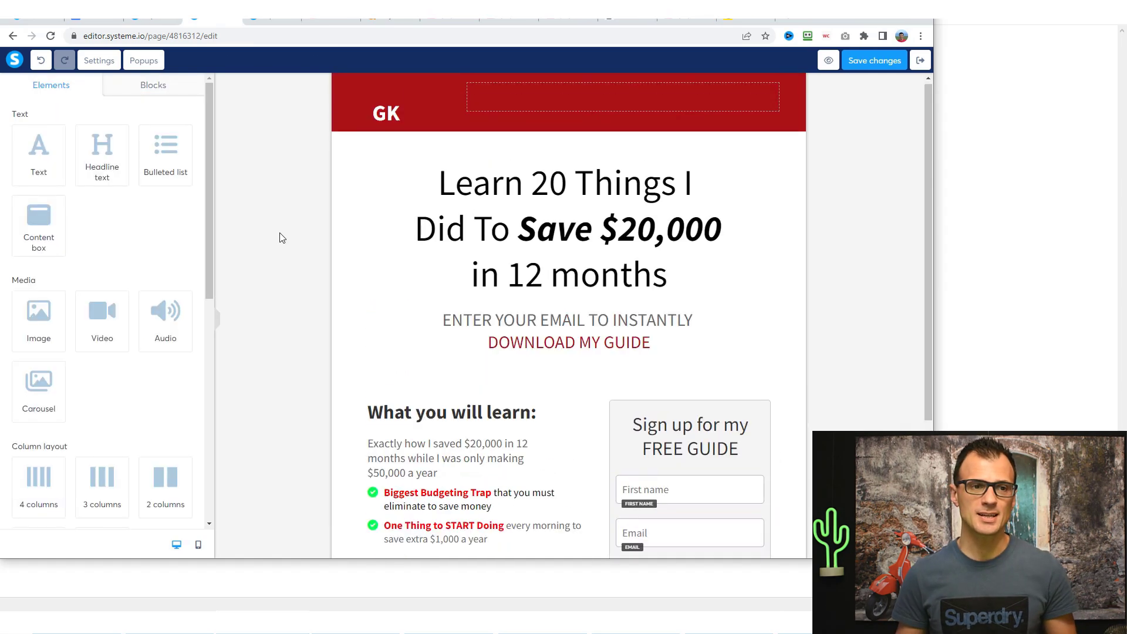
left_click(873, 61)
left_click(920, 59)
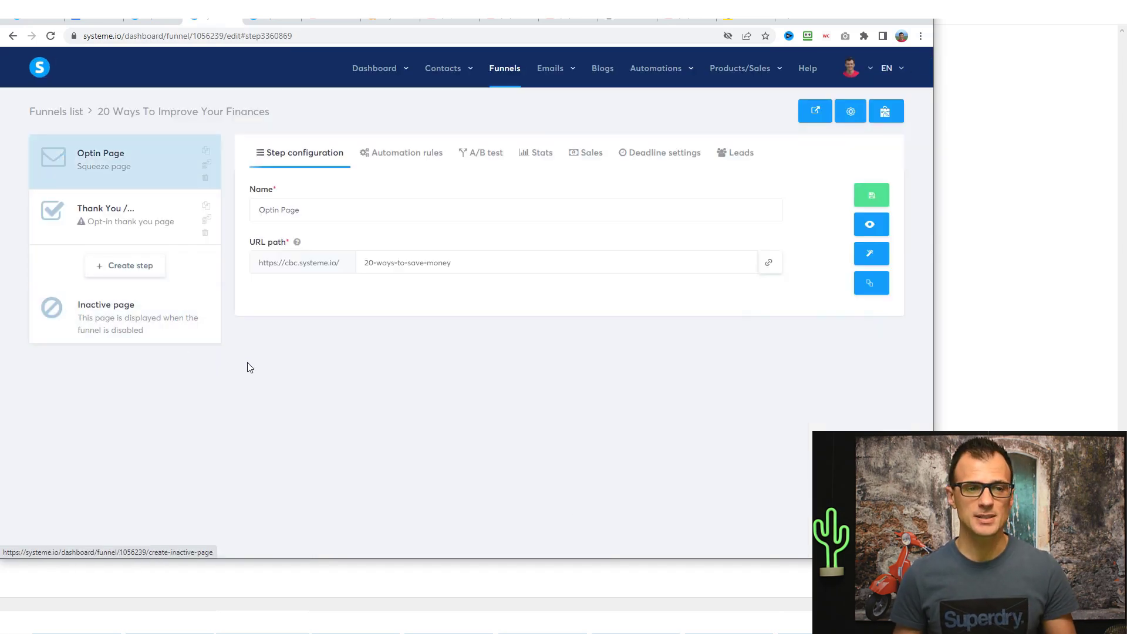
- Apply the "You're all set!" template to the Thank You step and open it in the editor
left_click(157, 229)
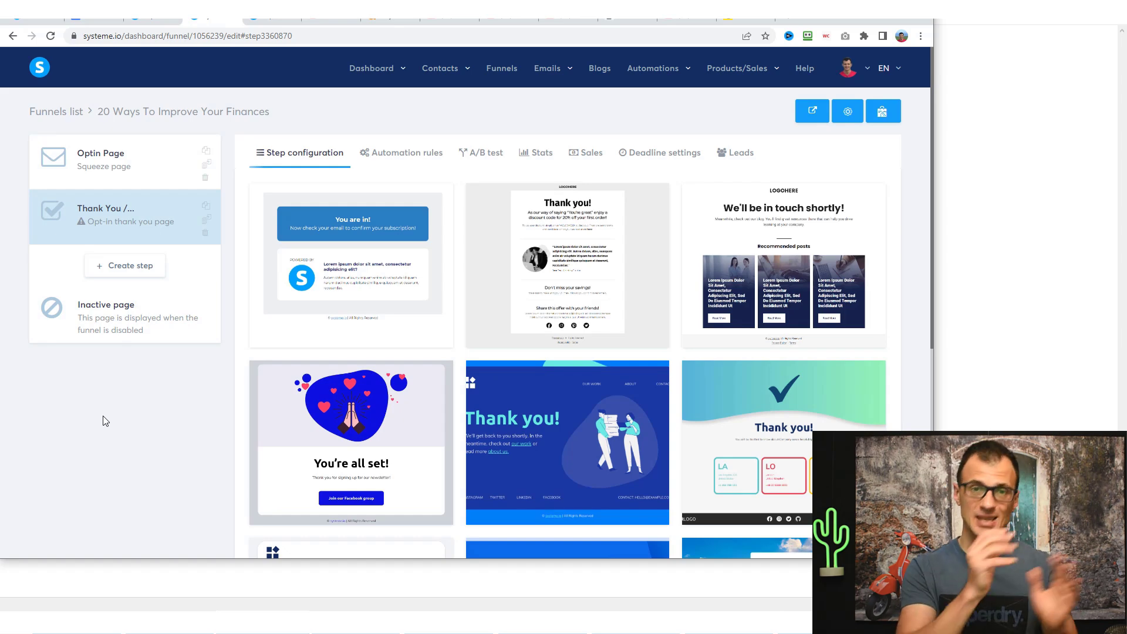
scroll(926, 175, "down", 6)
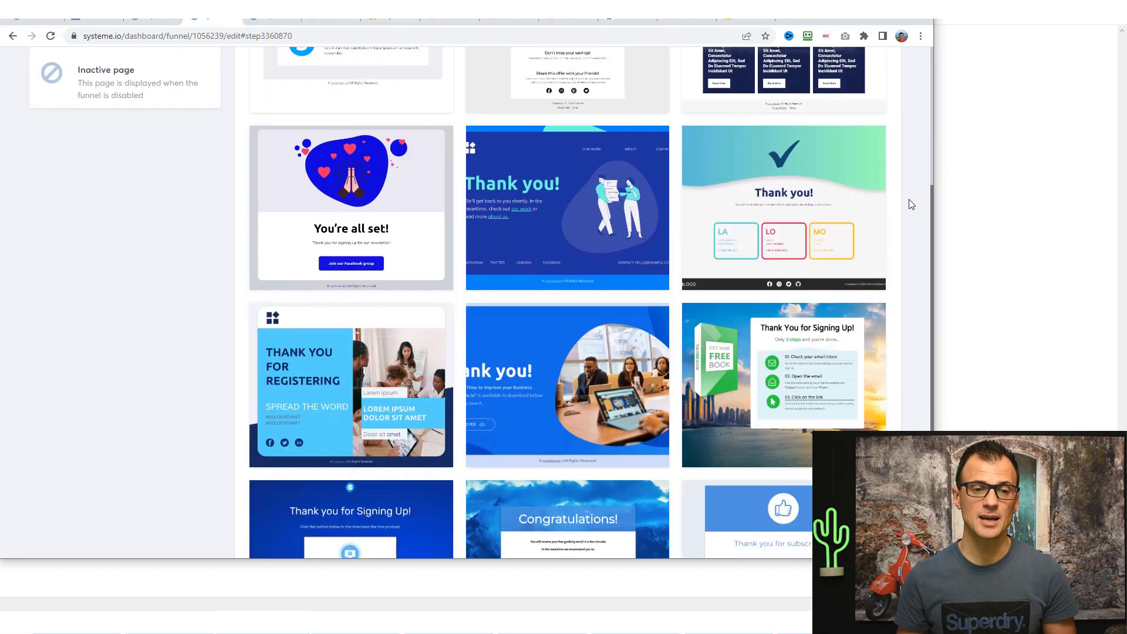
scroll(261, 101, "up", 2)
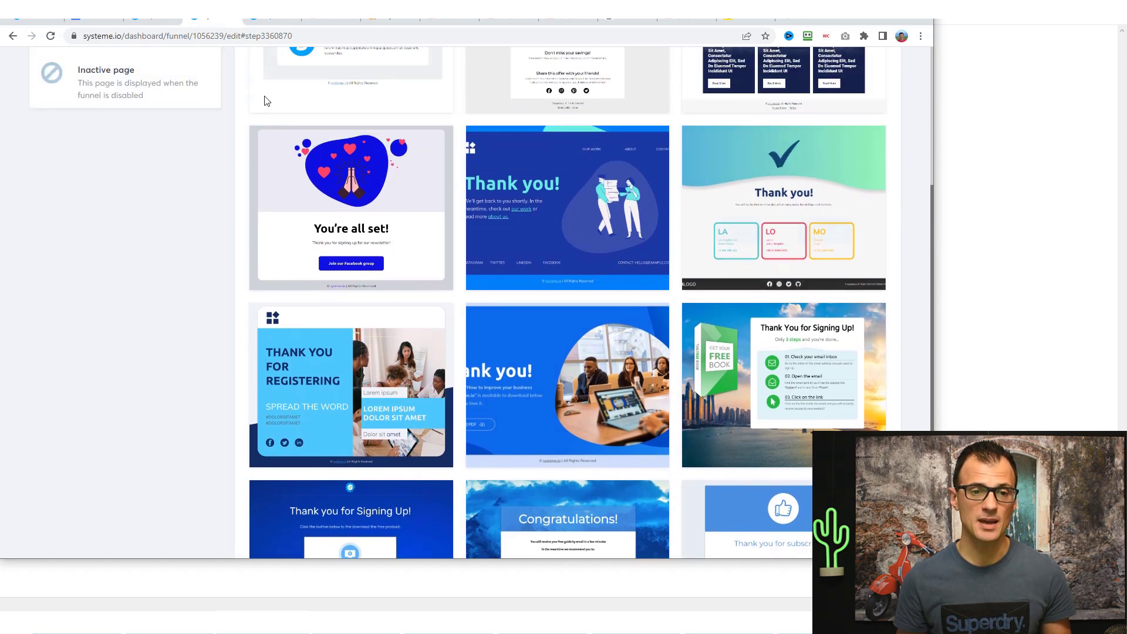
left_click(313, 210)
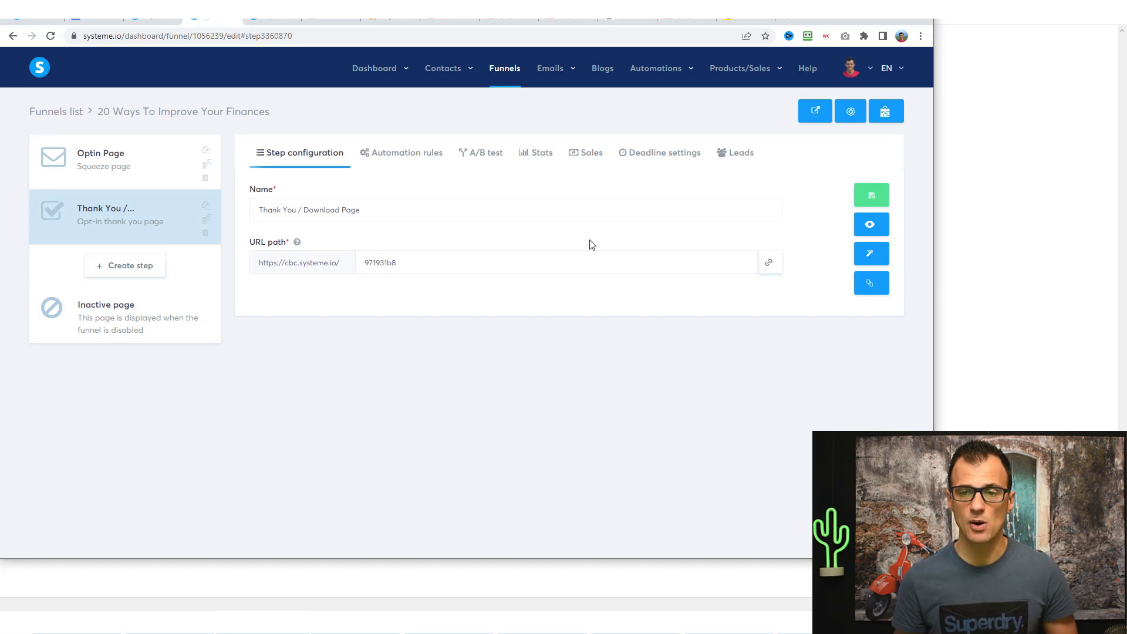
left_click(871, 259)
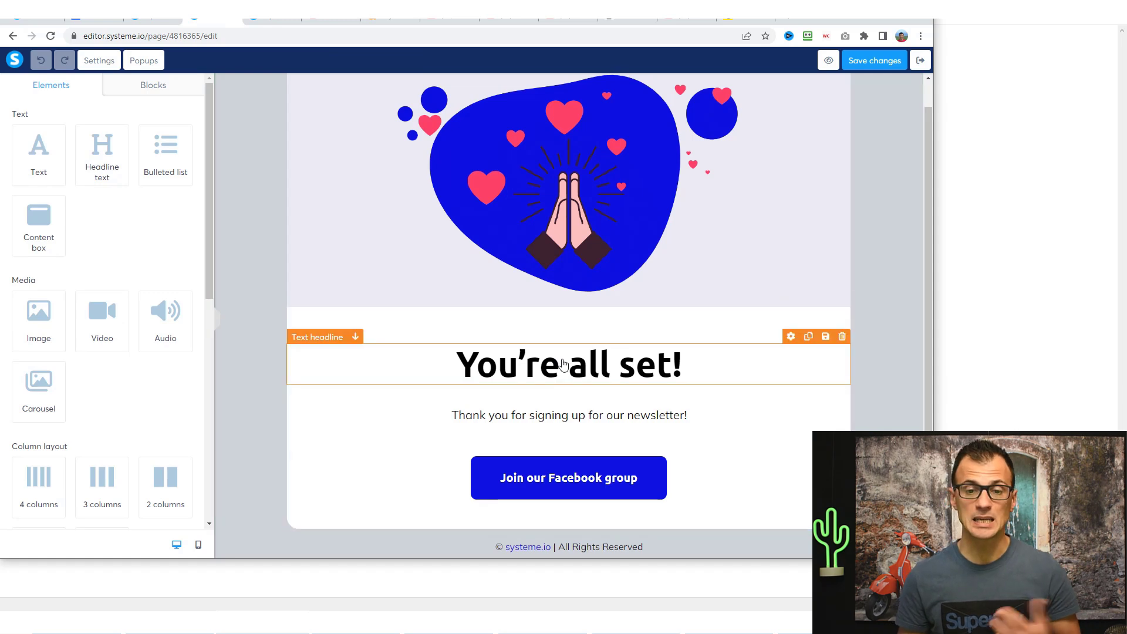
- Rewrite the headline as "Your Guide is on Its Way!" and the paragraph as "Thank you for signing up!"
double_click(563, 363)
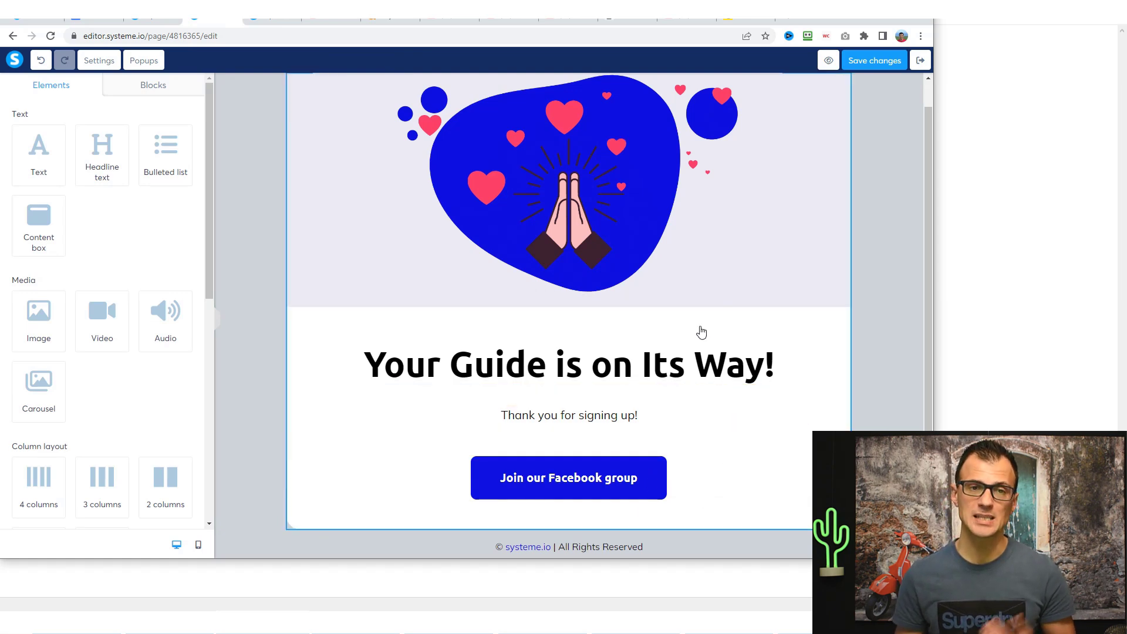
left_click(607, 458)
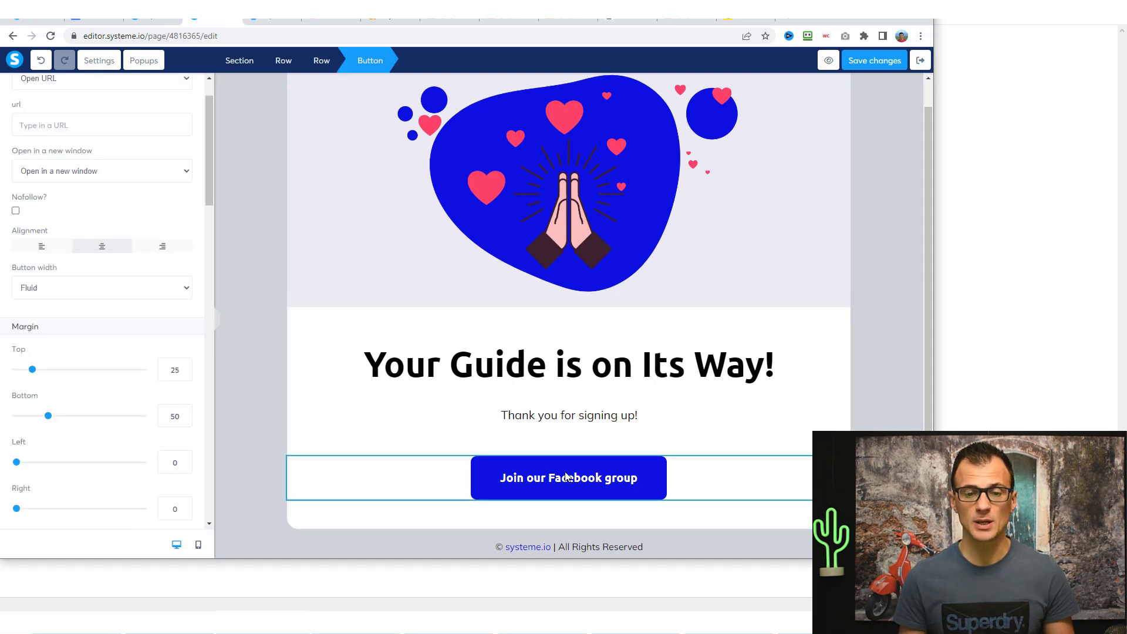
key("Escape")
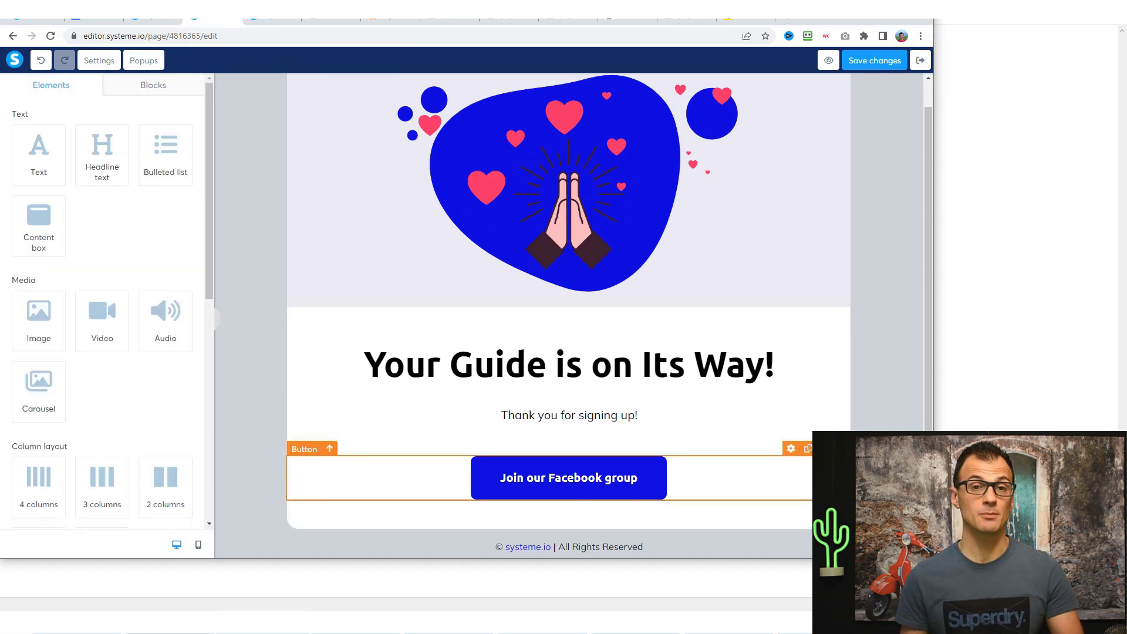
- Duplicate the Join our Facebook group button and select the copy
left_click(808, 450)
scroll(787, 464, "down", 2)
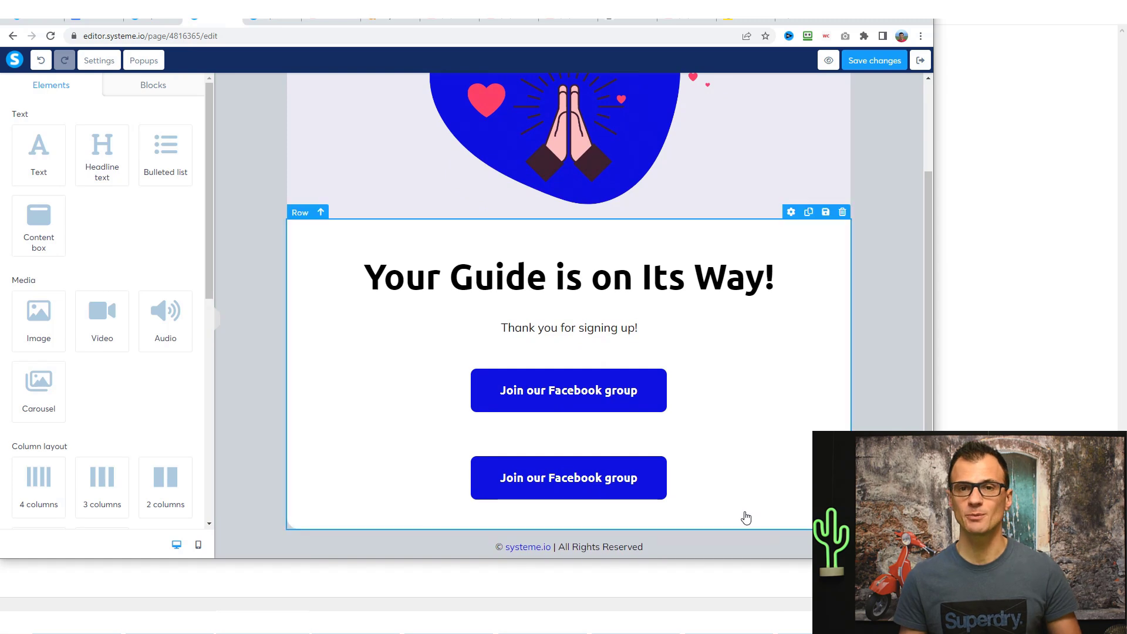
left_click(579, 484)
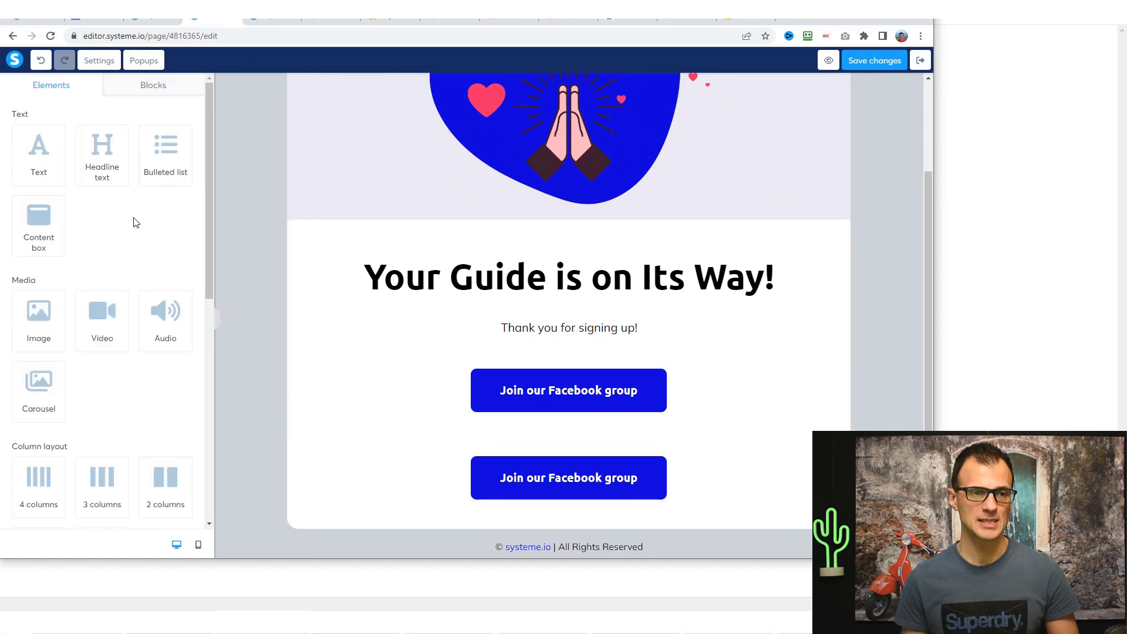
left_click(545, 477)
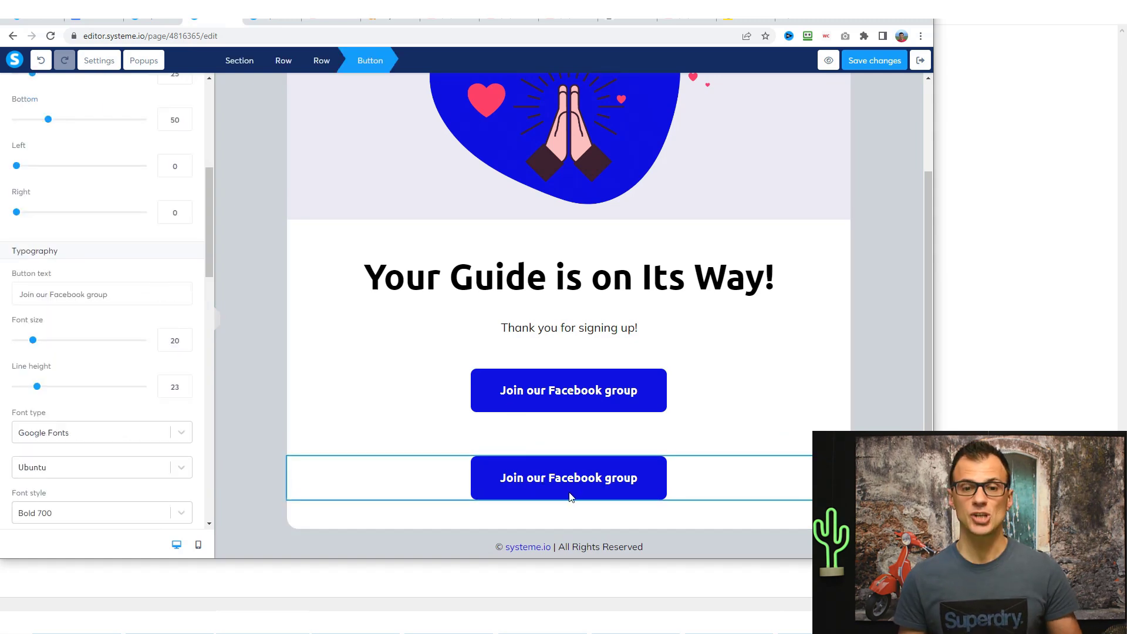
left_click(540, 477)
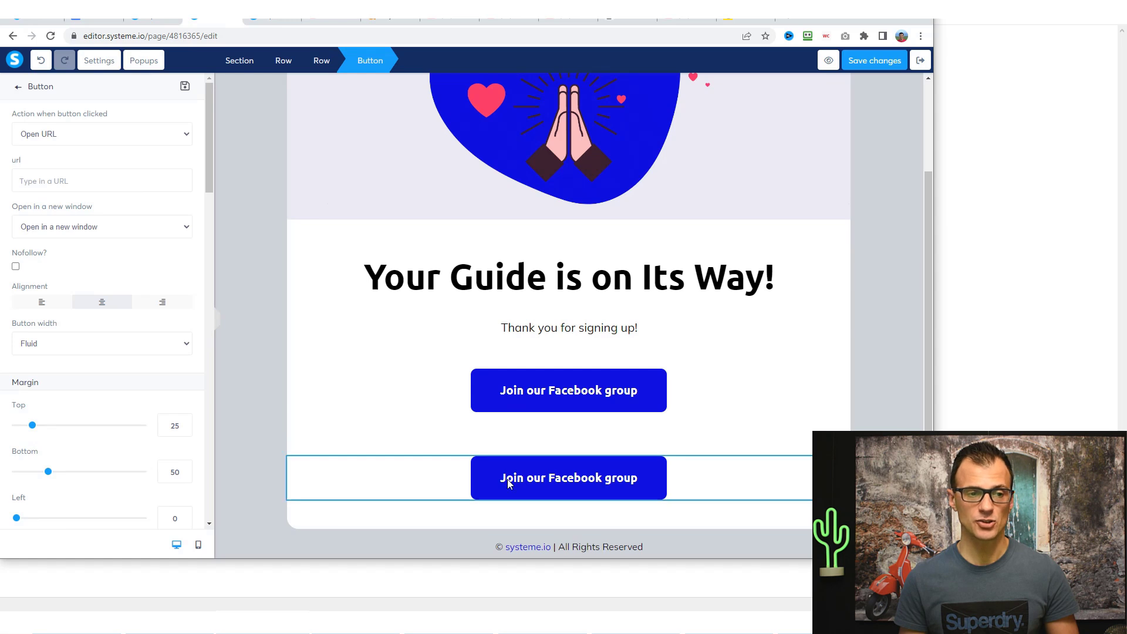
- Change the copied button's text to "Get the Full Budgeting Course here"
left_click(247, 390)
left_click(564, 488)
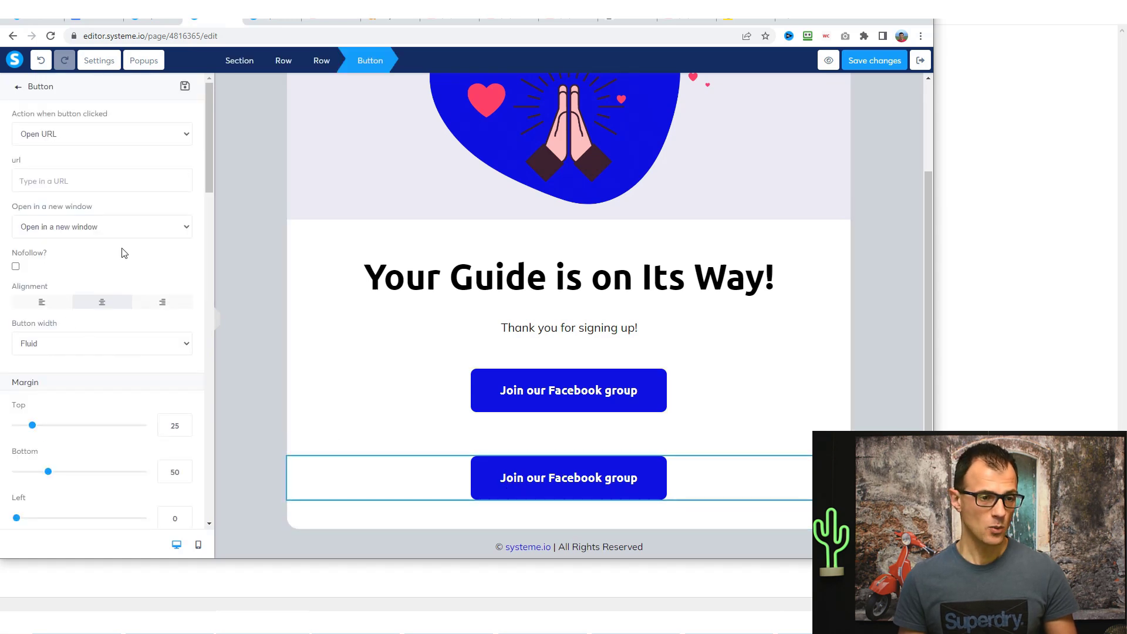
scroll(124, 254, "down", 5)
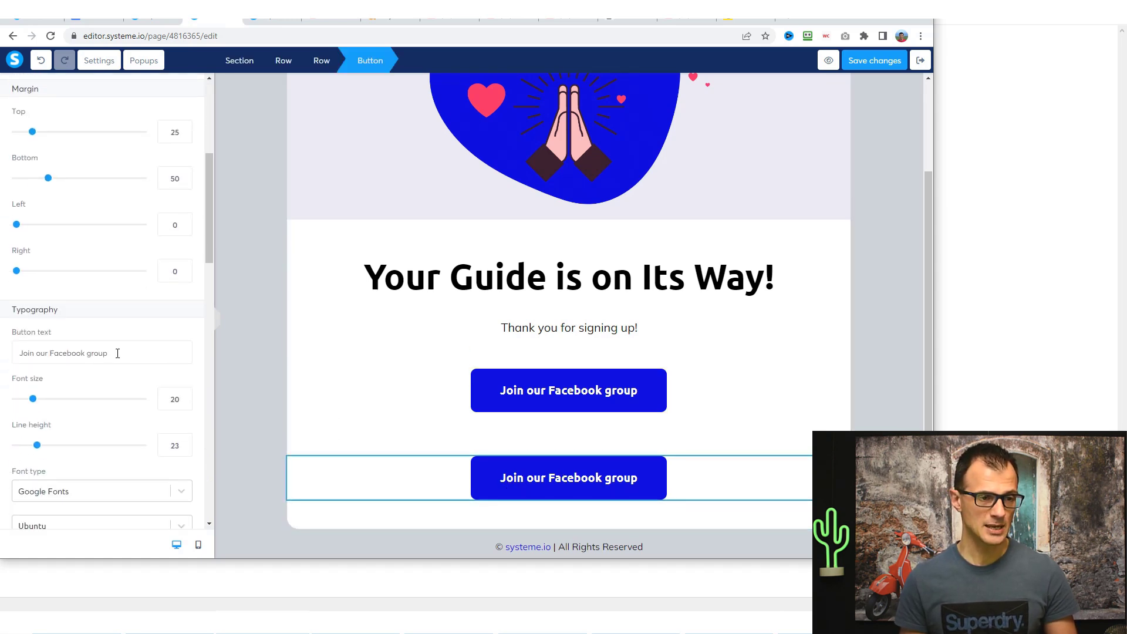
left_click_drag(117, 353, 9, 312)
type("Get the Full Budgeting Course here")
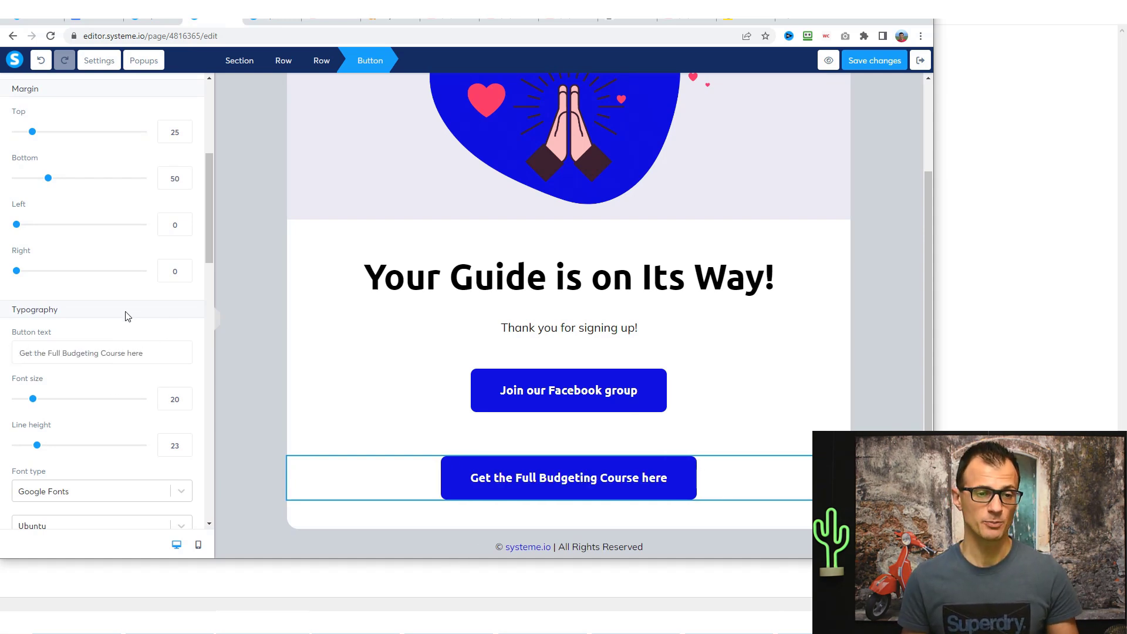
scroll(138, 338, "up", 5)
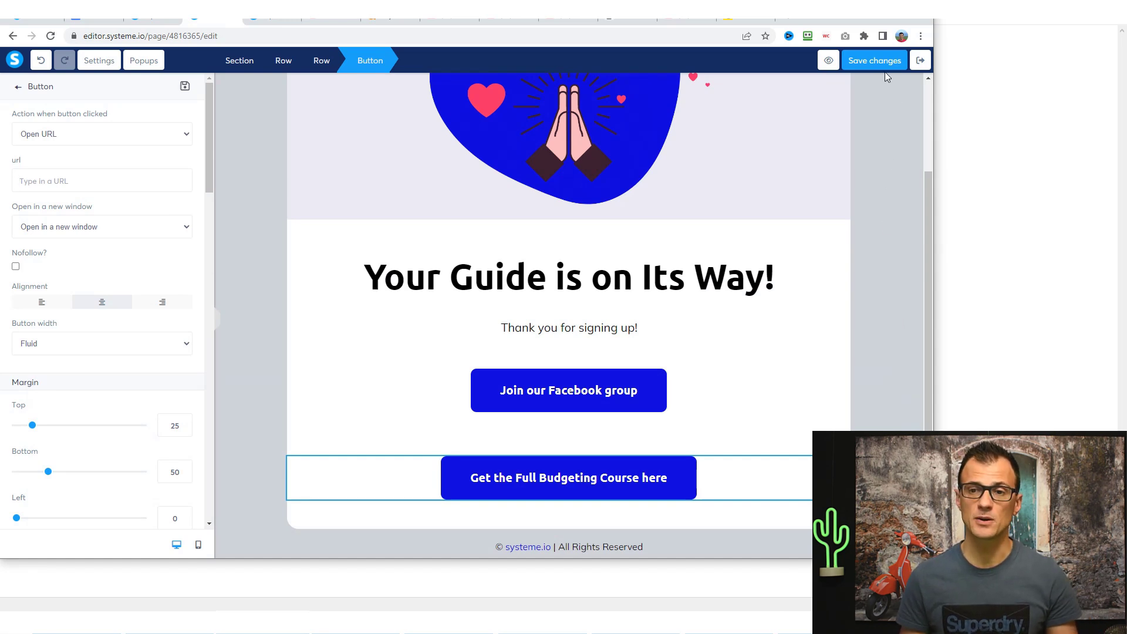
left_click(876, 184)
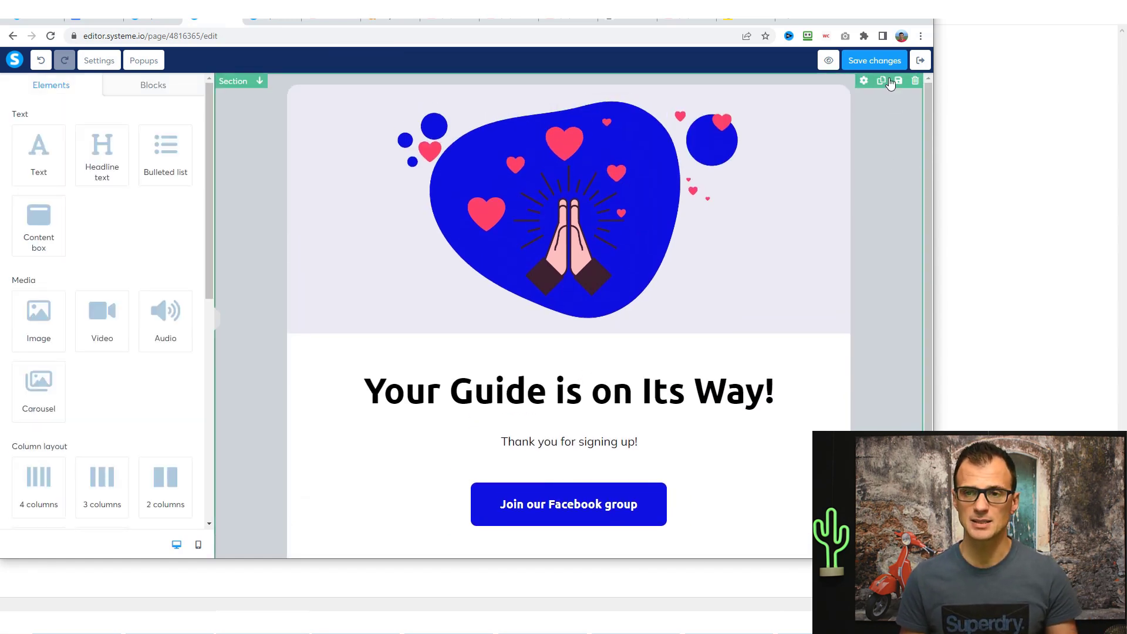
- Save the thank-you page, exit the editor and save the Thank You / Download Page step
left_click(884, 66)
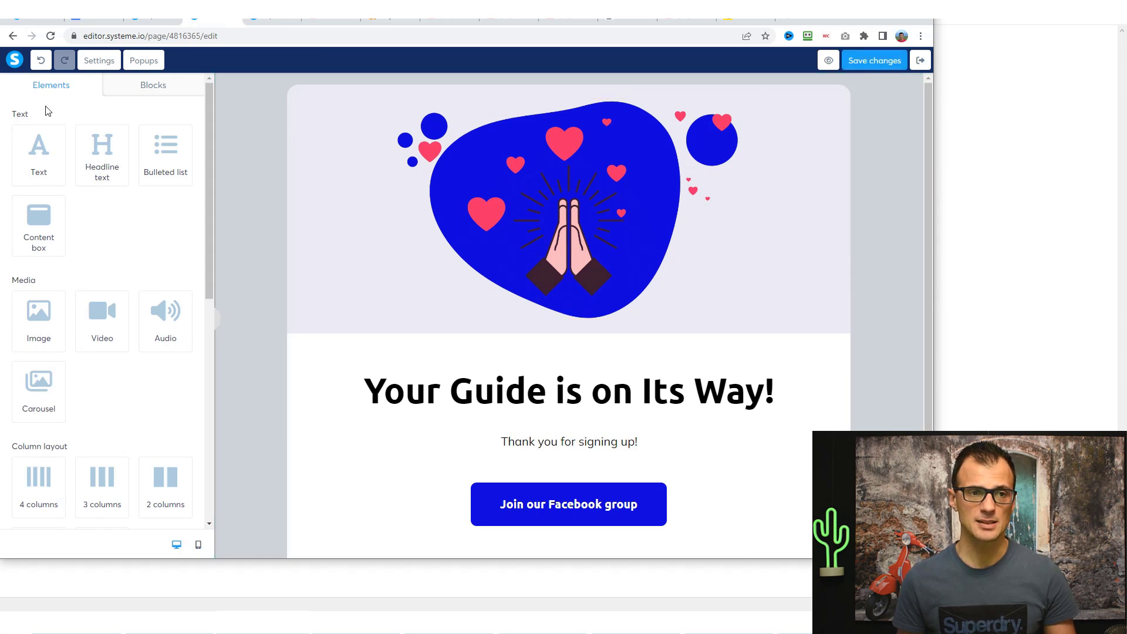
left_click(920, 60)
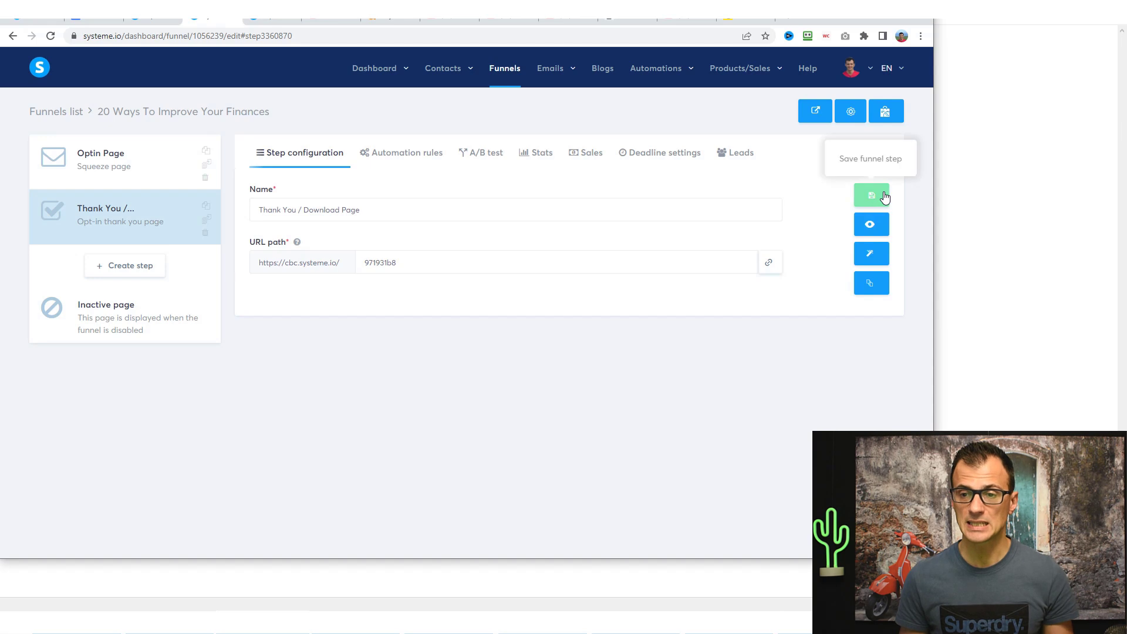
left_click(884, 197)
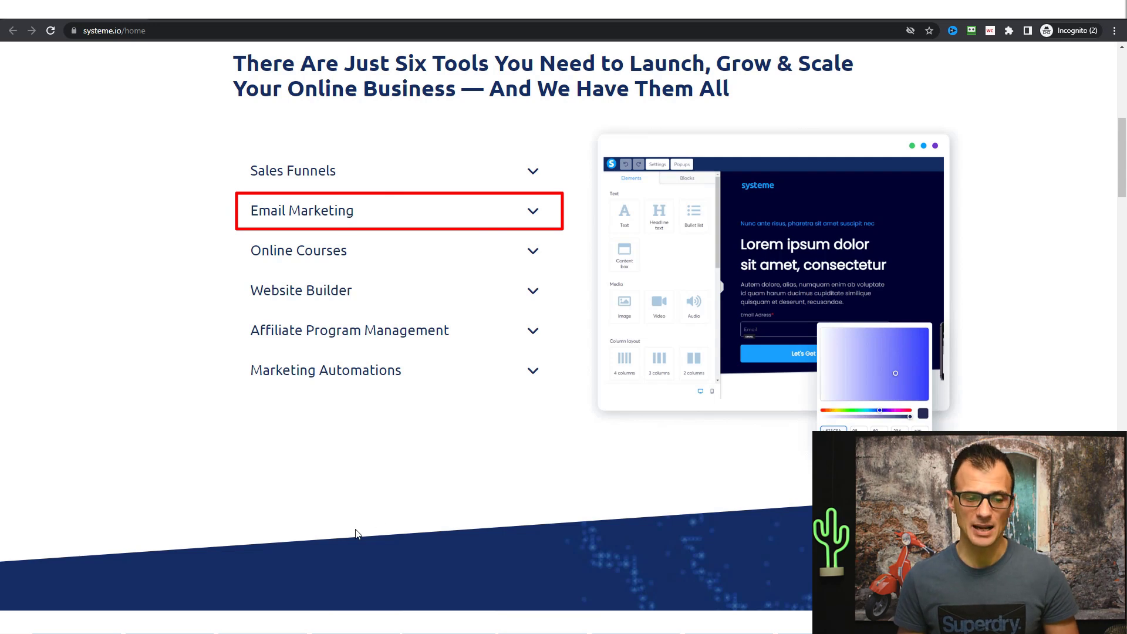
key("alt+Tab")
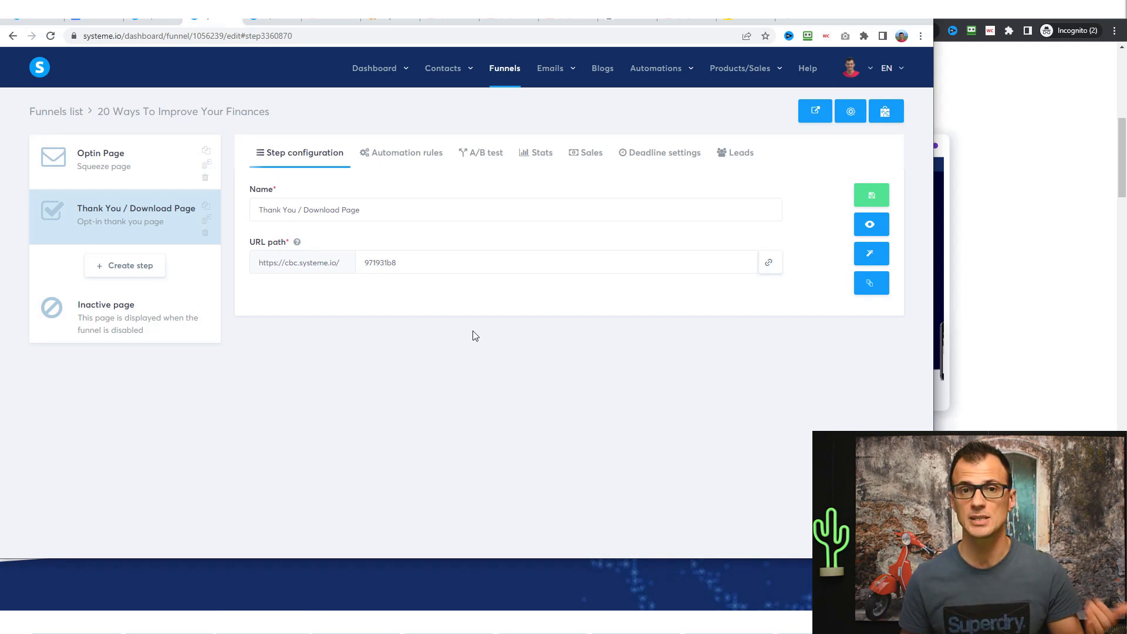
- Check the Optin Page's empty Automation rules and Leads tabs, then return to its step configuration
left_click(144, 159)
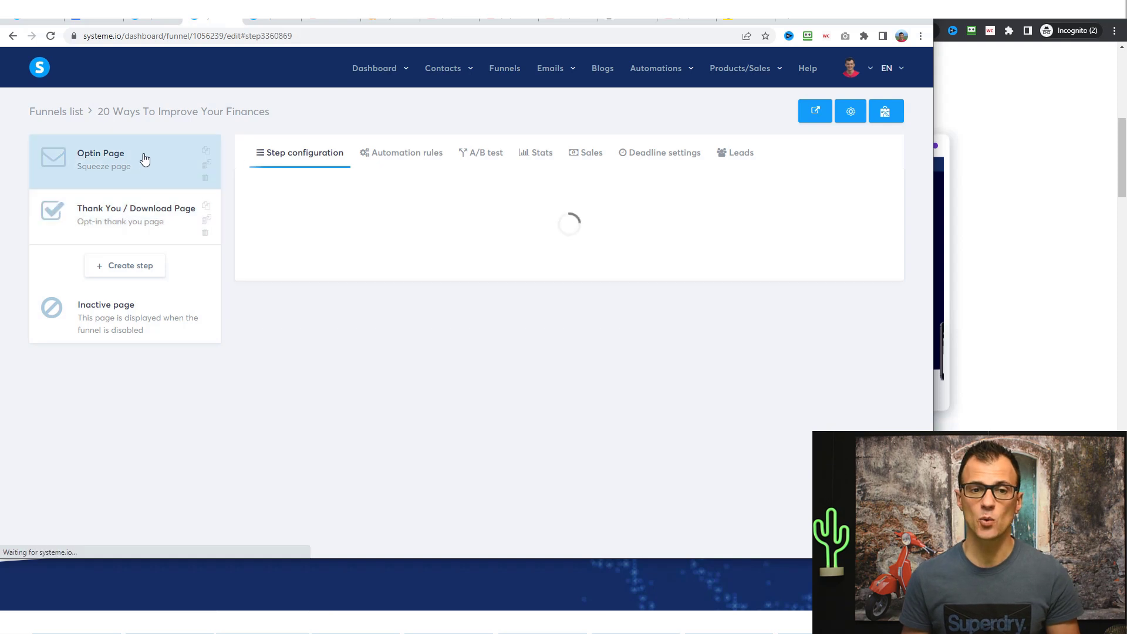
left_click(428, 162)
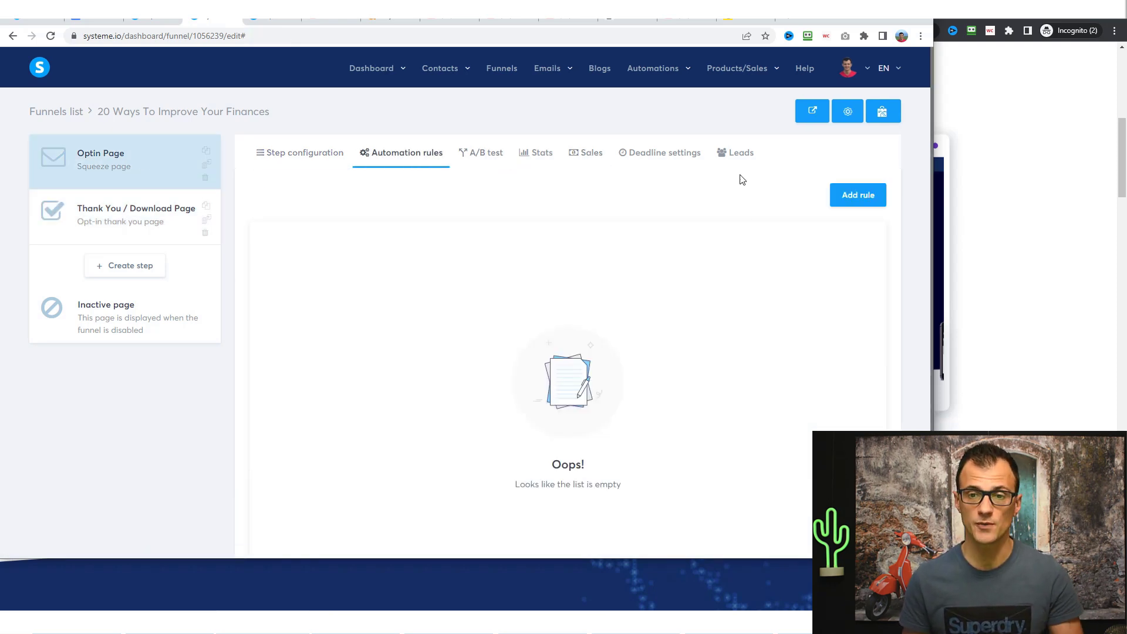
left_click(737, 154)
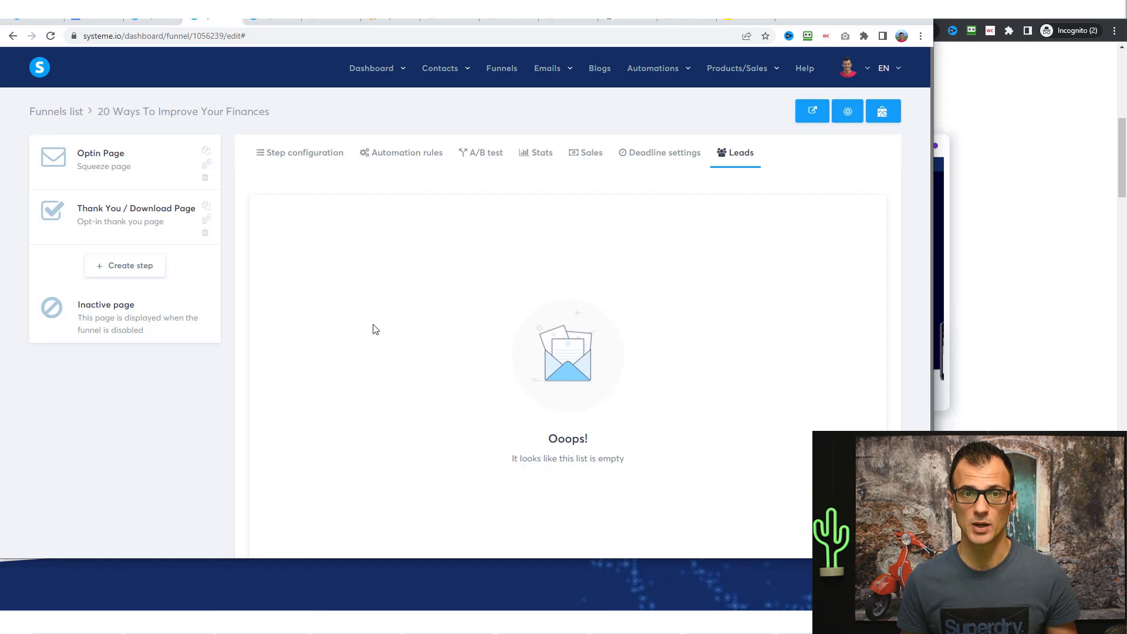
key("alt+Left")
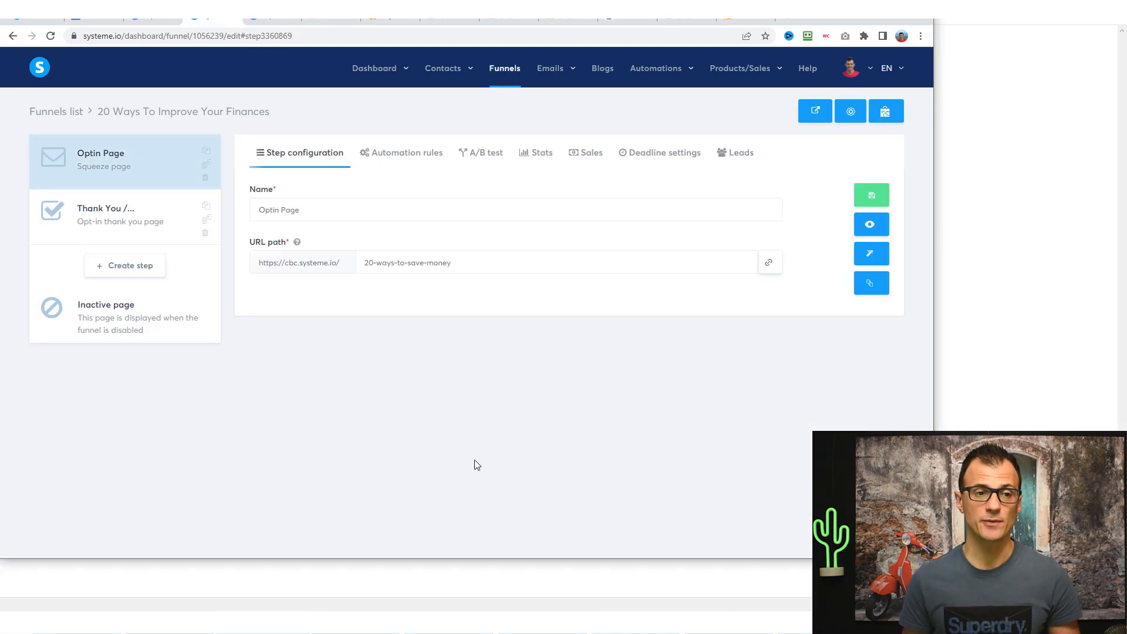
- Open the copied Optin Page link, submit a test first name and email, and review the thank-you page
left_click(771, 264)
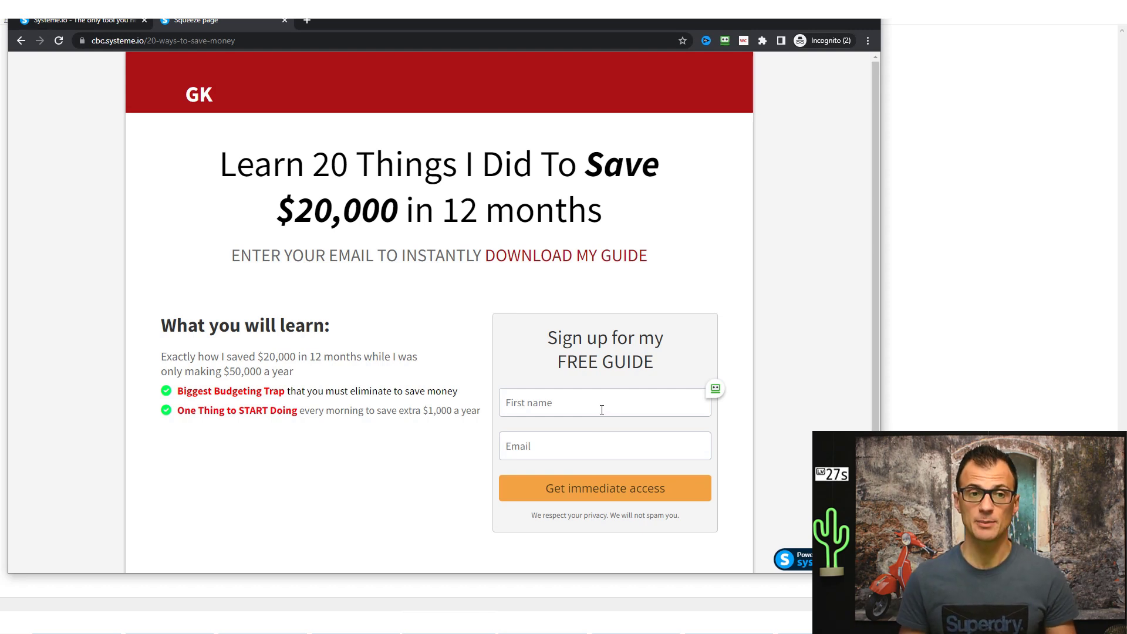
left_click(602, 410)
type("Greg Test")
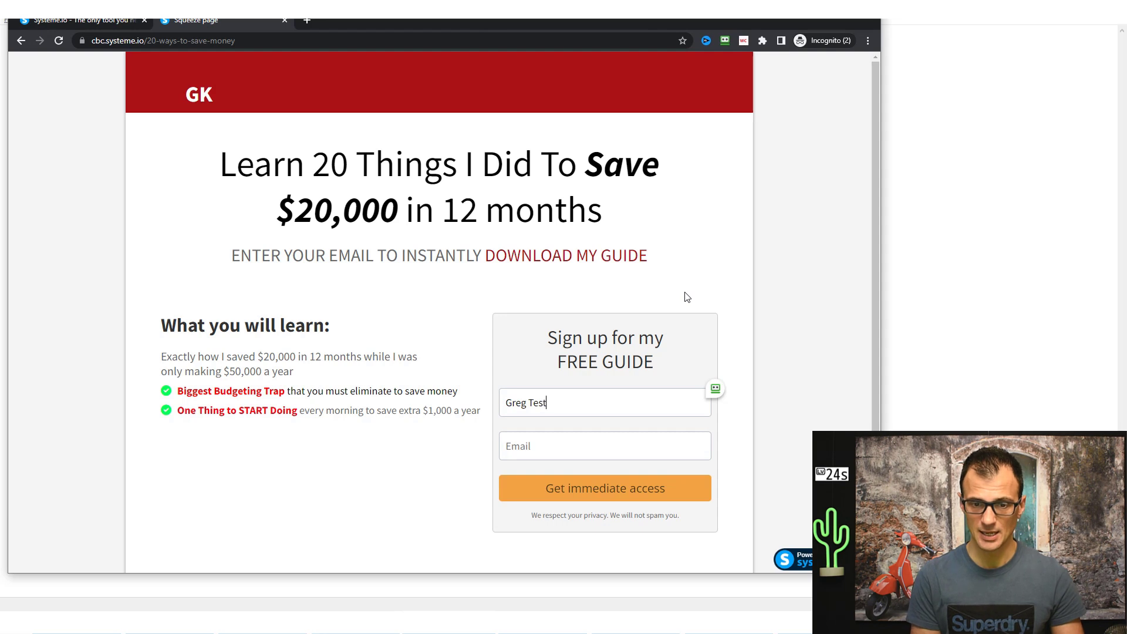
key("Tab")
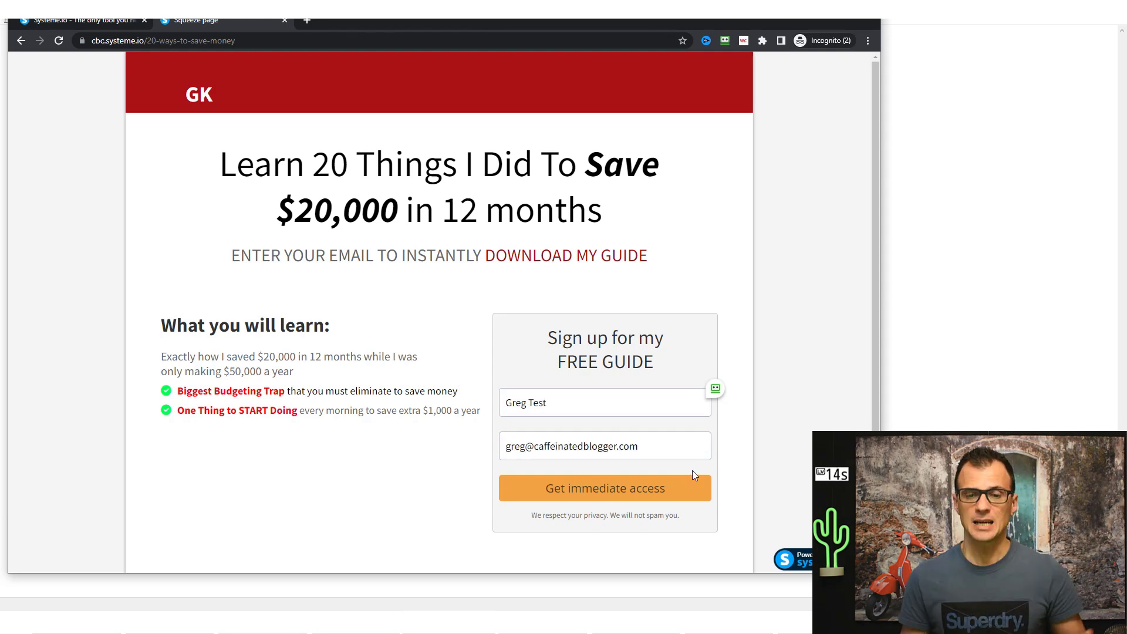
left_click(688, 496)
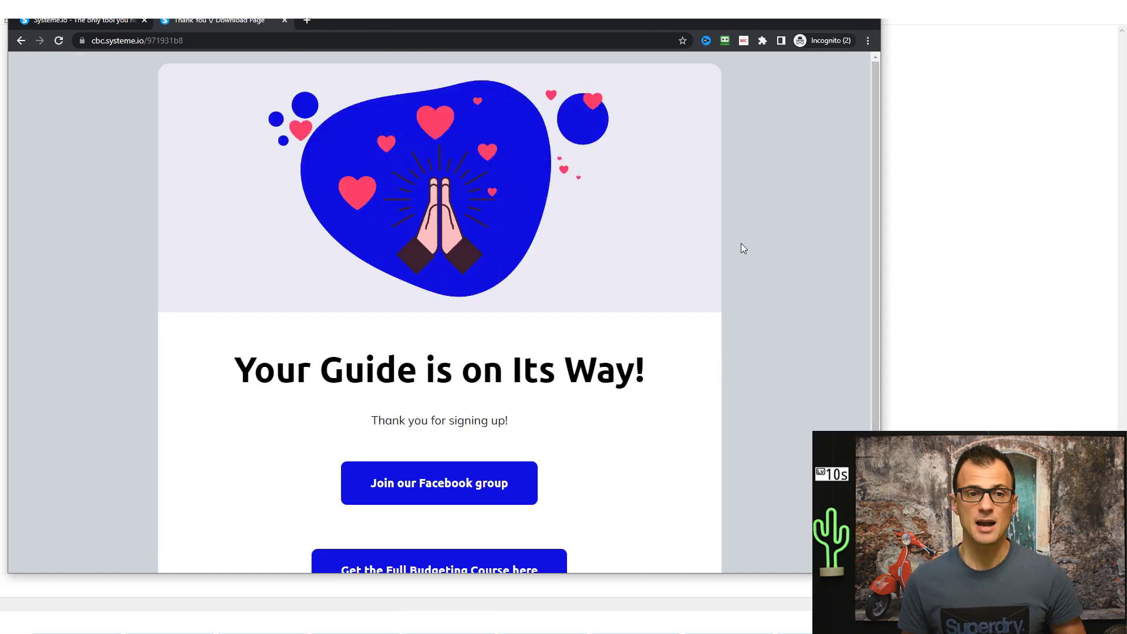
scroll(763, 287, "down", 2)
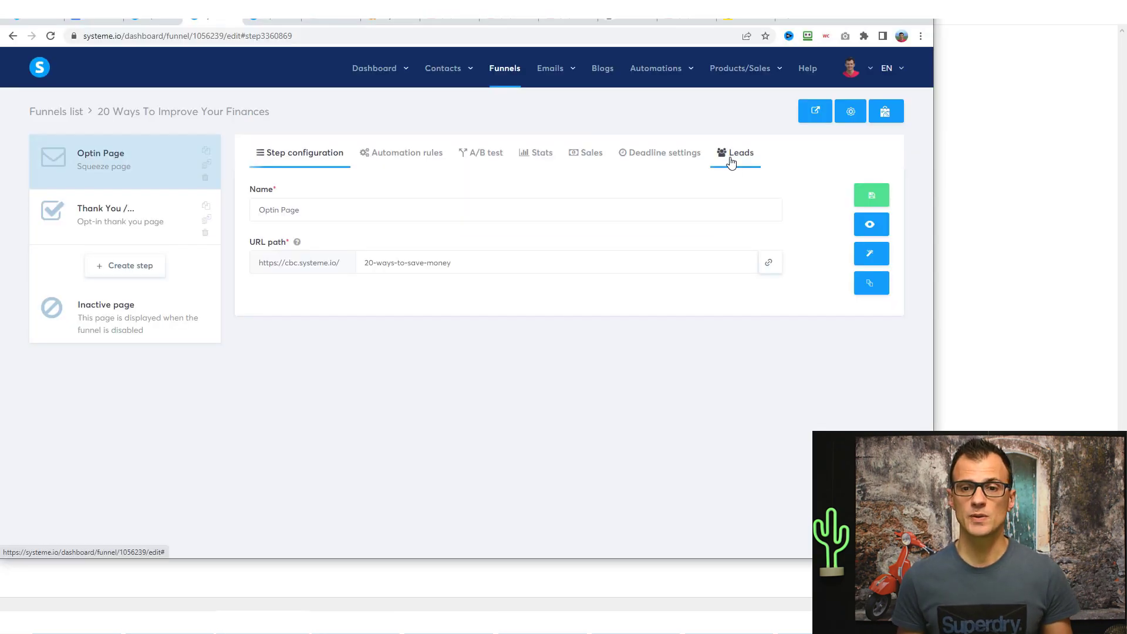
left_click(732, 161)
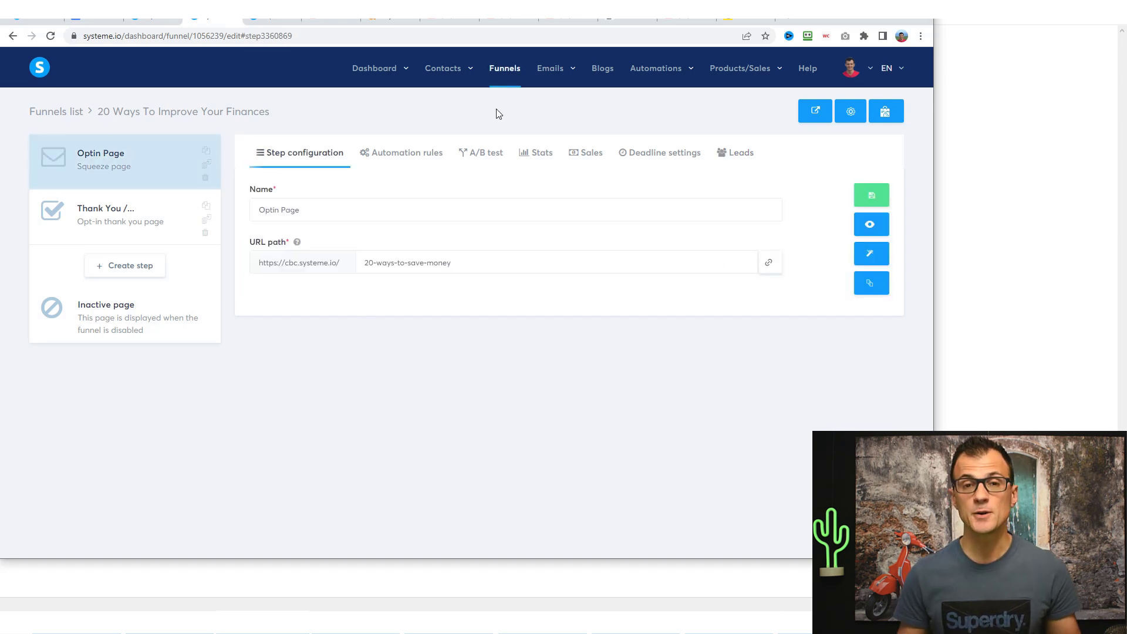
- Confirm the Leads tab shows 1 test lead, then go to Emails > Campaigns
left_click(742, 161)
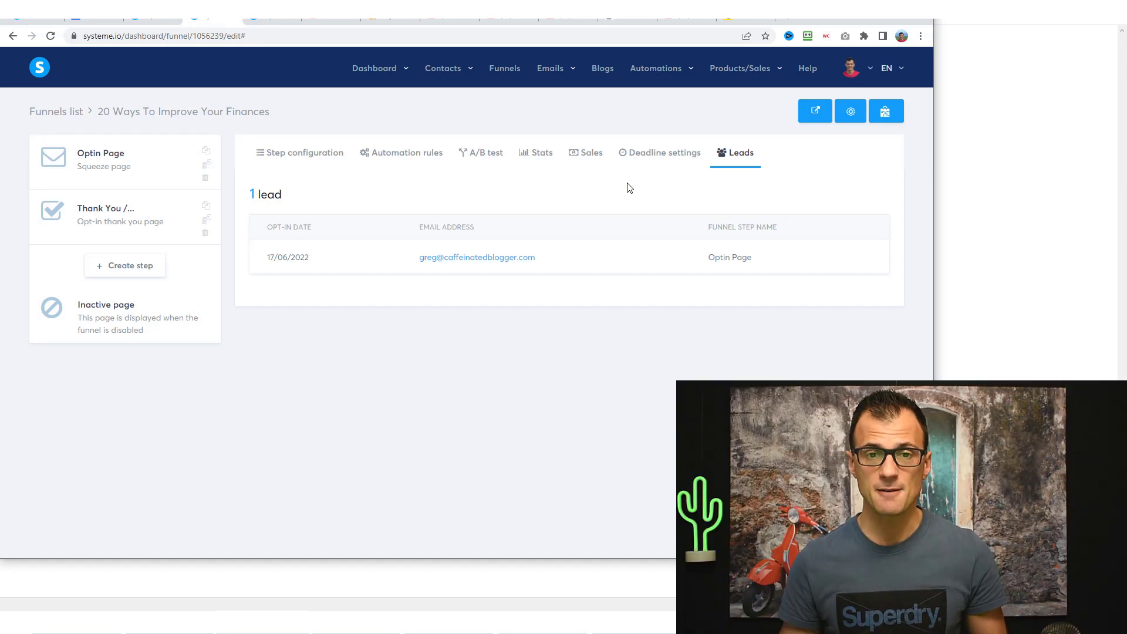
mouse_move(543, 79)
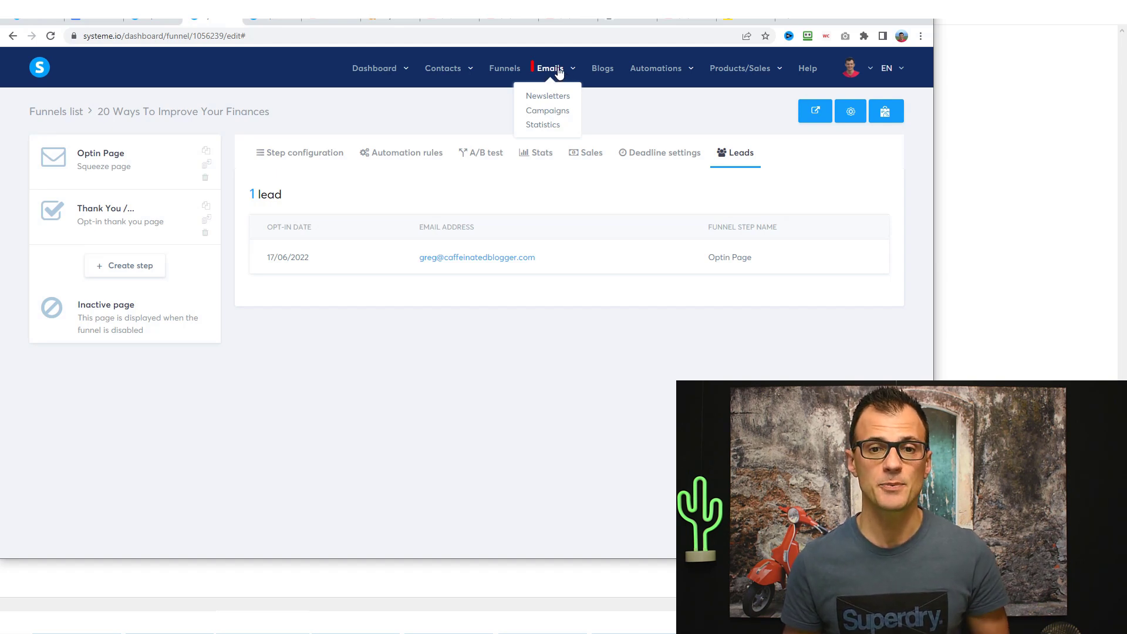
left_click(561, 111)
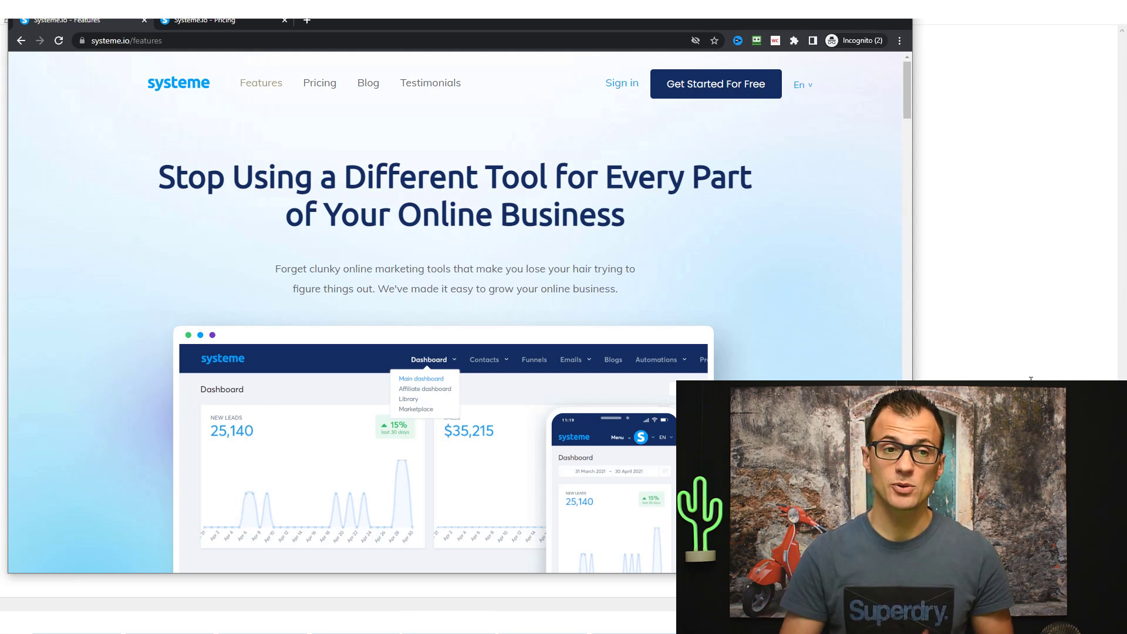
- Switch to the Systeme.io pricing page and highlight the Free plan's $0/month price
key("ctrl+Tab")
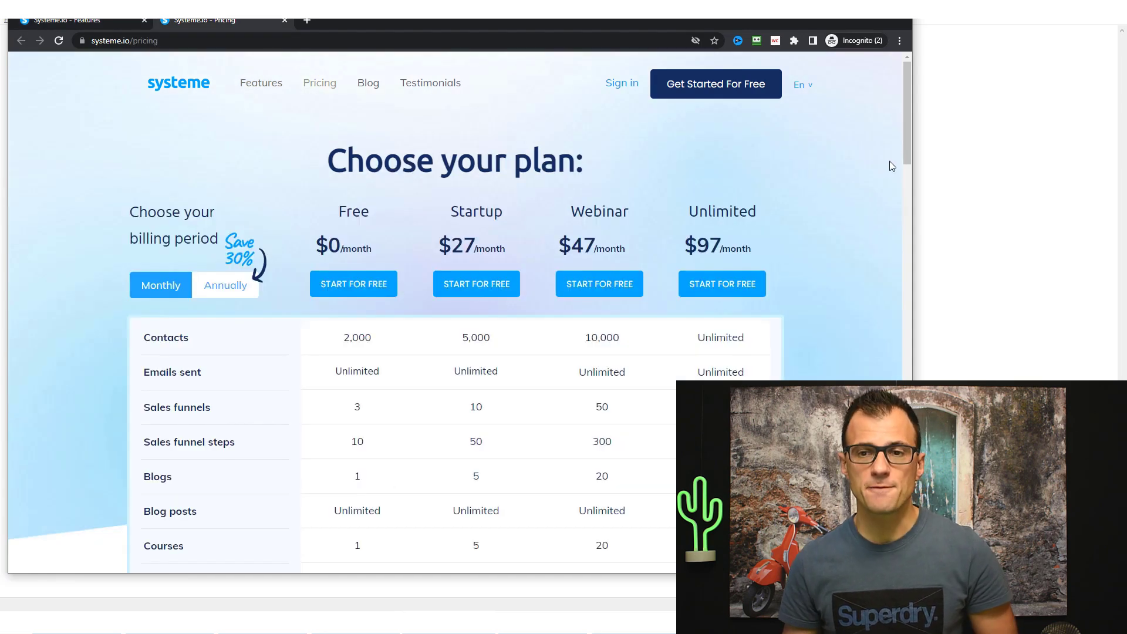
scroll(905, 155, "down", 1)
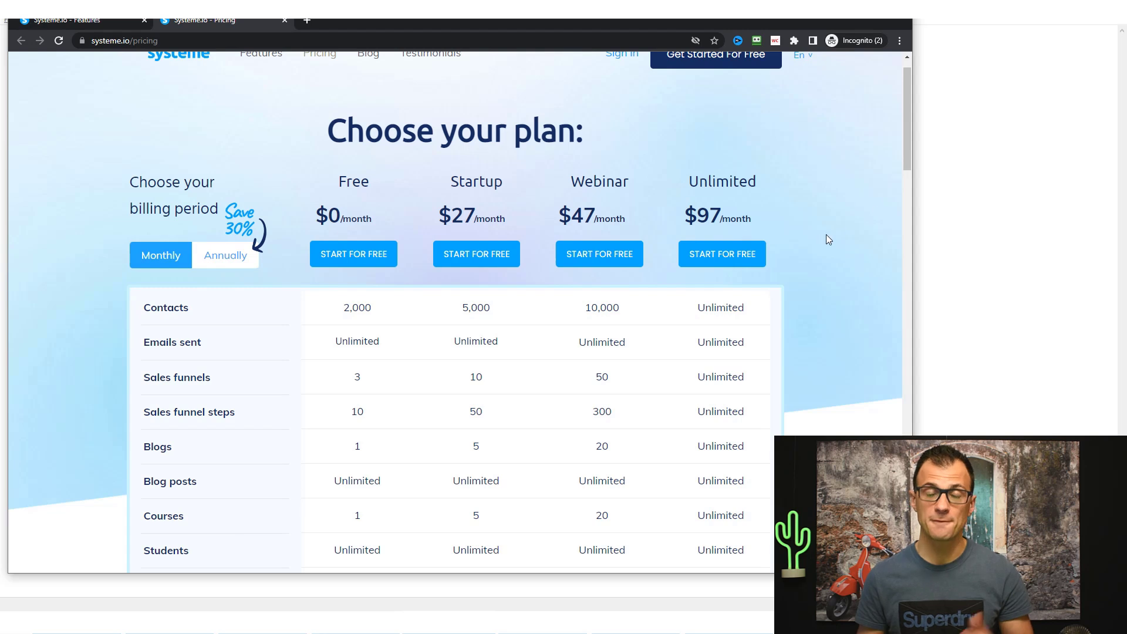
scroll(862, 251, "down", 2)
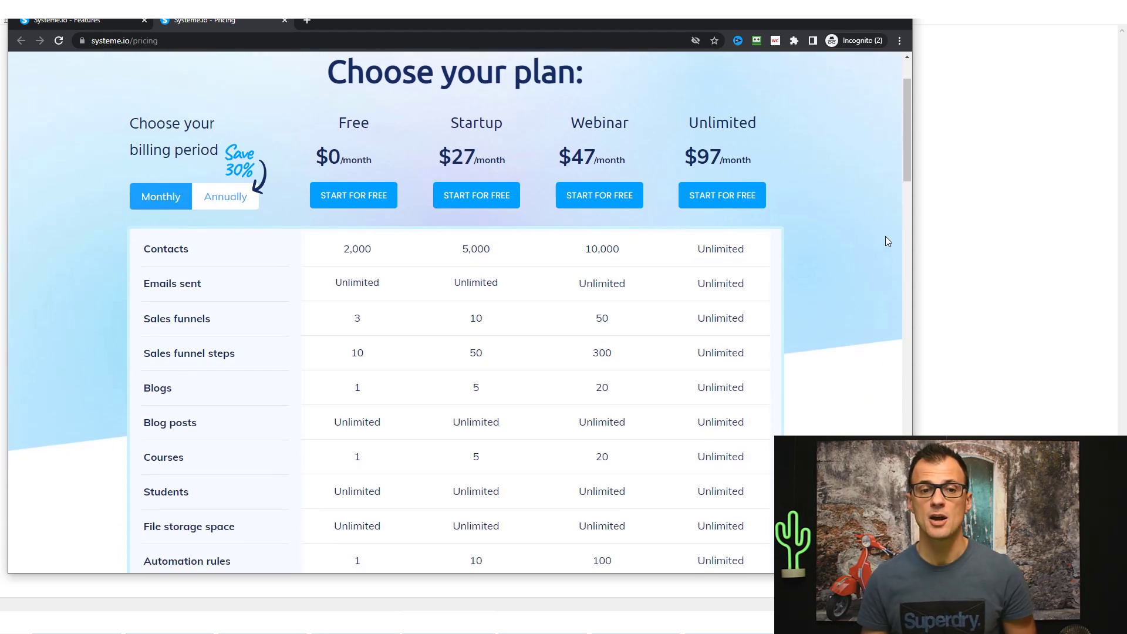
scroll(874, 228, "down", 1)
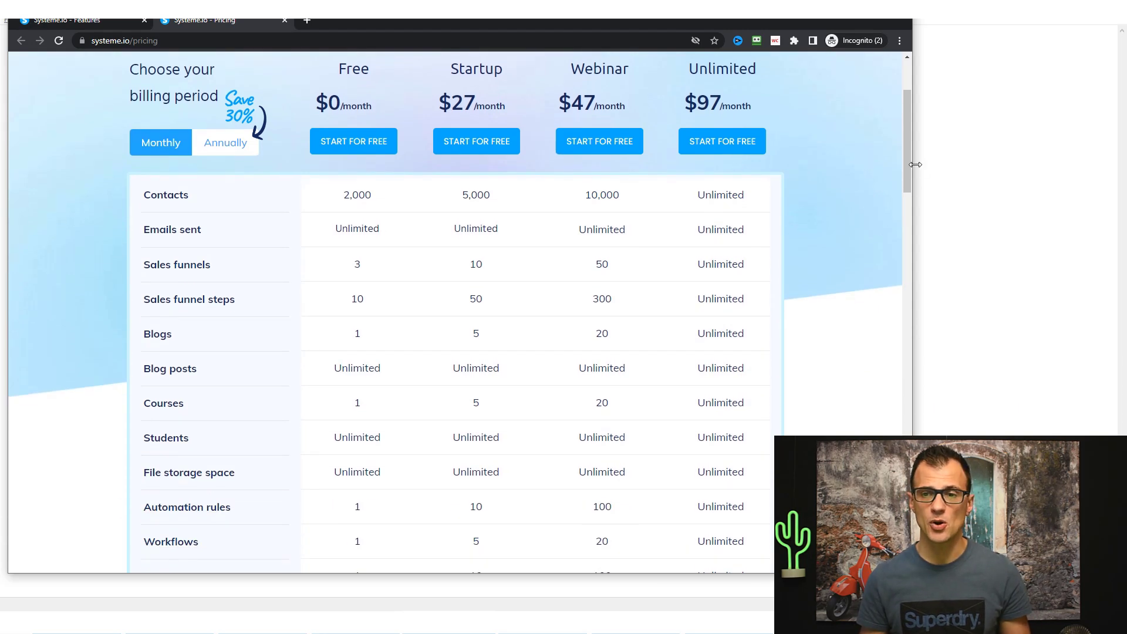
left_click_drag(916, 165, 872, 159)
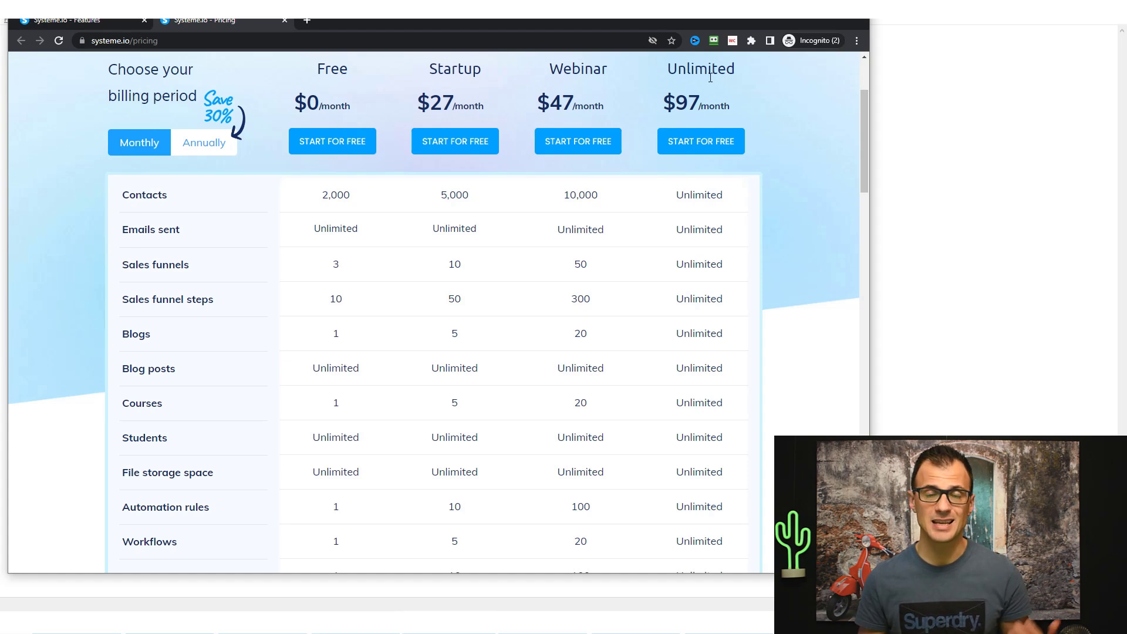
left_click_drag(317, 69, 395, 97)
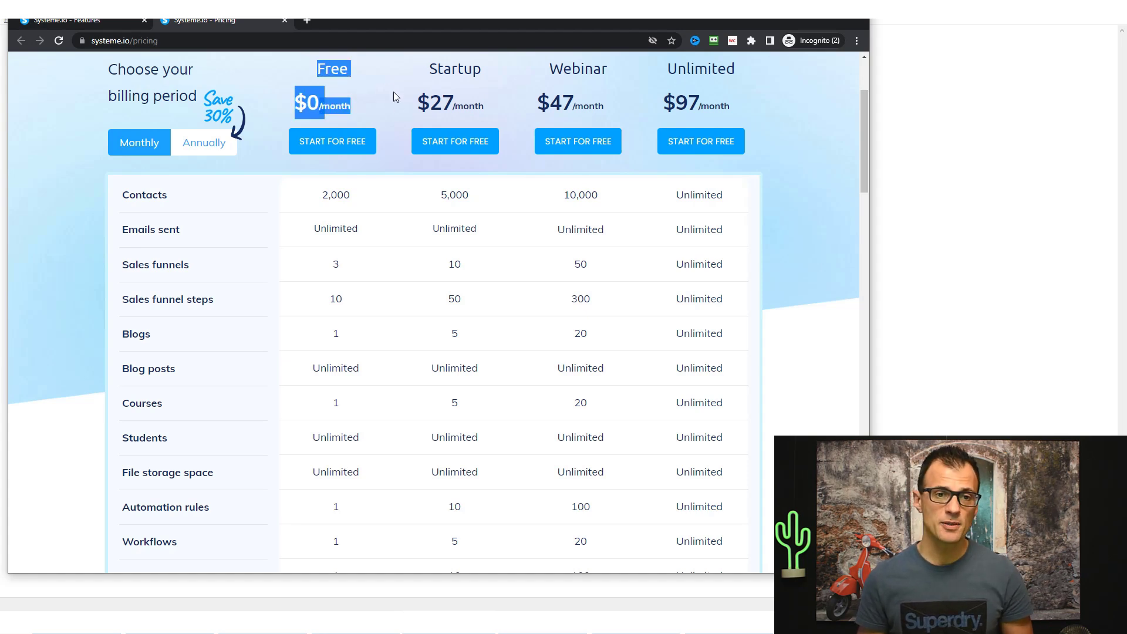
left_click(364, 111)
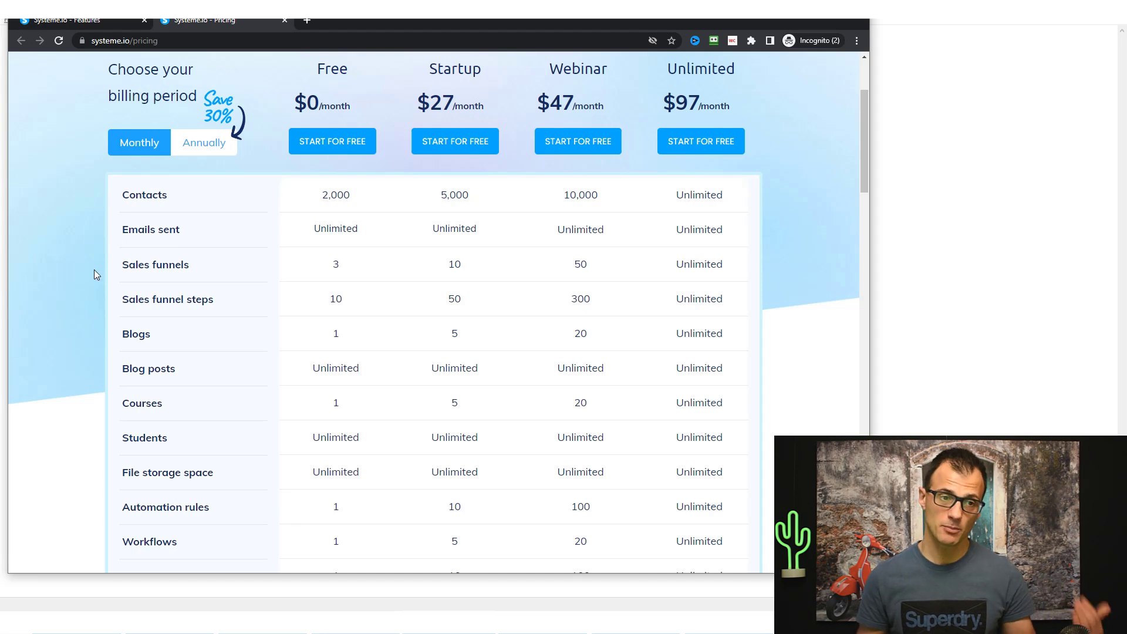
- Highlight the Free plan's 2,000 contacts and 3 sales funnels limits in the plan table
double_click(337, 199)
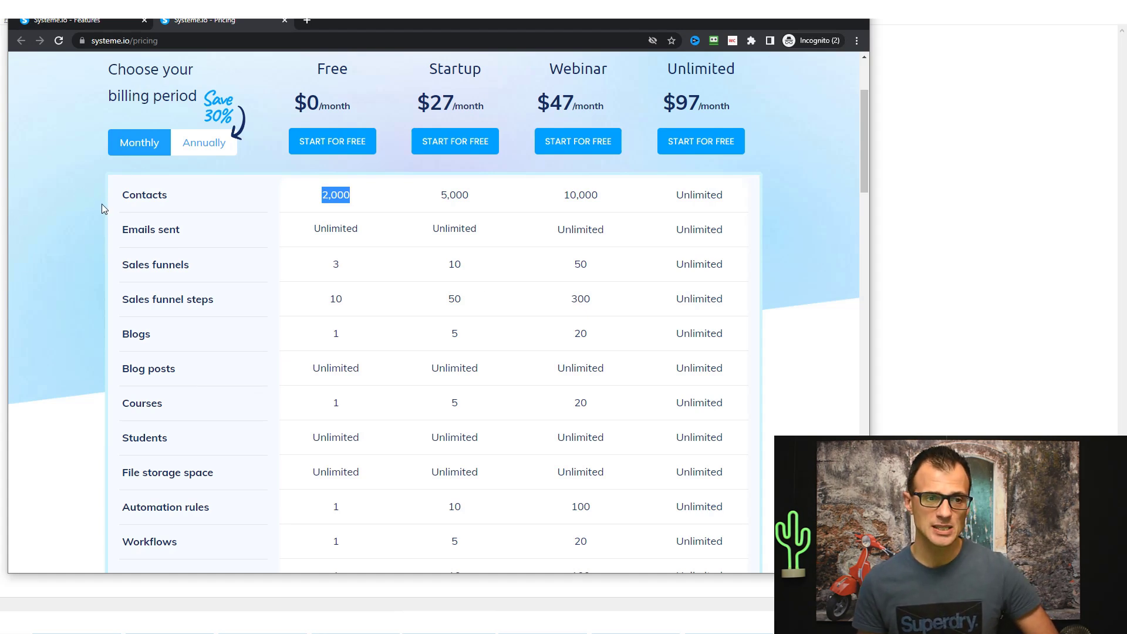
middle_click(67, 239)
scroll(67, 238, "down", 1)
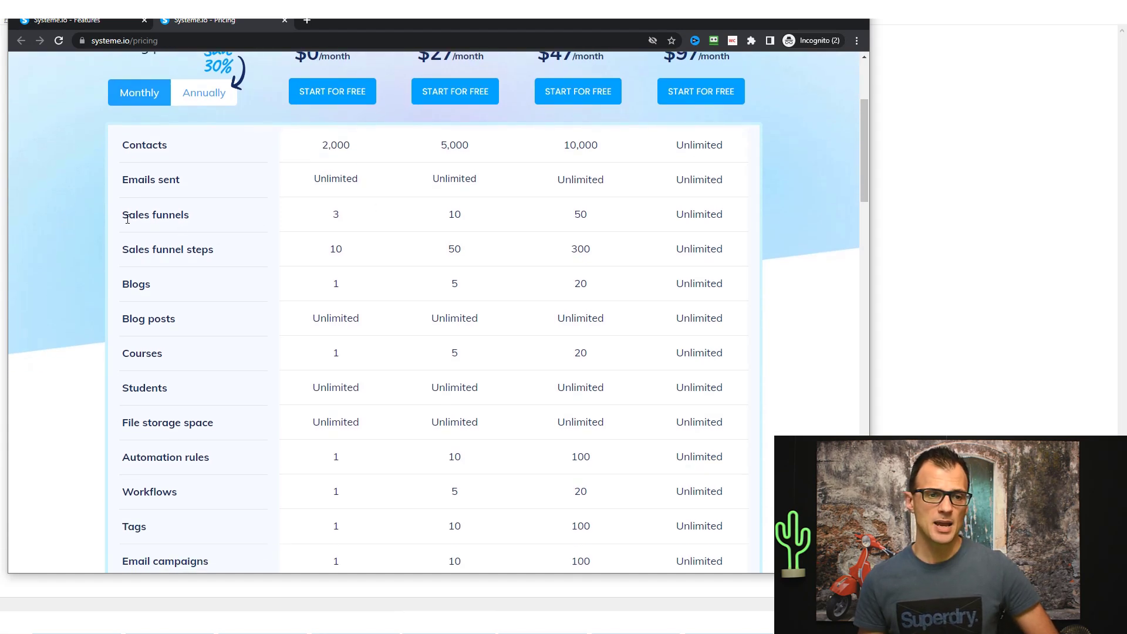
double_click(324, 213)
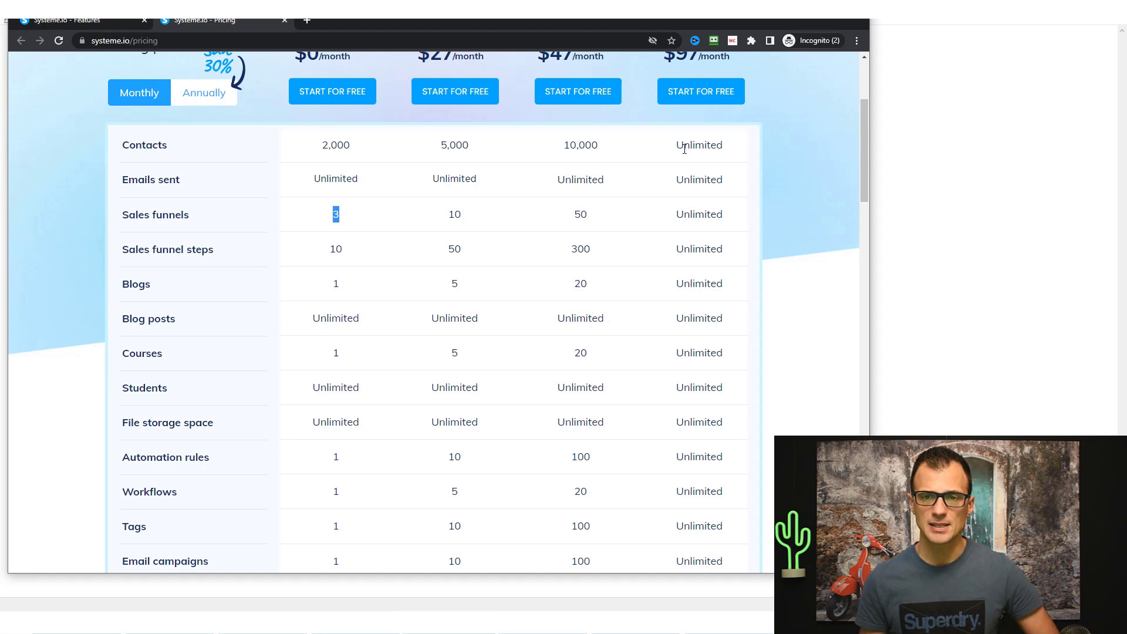
scroll(703, 176, "up", 1)
left_click_drag(666, 77, 727, 77)
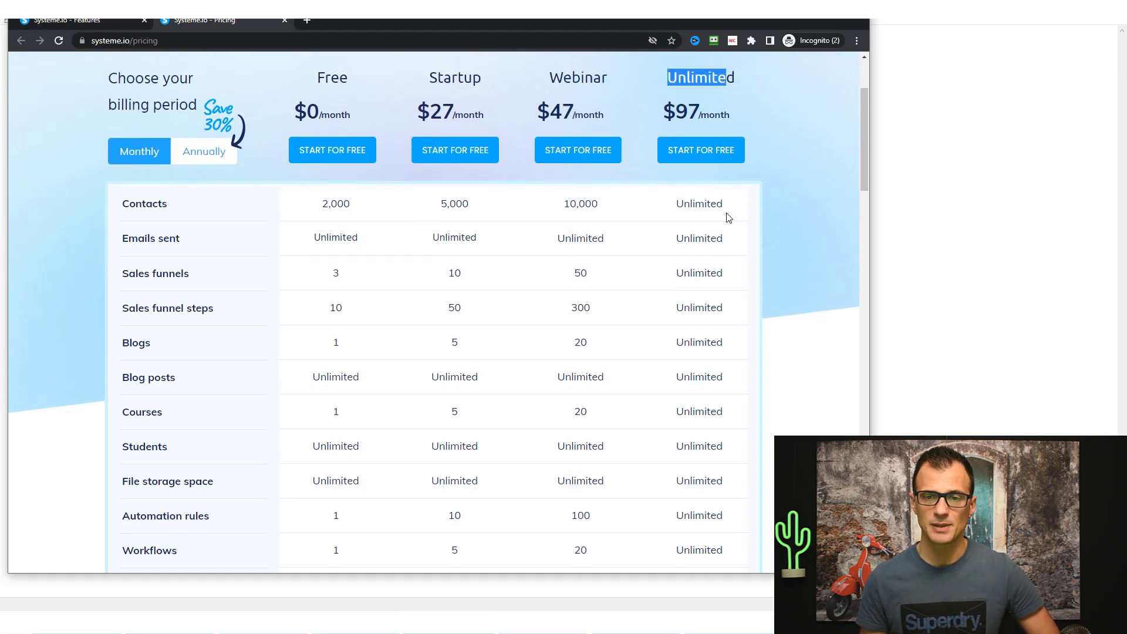
mouse_move(865, 171)
left_mouse_down()
mouse_move(861, 198)
mouse_move(862, 175)
left_mouse_up()
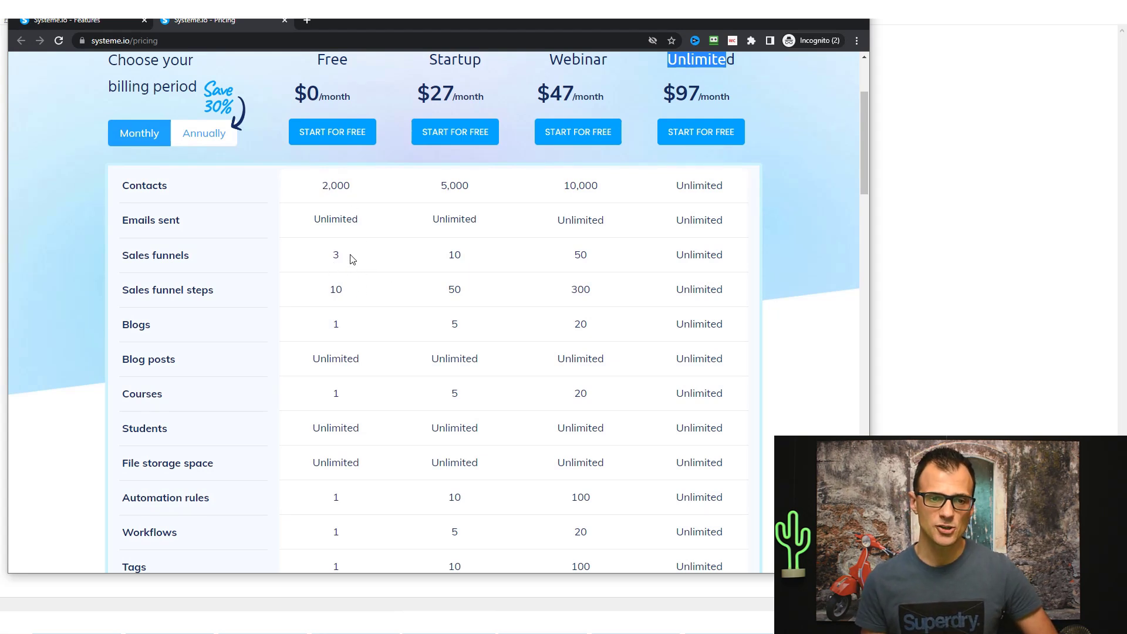
left_click_drag(353, 259, 349, 291)
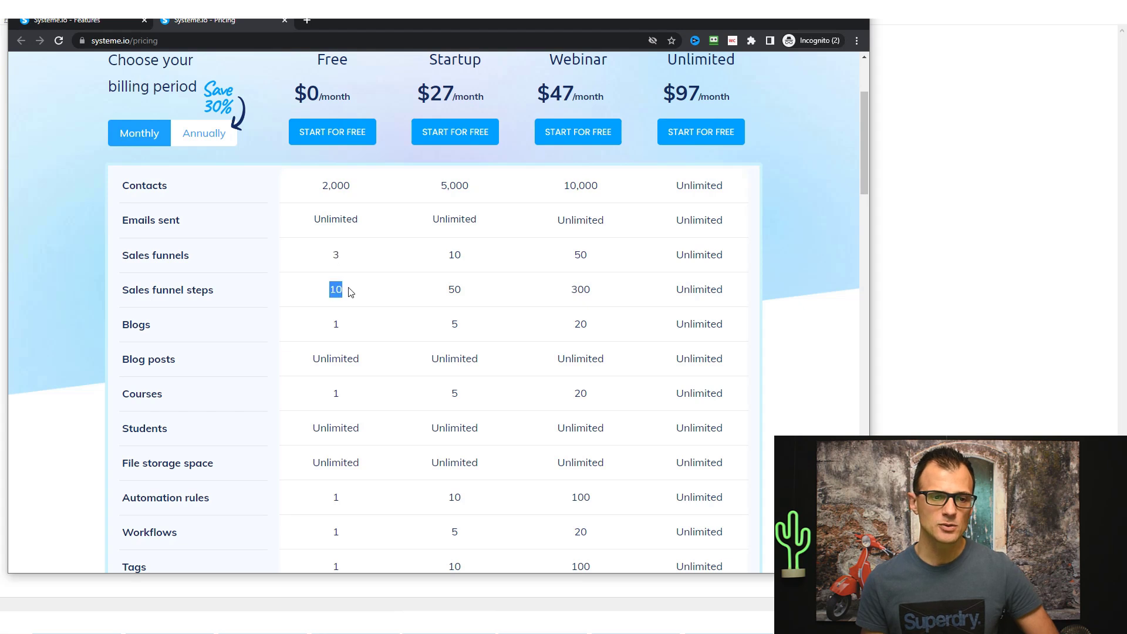
scroll(390, 291, "down", 3)
left_click(332, 153)
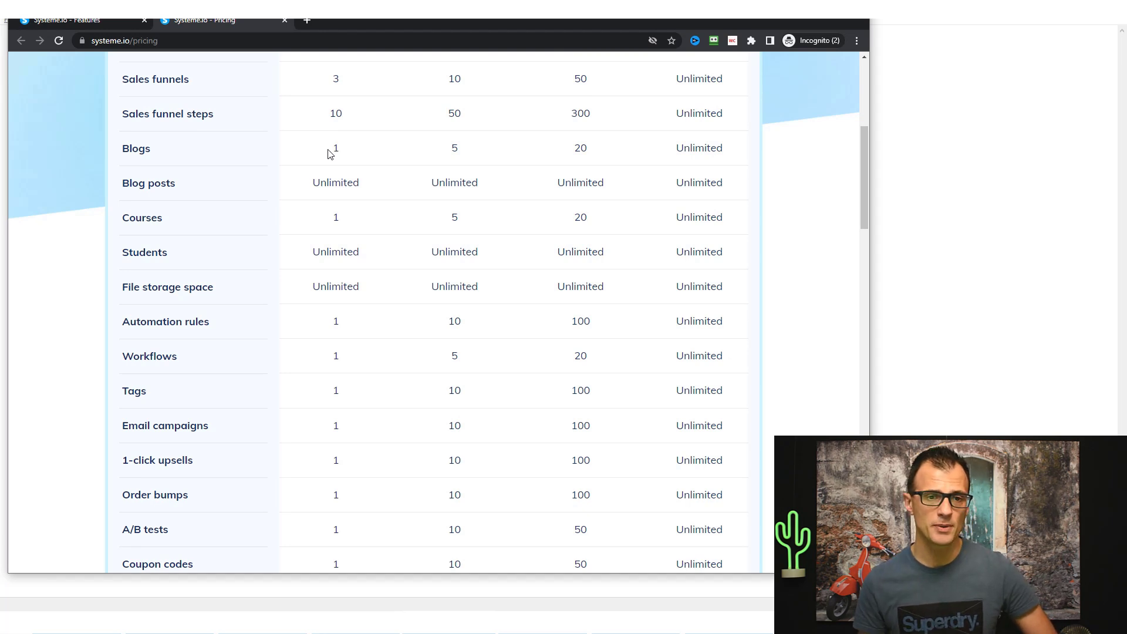
- Highlight the Free plan's single blog and single course, then scroll through the plan table
left_click_drag(332, 152, 346, 154)
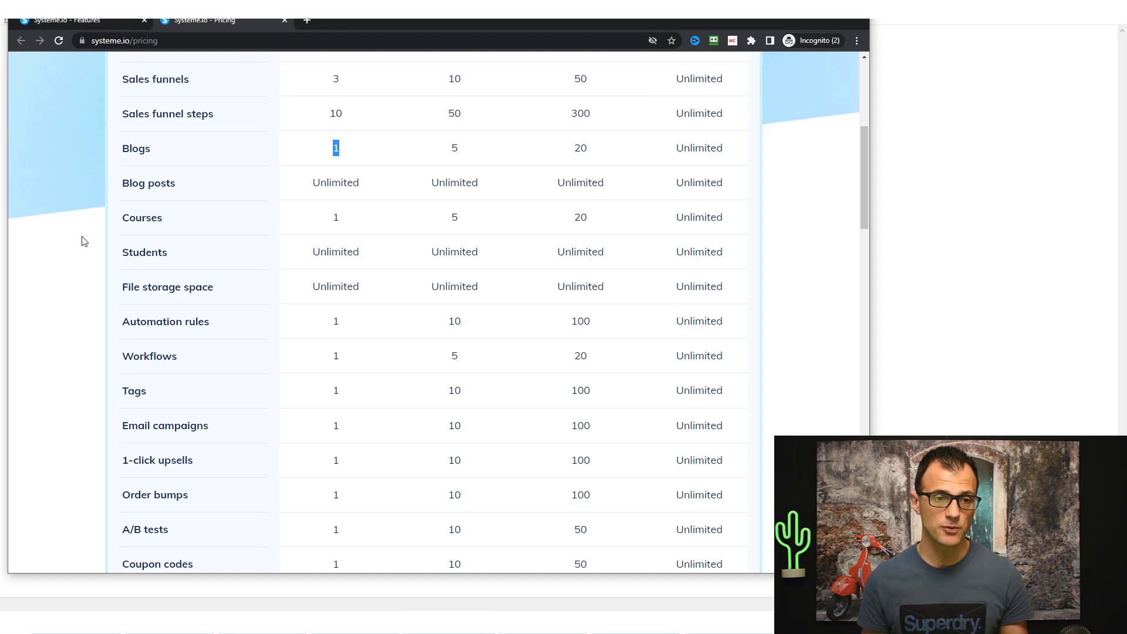
left_click(337, 216)
double_click(338, 217)
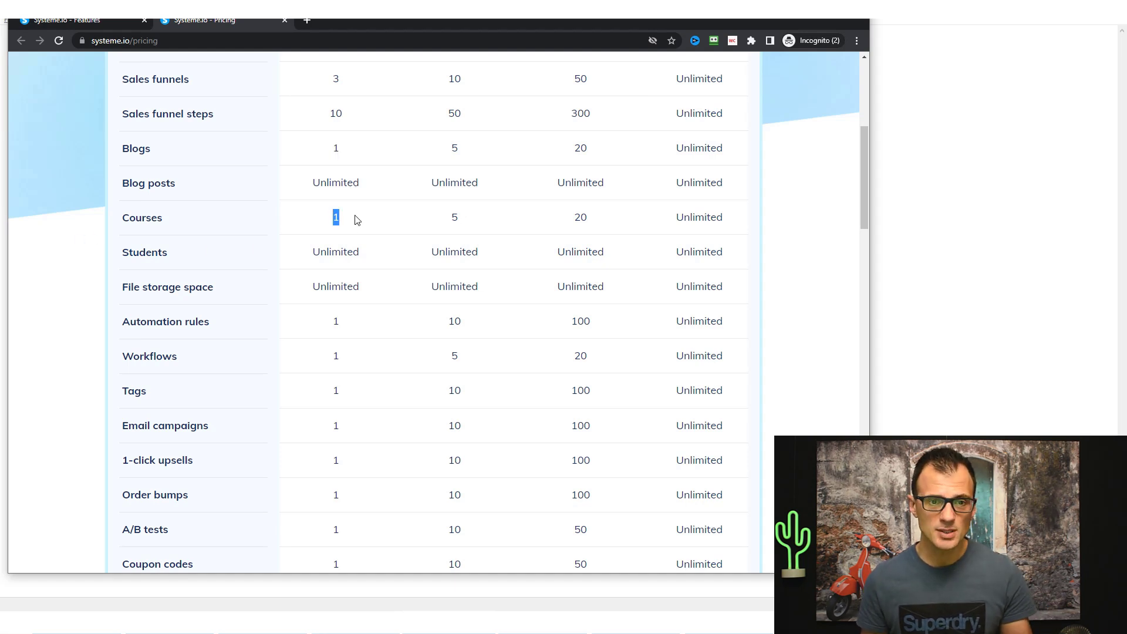
left_click(83, 239)
scroll(78, 259, "down", 3)
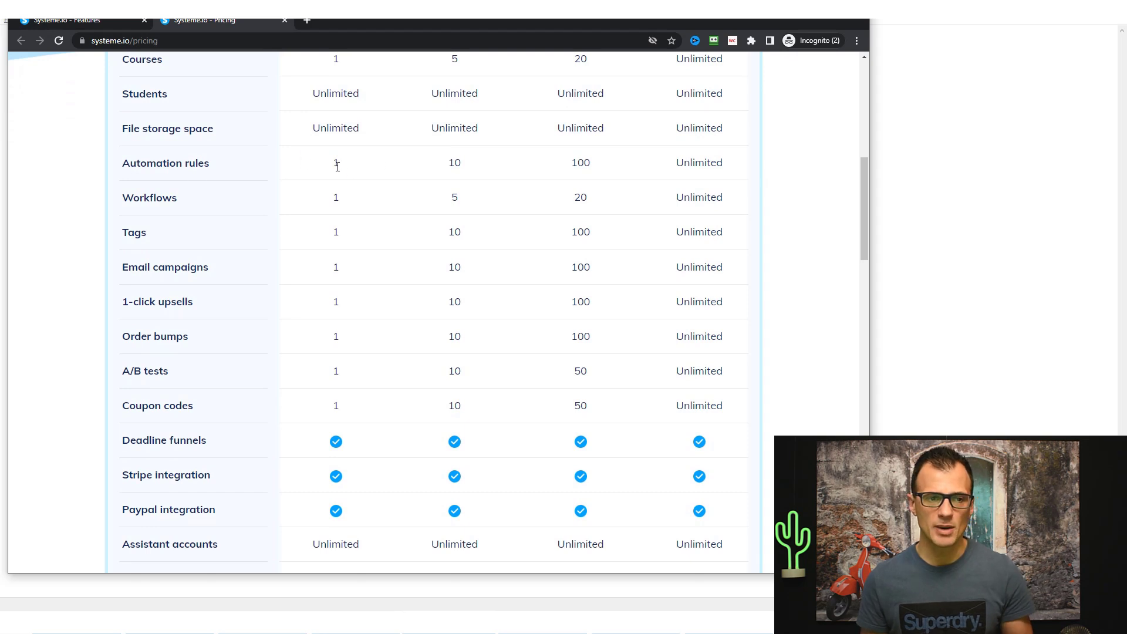
scroll(342, 289, "down", 2)
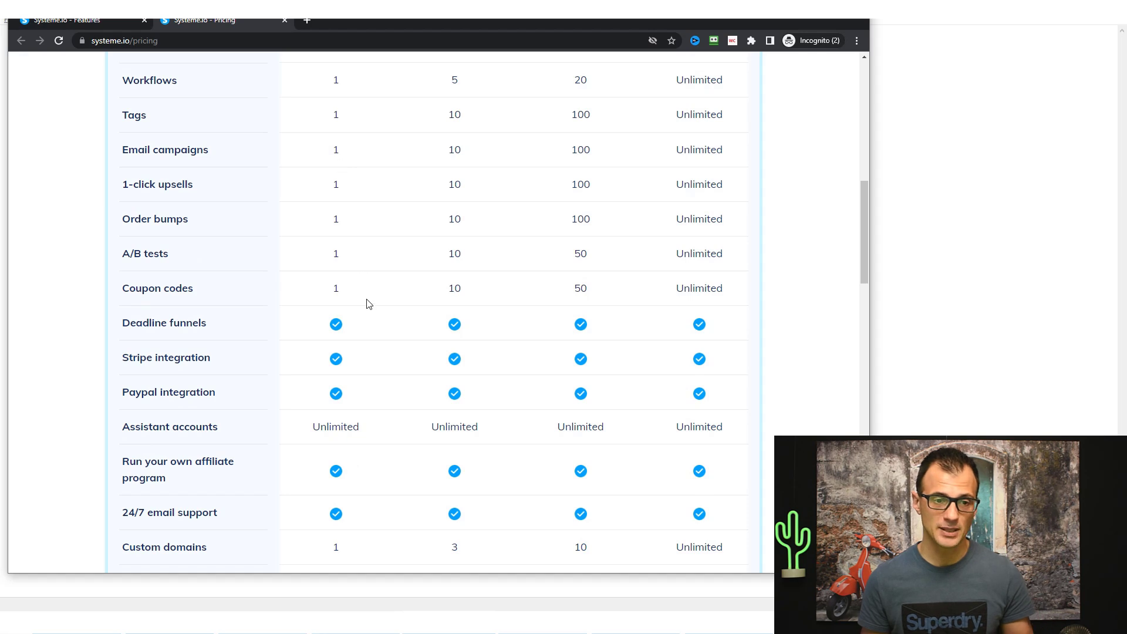
scroll(379, 329, "down", 1)
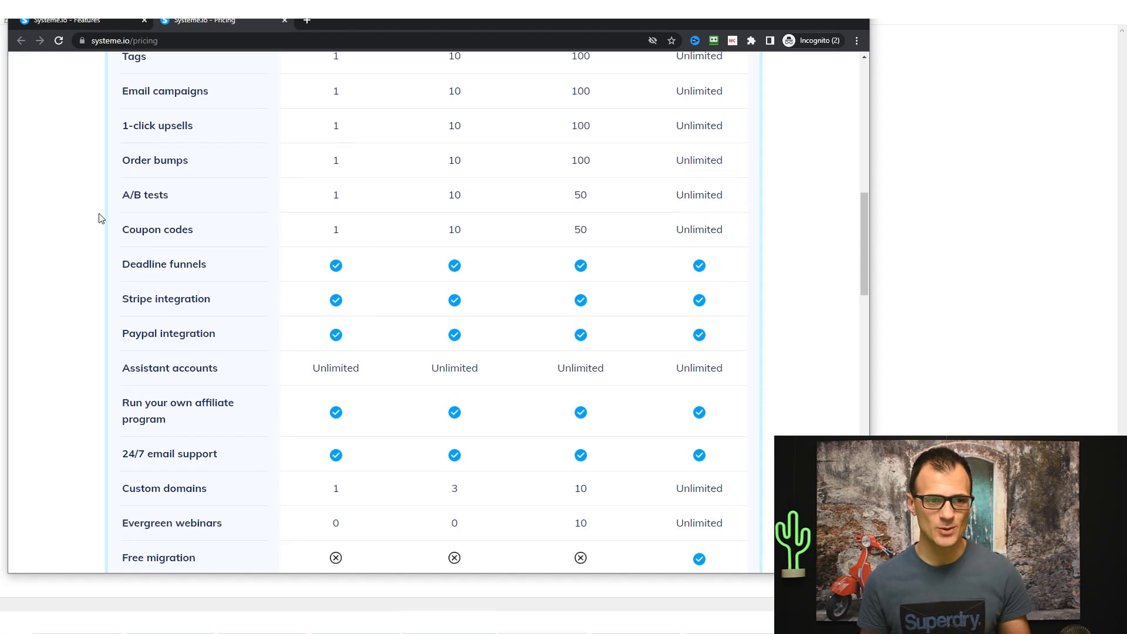
middle_click(94, 177)
left_click_drag(863, 261, 861, 235)
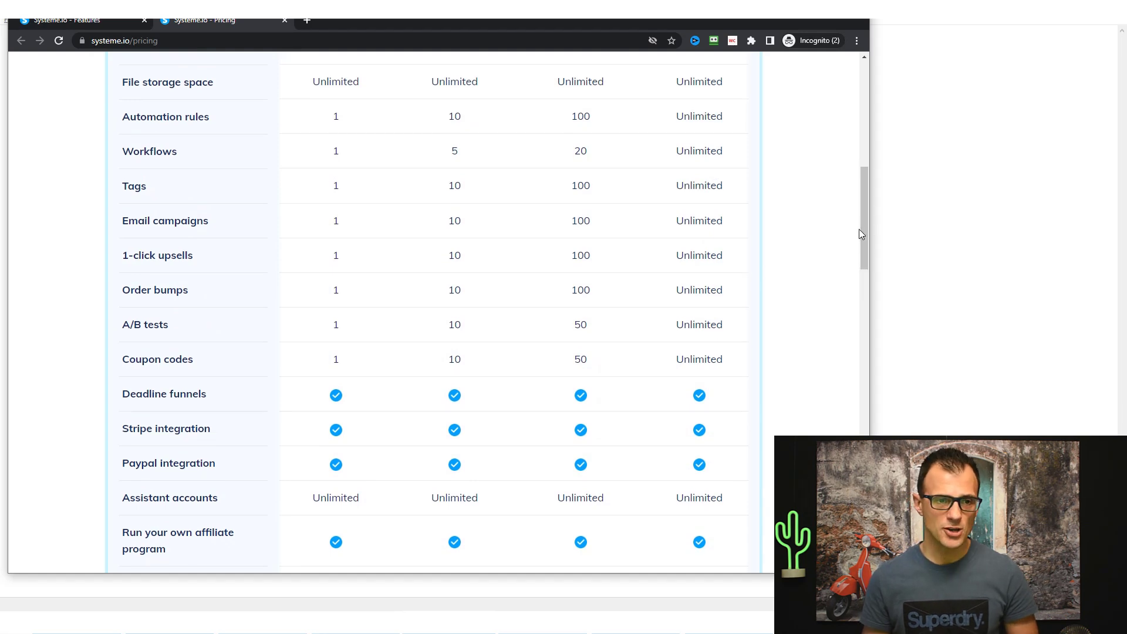
scroll(481, 317, "up", 3)
scroll(489, 322, "up", 2)
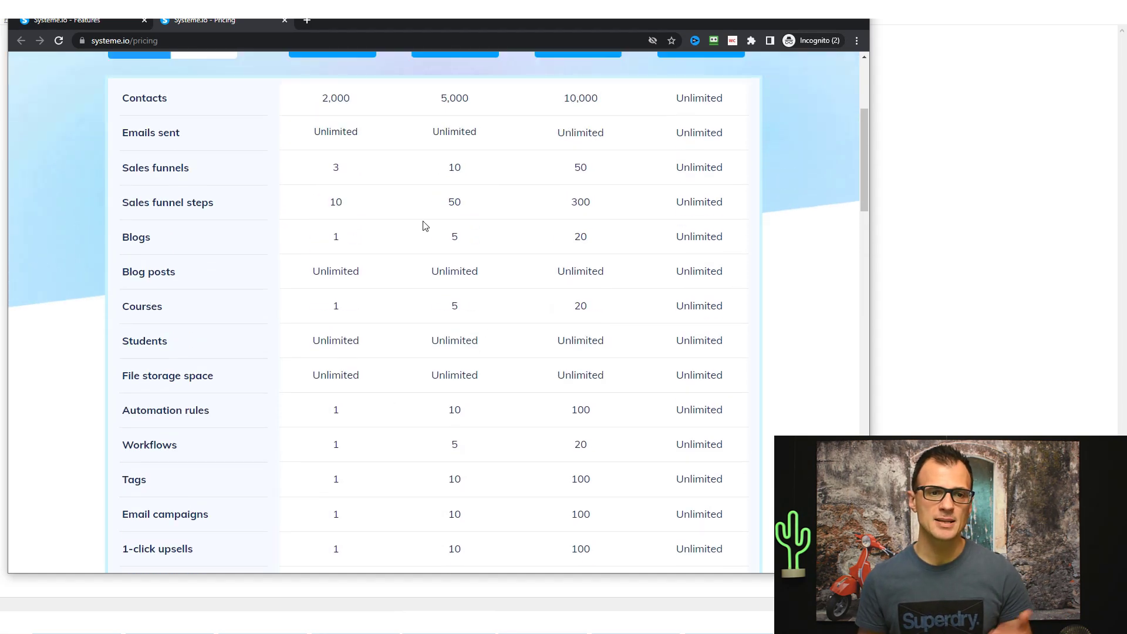
scroll(505, 252, "up", 2)
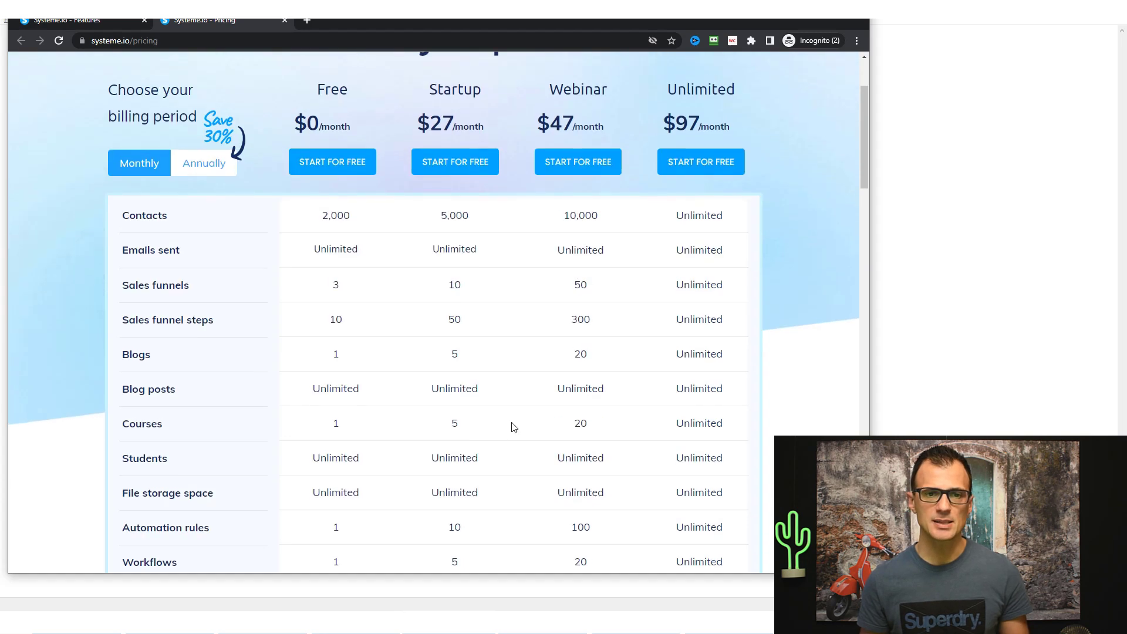
- Highlight the Startup, Webinar and Unlimited plan names, then scroll down to All Plans Include
left_click_drag(429, 89, 483, 89)
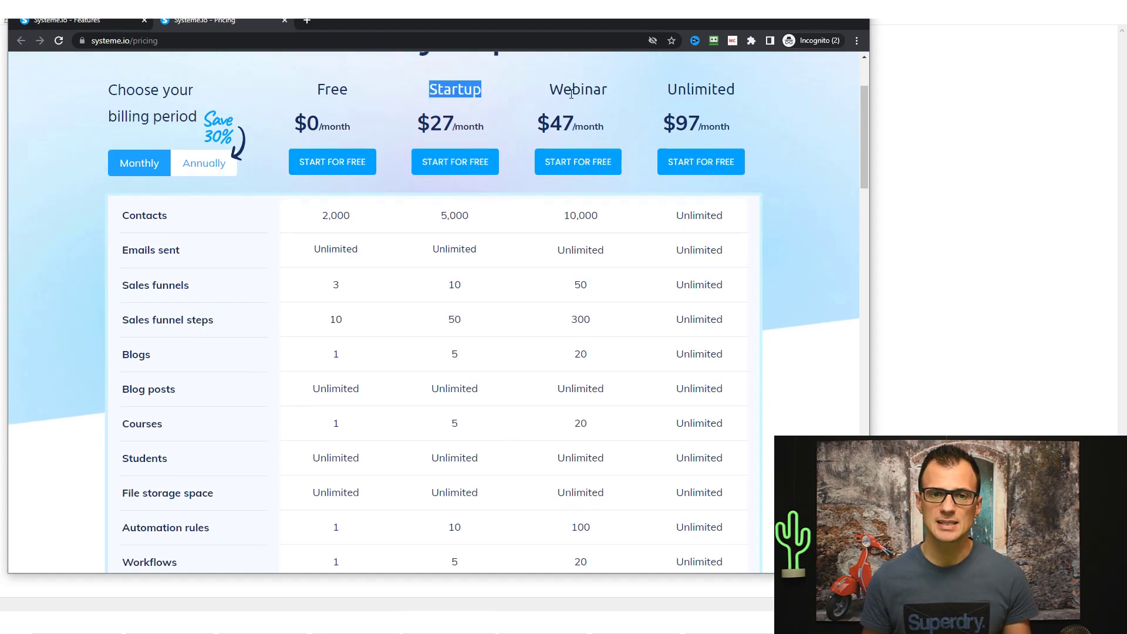
left_click_drag(551, 91, 572, 91)
left_click_drag(656, 90, 739, 90)
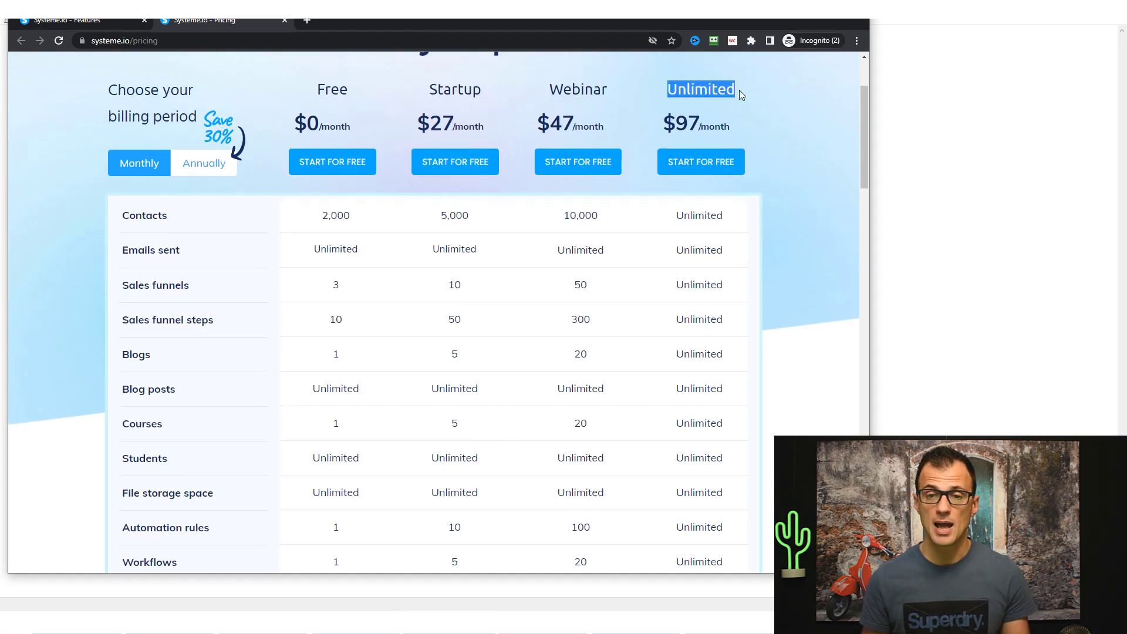
left_click(742, 90)
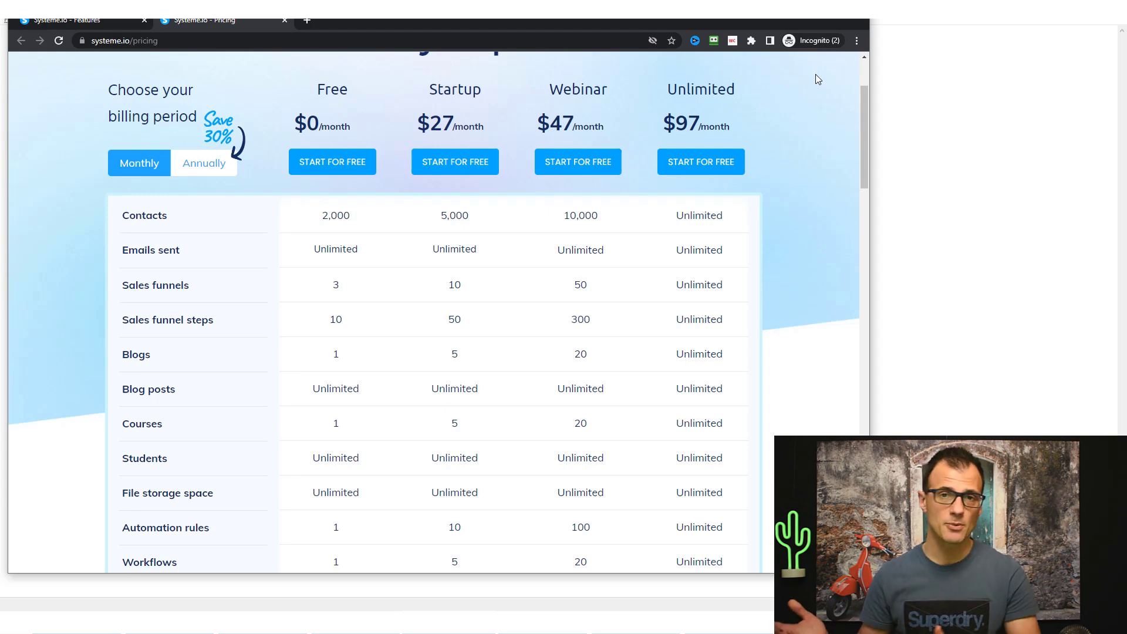
scroll(629, 223, "down", 6)
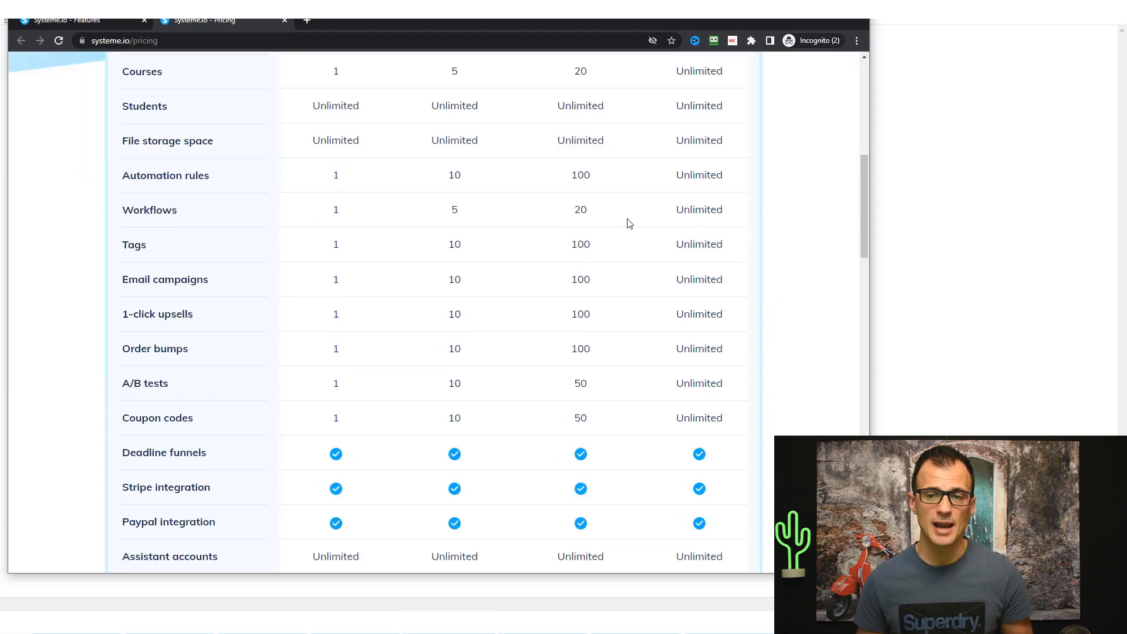
scroll(741, 318, "down", 14)
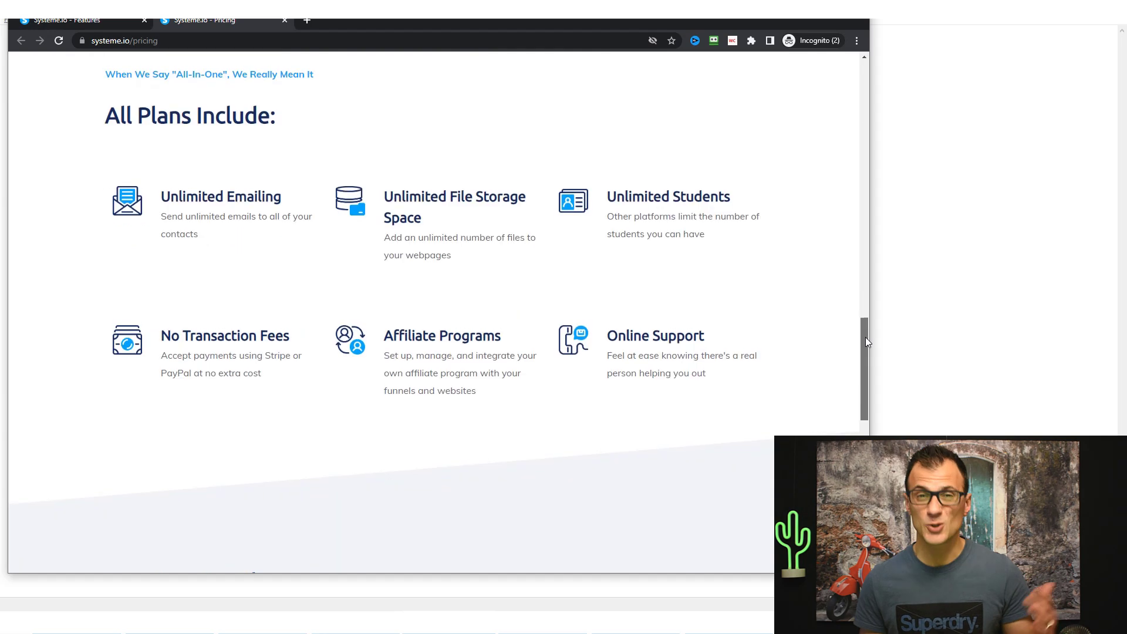
- Highlight the included features: Unlimited Emailing, Unlimited File Storage Space, Unlimited Students and Online Support
left_click_drag(86, 123, 244, 119)
left_click(229, 246)
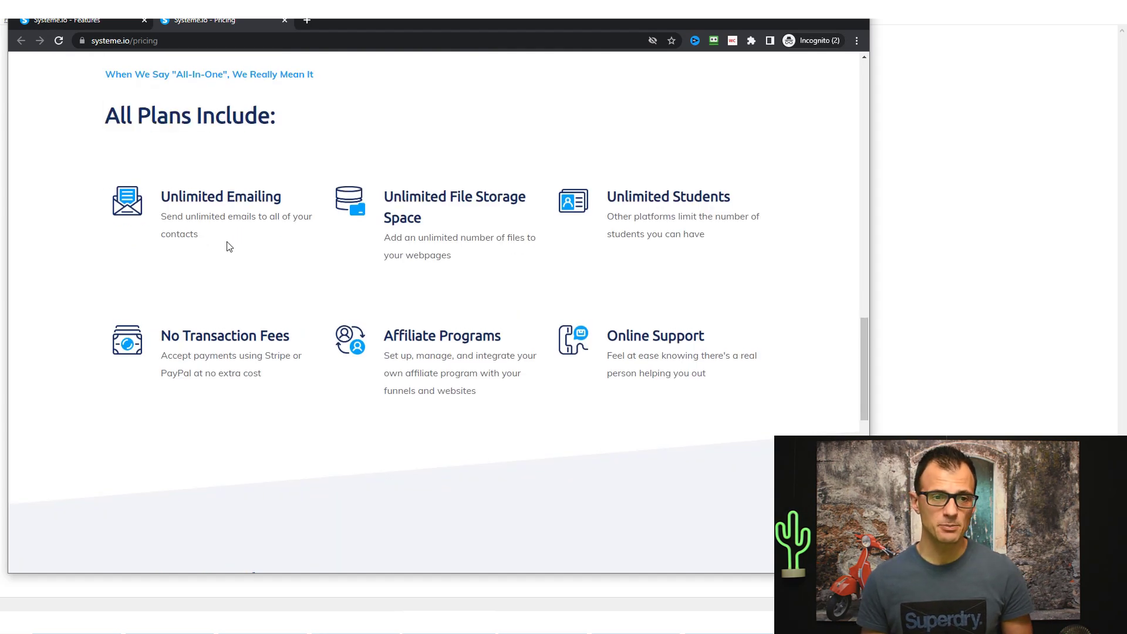
triple_click(201, 204)
triple_click(419, 203)
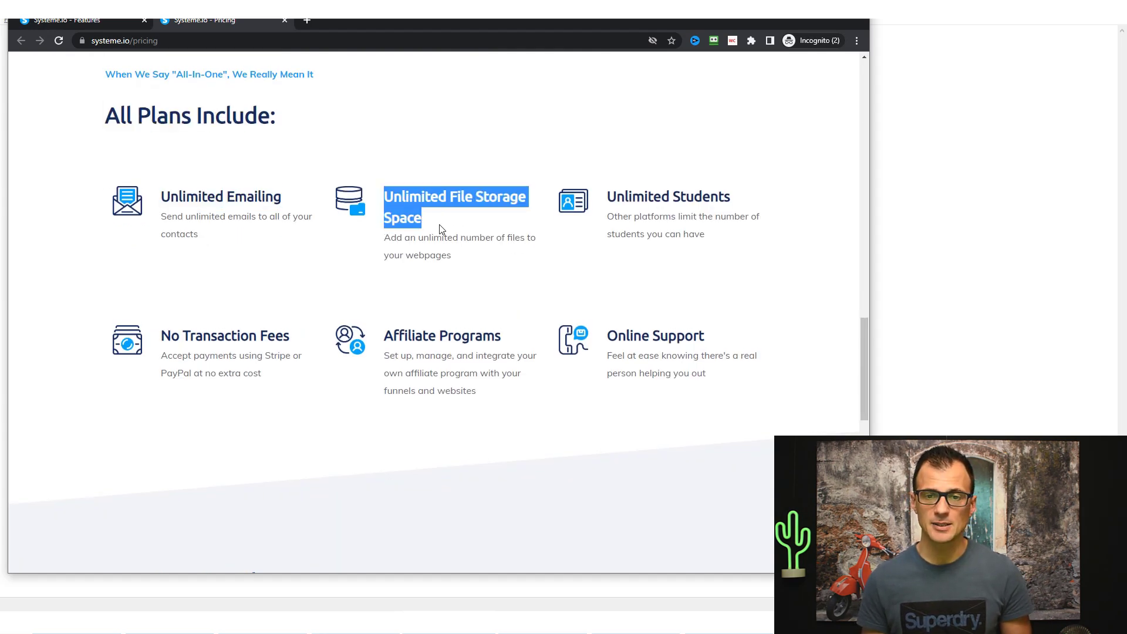
triple_click(731, 204)
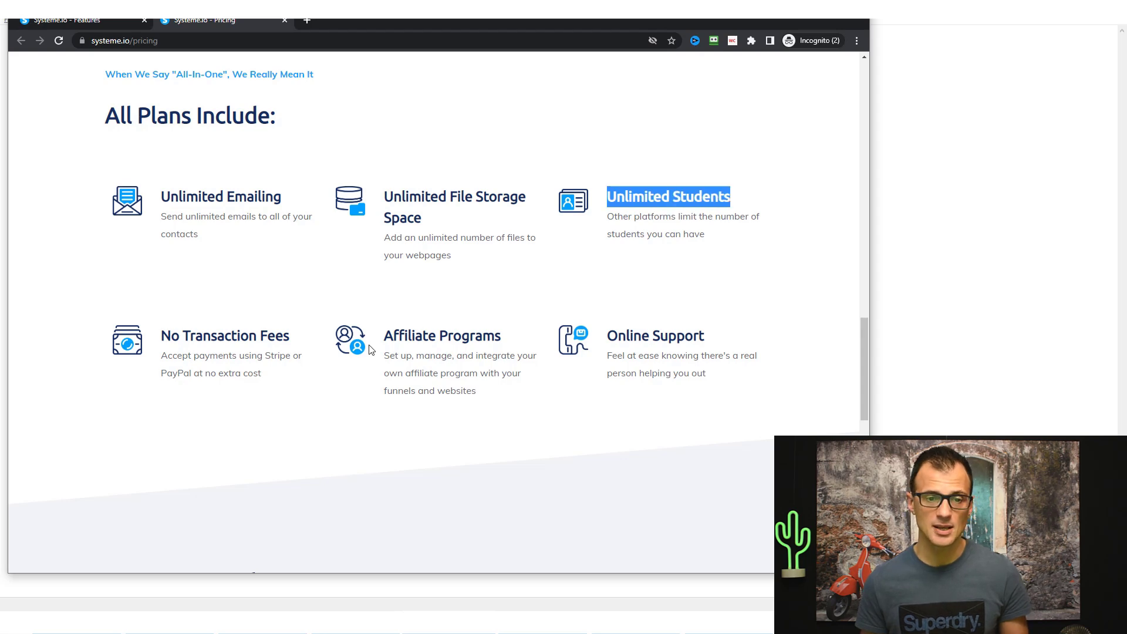
scroll(370, 350, "down", 4)
triple_click(656, 102)
left_click(665, 154)
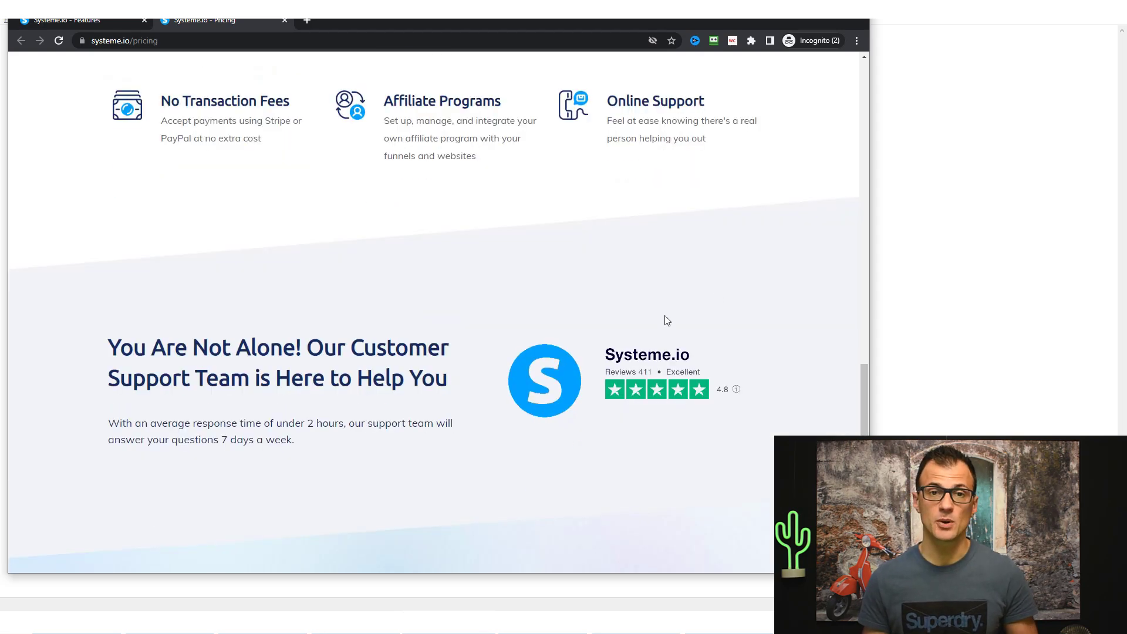
- Highlight the Free, Startup and Webinar plan prices, then switch to the ClickFunnels pricing tab
scroll(667, 320, "up", 7)
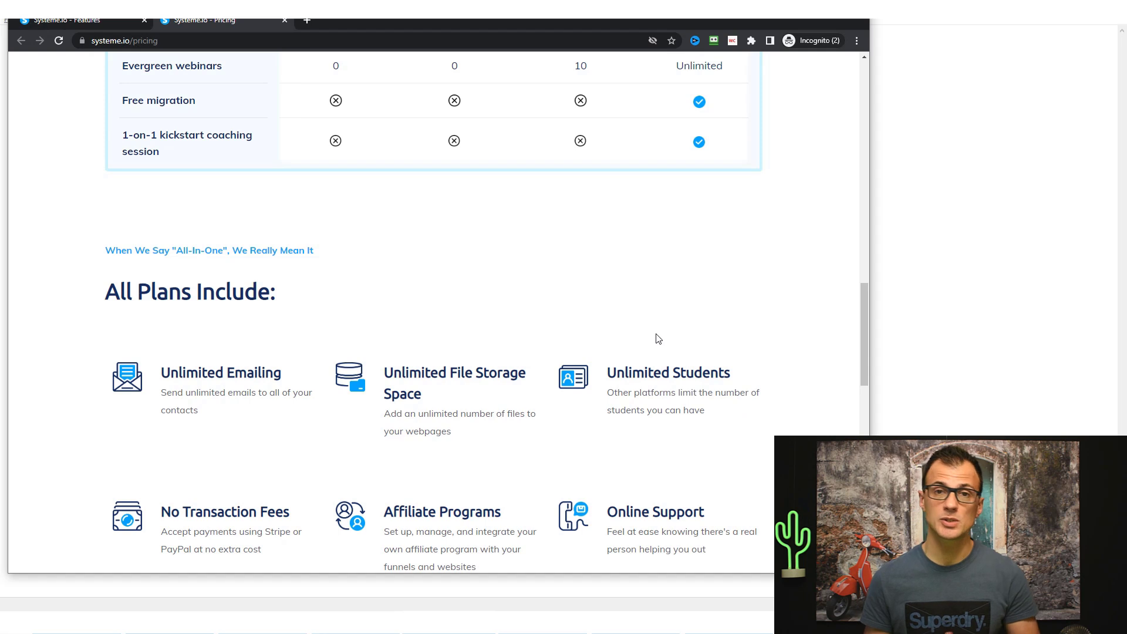
left_click_drag(864, 361, 861, 153)
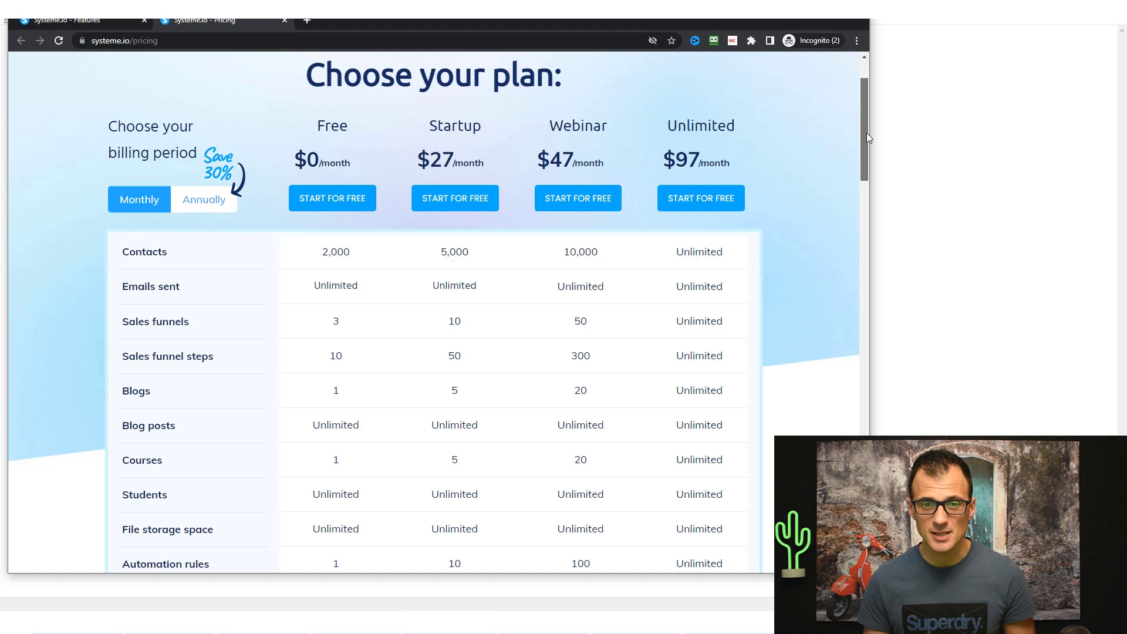
scroll(862, 182, "down", 1)
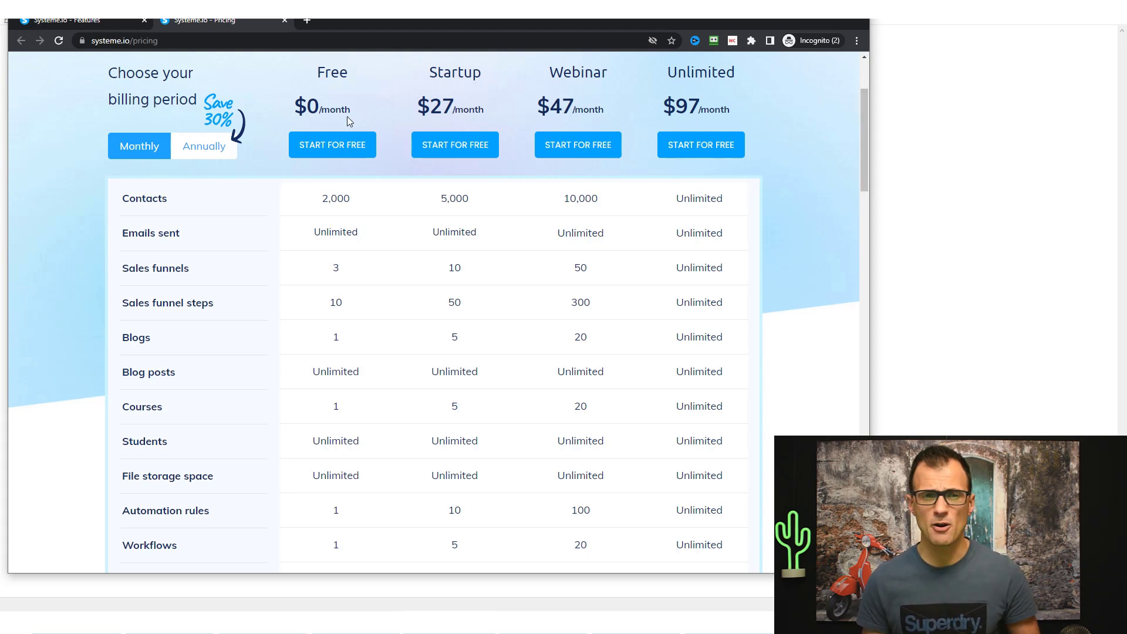
left_click_drag(347, 116, 304, 79)
scroll(766, 247, "down", 2)
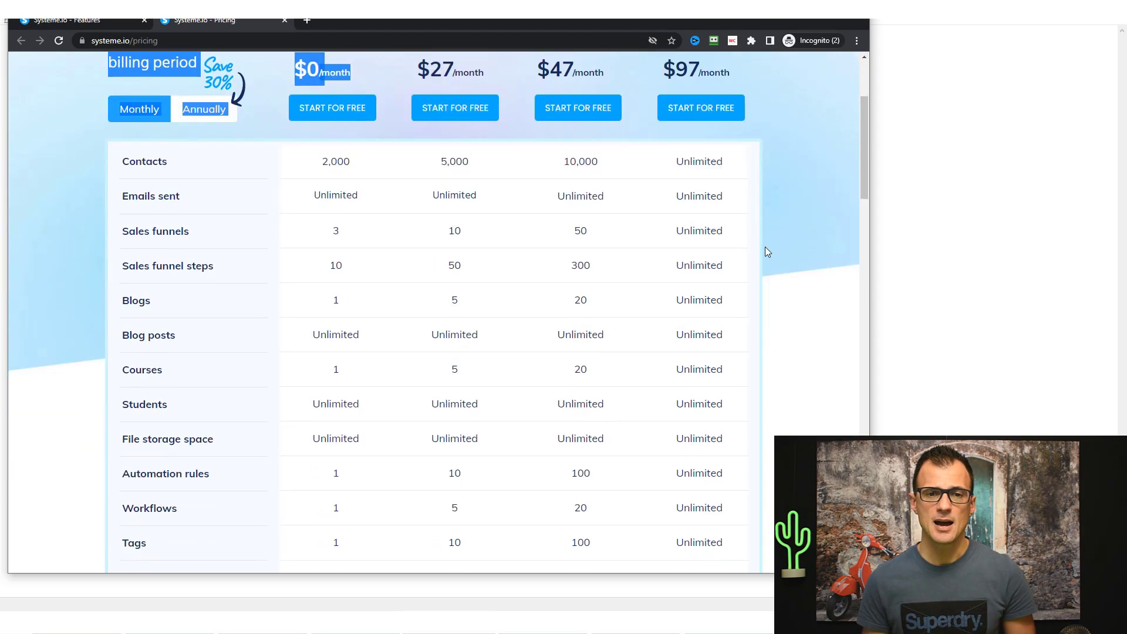
left_click(781, 245)
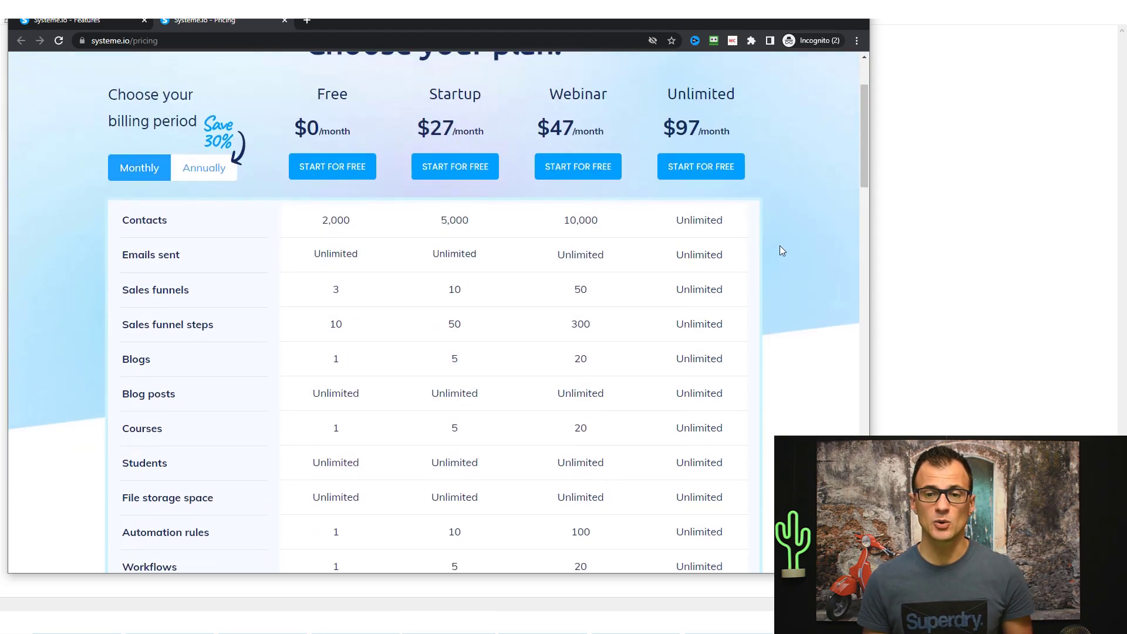
triple_click(462, 103)
triple_click(579, 95)
left_click_drag(611, 135, 384, 104)
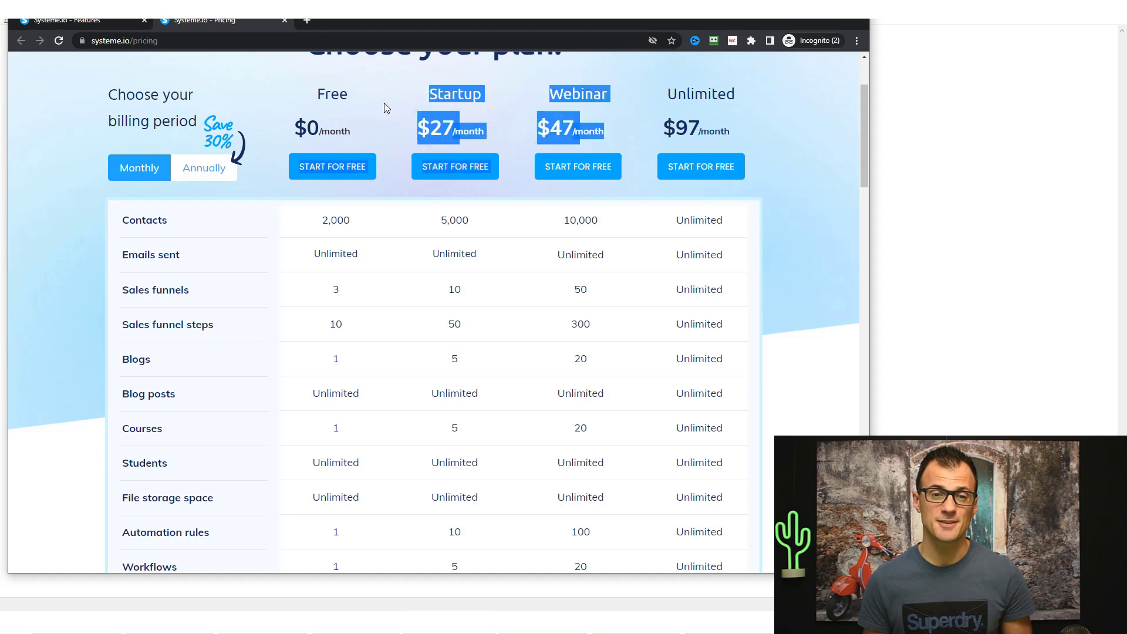
left_click(393, 87)
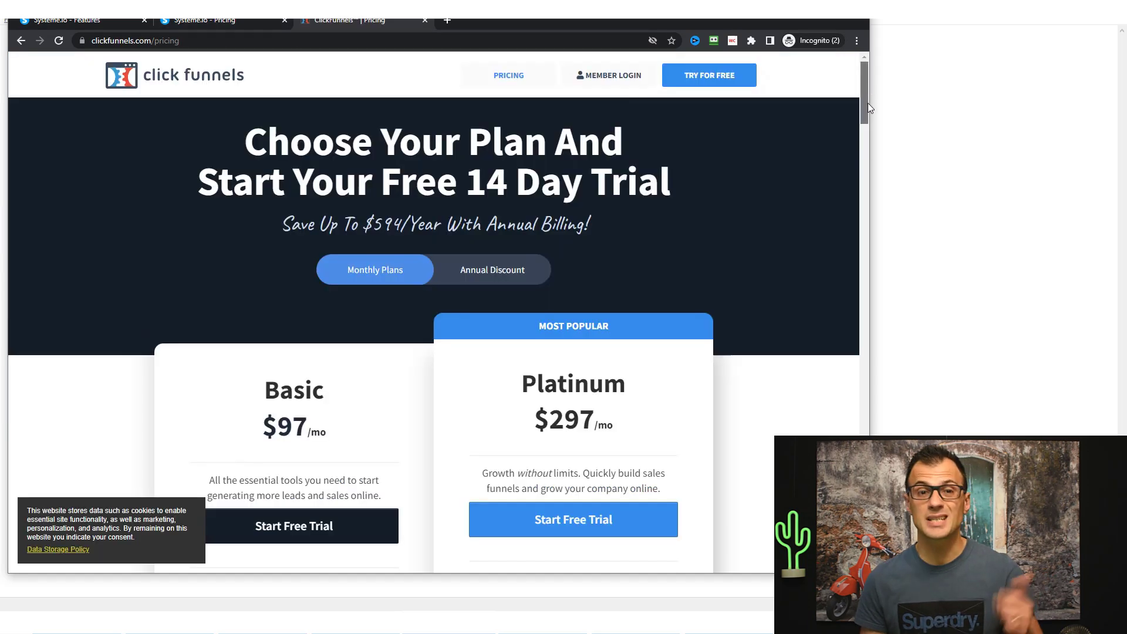
- Highlight ClickFunnels' Platinum $297/mo price, then return to the Systeme.io pricing tab
left_click_drag(868, 104, 866, 143)
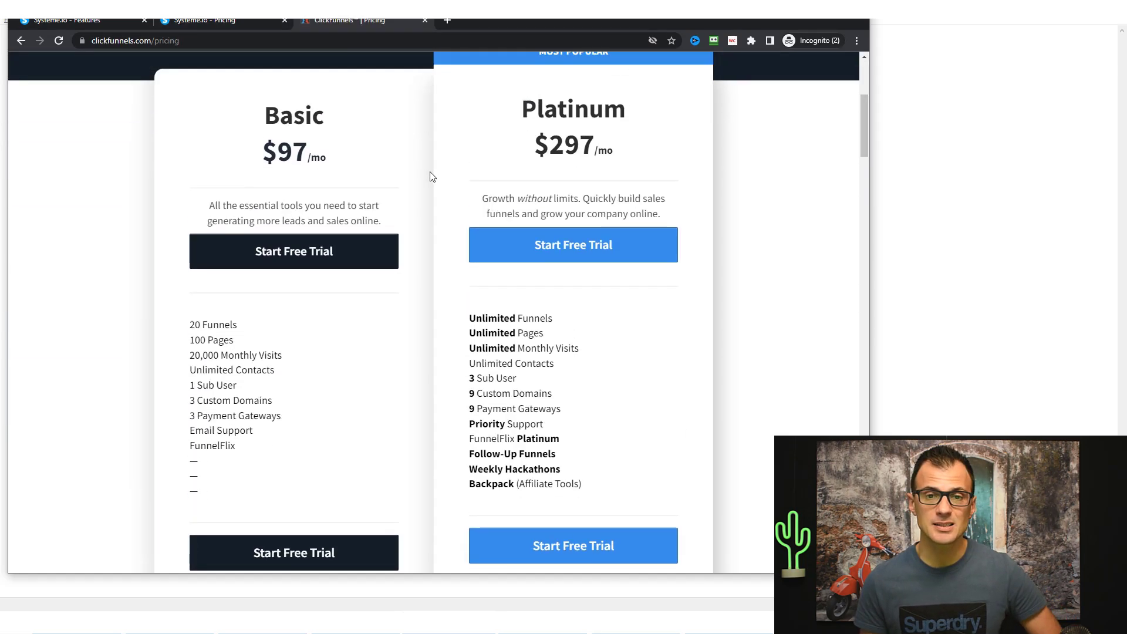
scroll(617, 132, "up", 1)
scroll(557, 157, "down", 1)
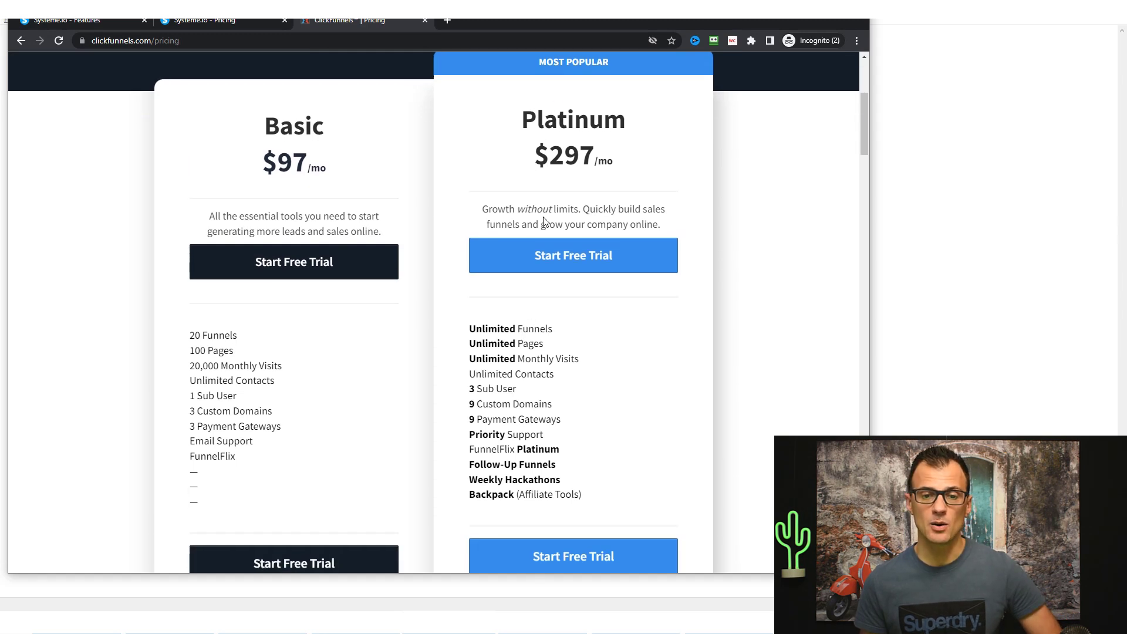
left_click_drag(532, 159, 639, 166)
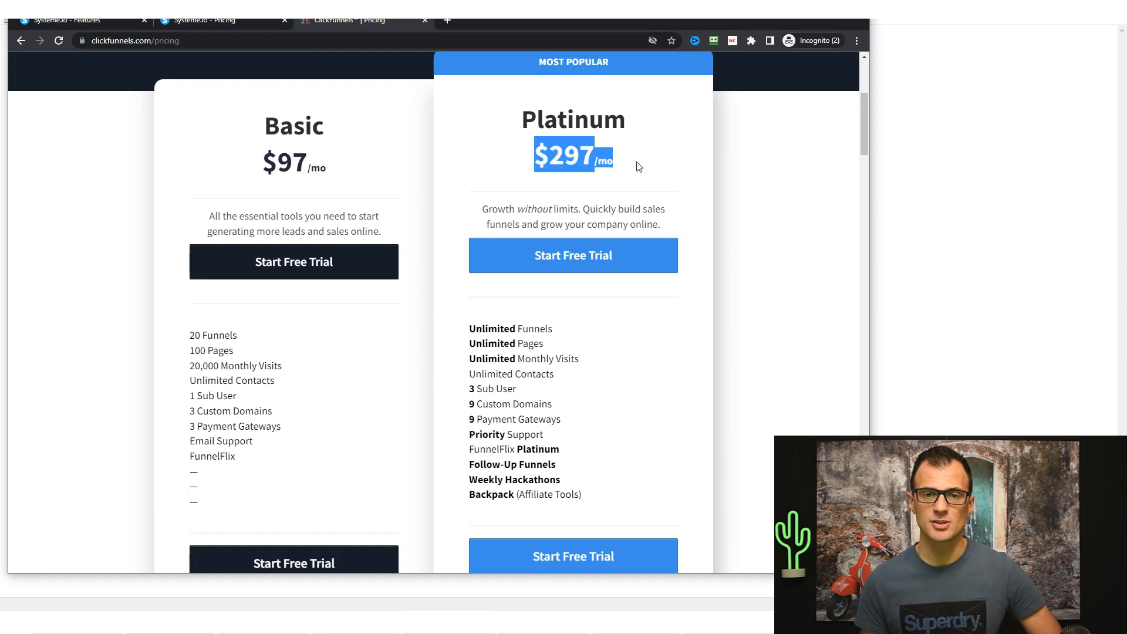
left_click(201, 20)
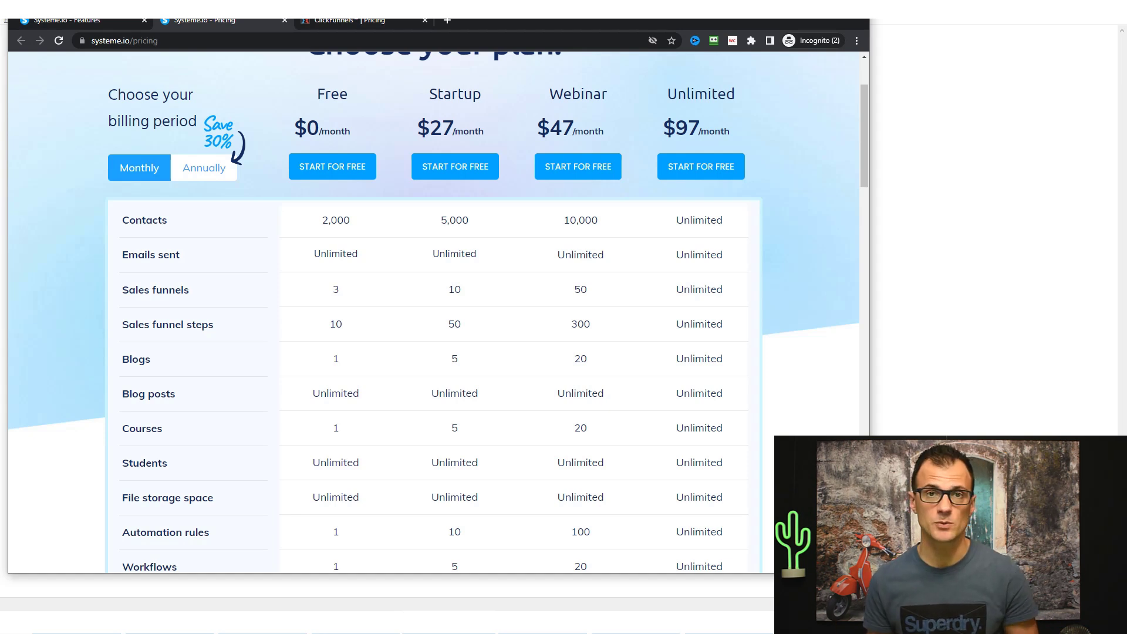
scroll(158, 370, "up", 1)
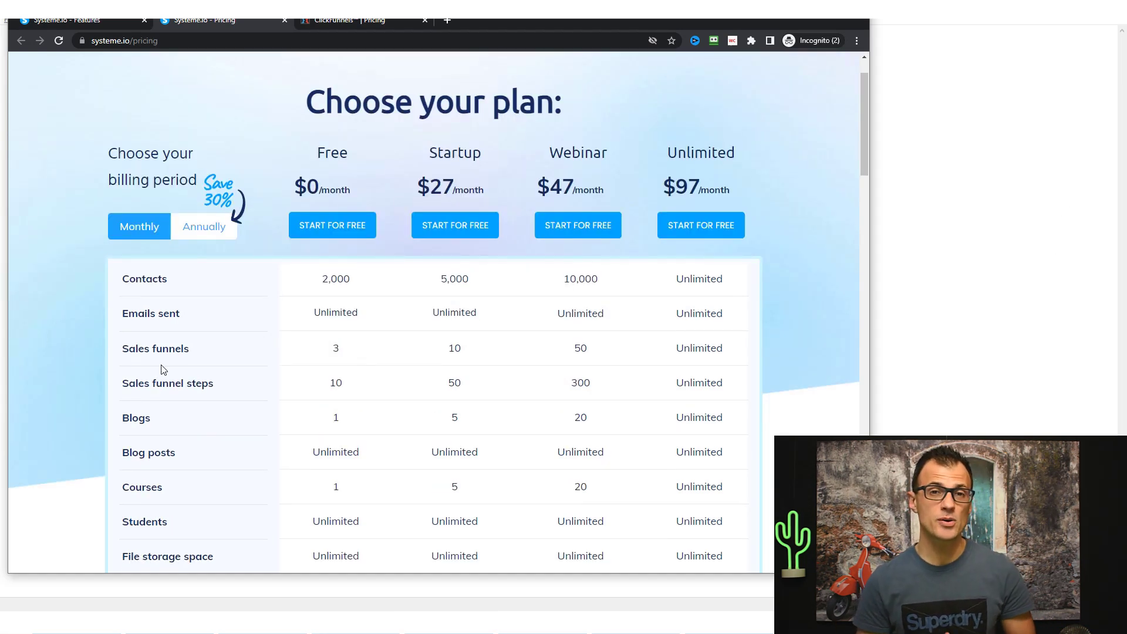